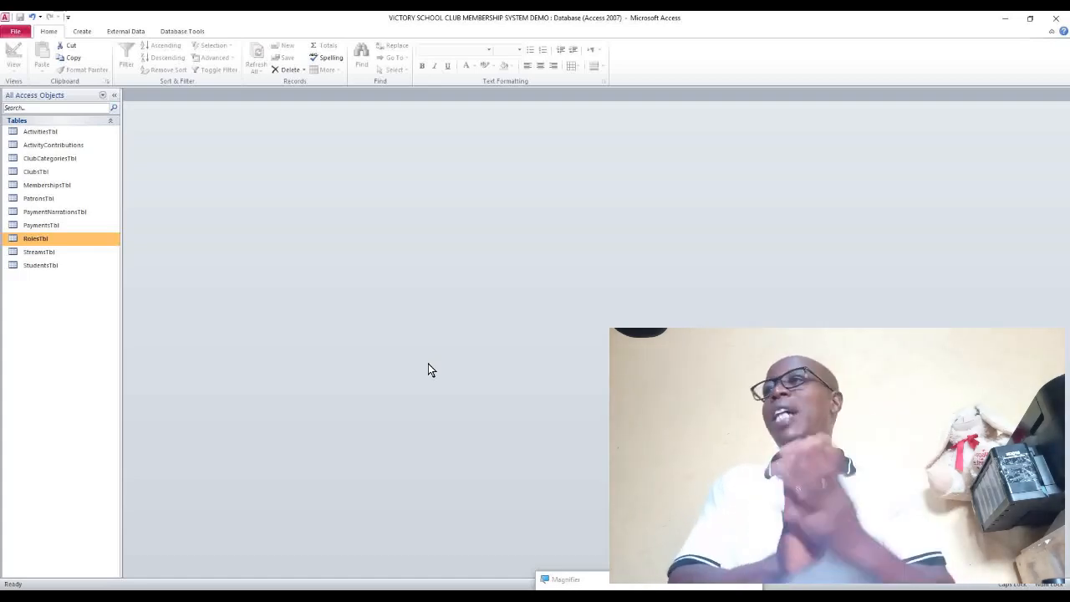
- Create a form based on ActivitiesTbl and collapse the Navigation Pane to free up space
{"action": "key", "text": "super+plus"}
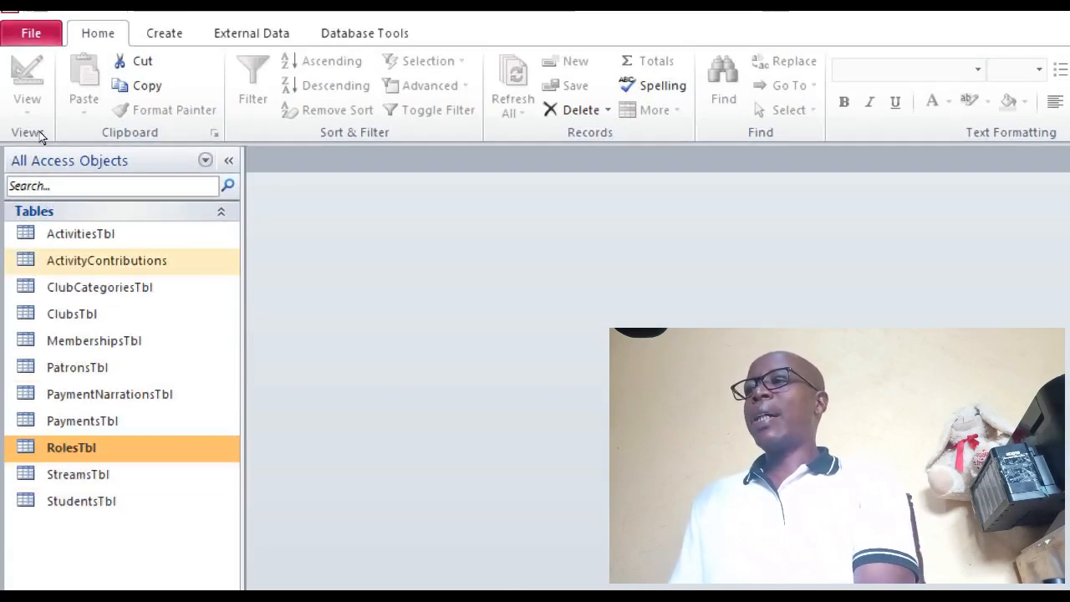
{"action": "left_click", "coordinate": [67, 233]}
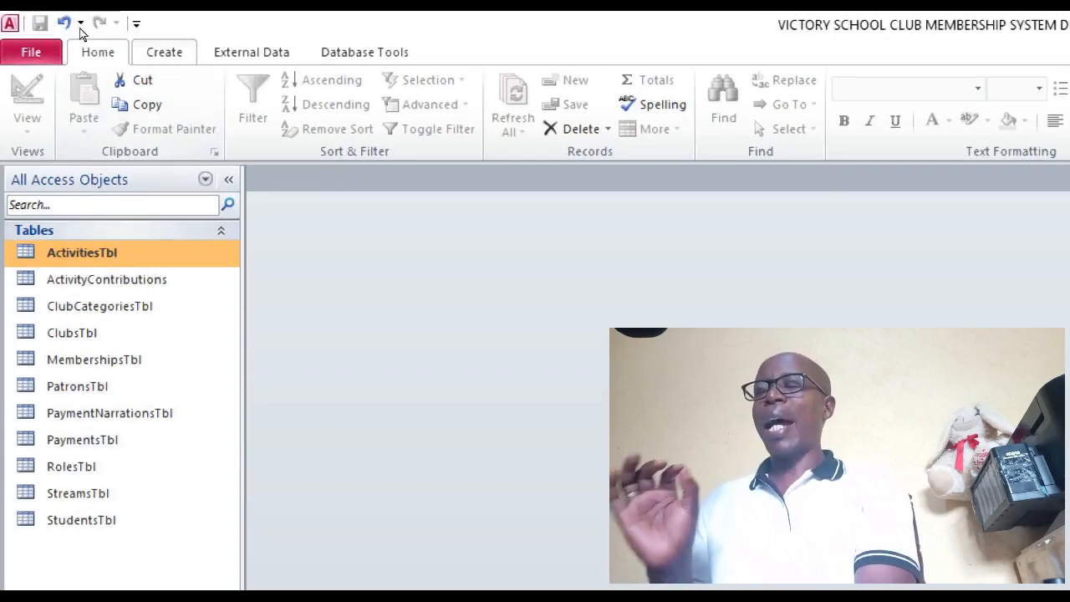
{"action": "scroll", "coordinate": [80, 34], "scroll_direction": "down", "scroll_amount": 1}
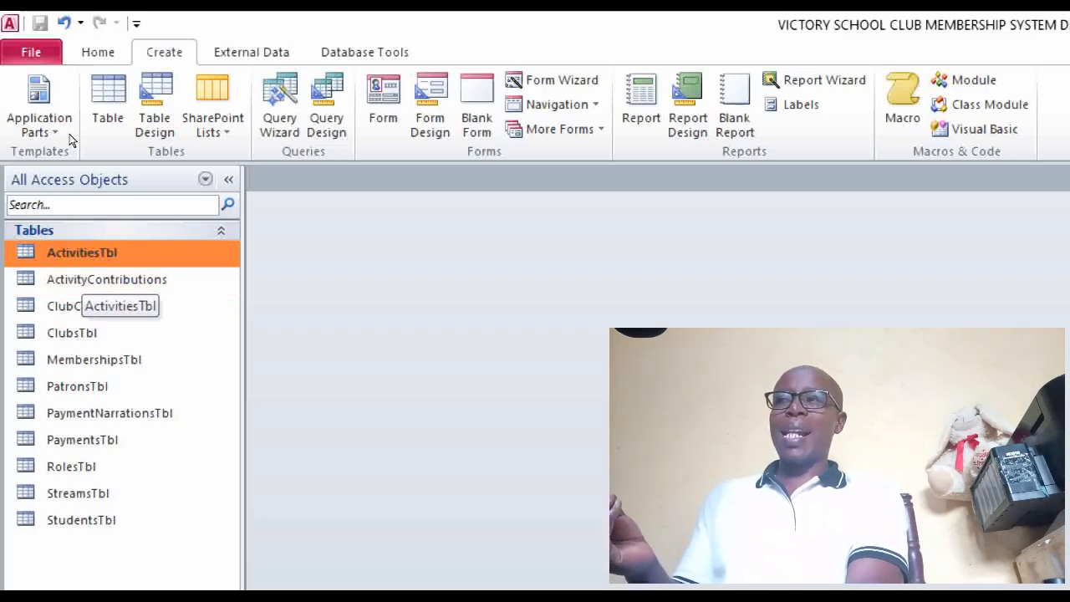
{"action": "left_click", "coordinate": [383, 100]}
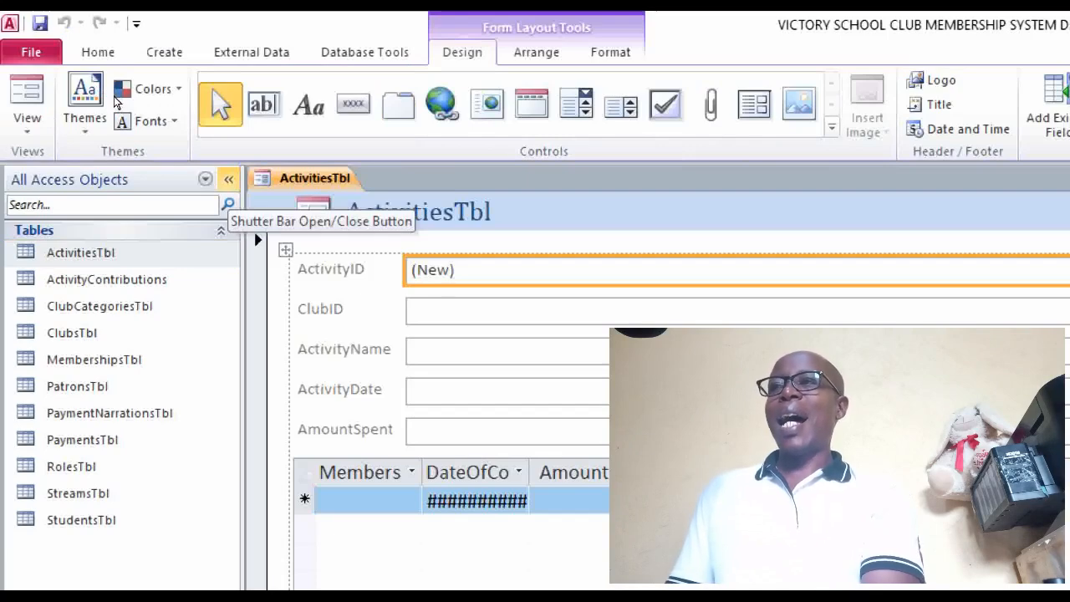
{"action": "left_click", "coordinate": [228, 178]}
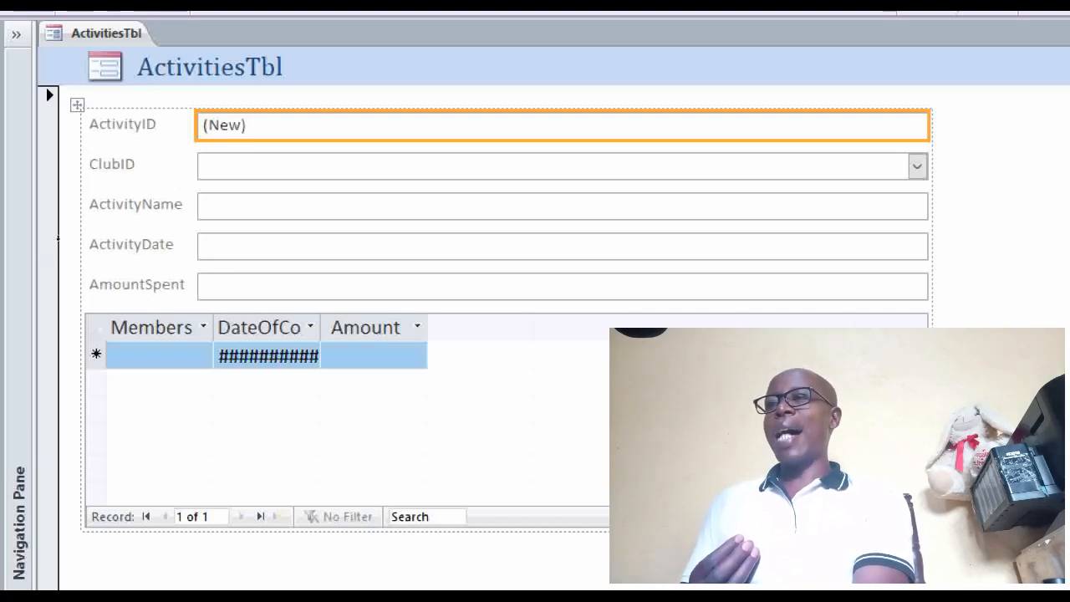
- Widen the date of contribution column in the contributions subform and try out selecting the form's controls
{"action": "left_click", "coordinate": [151, 328]}
{"action": "key", "text": "Tab"}
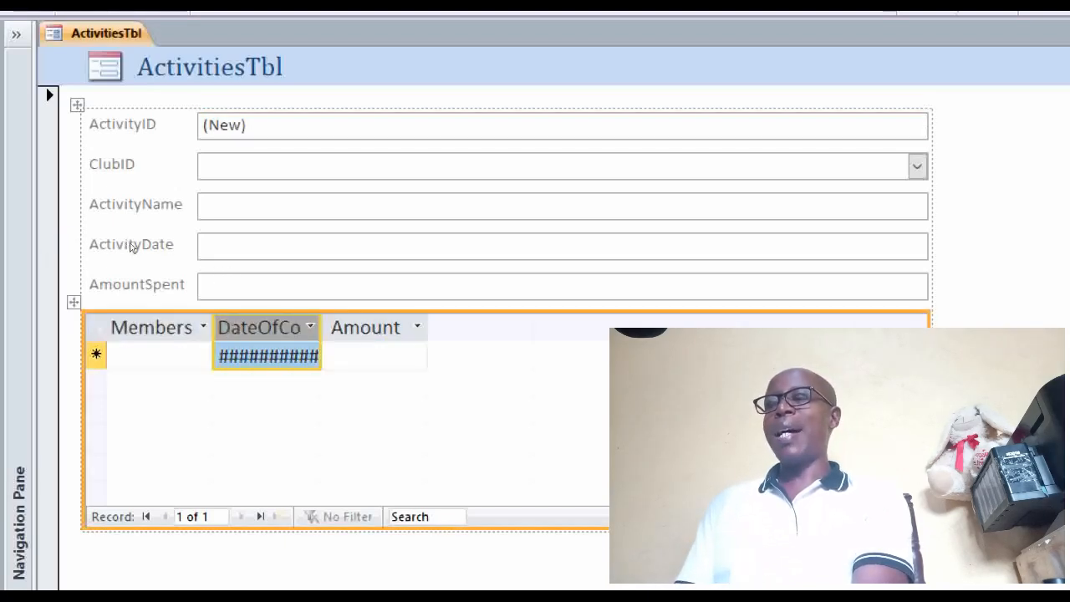
{"action": "key", "text": "Tab"}
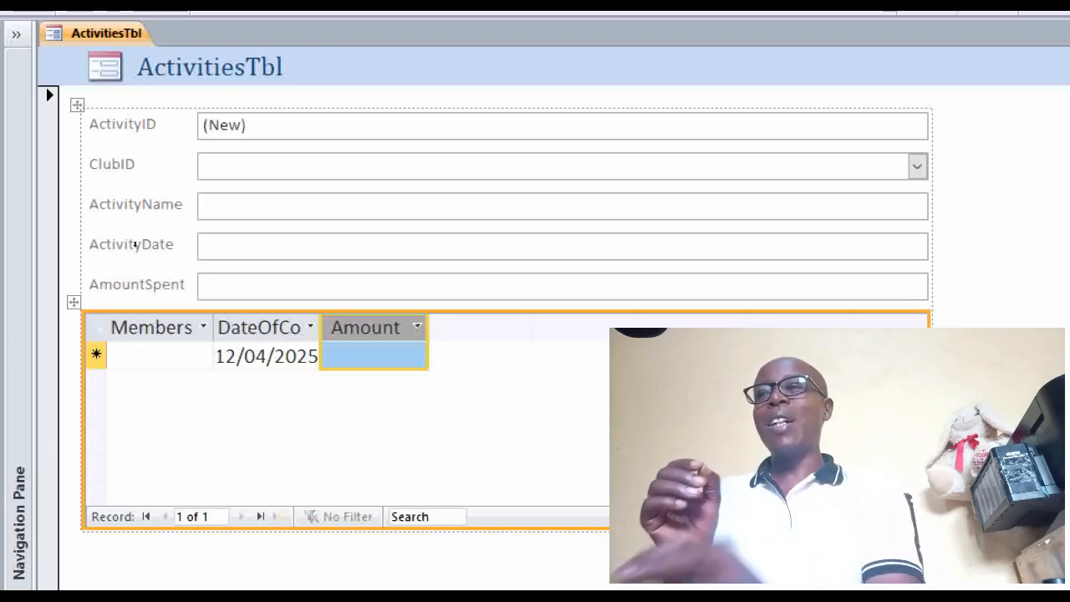
{"action": "key", "text": "shift+Tab"}
{"action": "key", "text": "shift+Tab"}
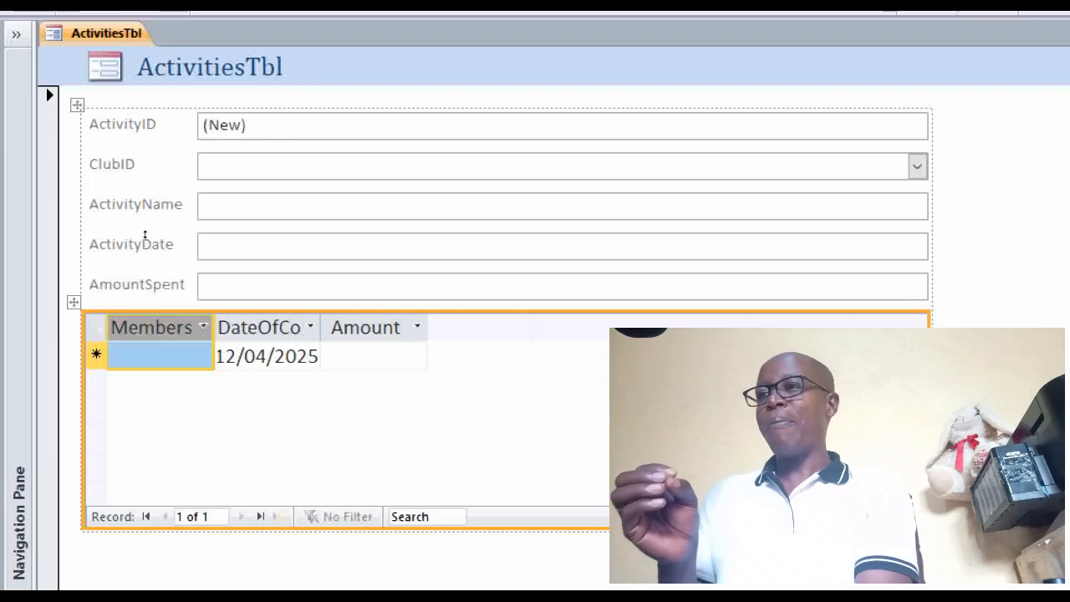
{"action": "left_click_drag", "start_coordinate": [182, 238], "coordinate": [192, 238]}
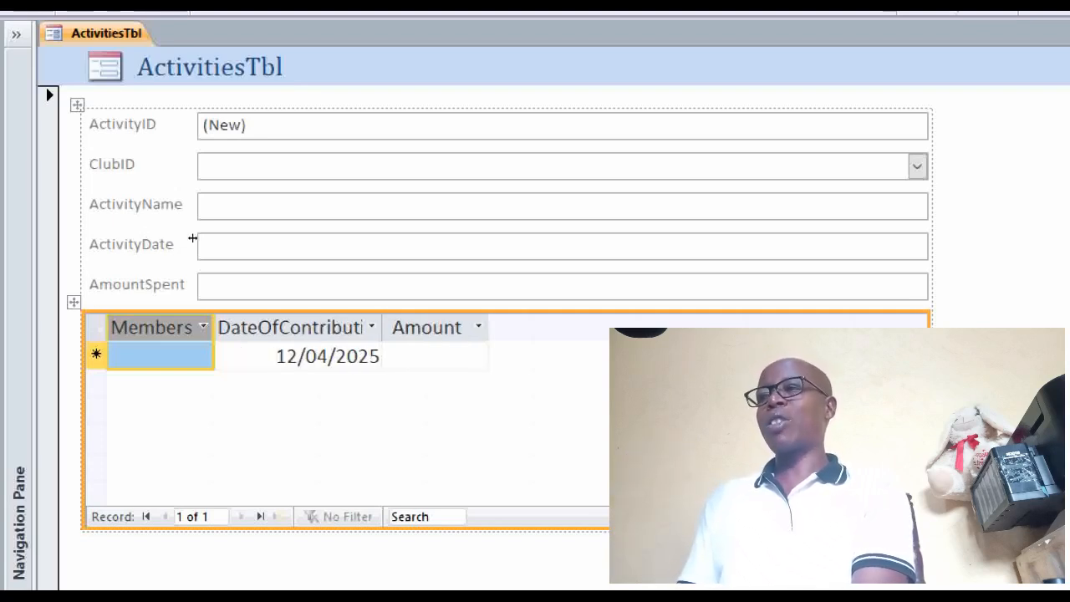
{"action": "left_click", "coordinate": [37, 132]}
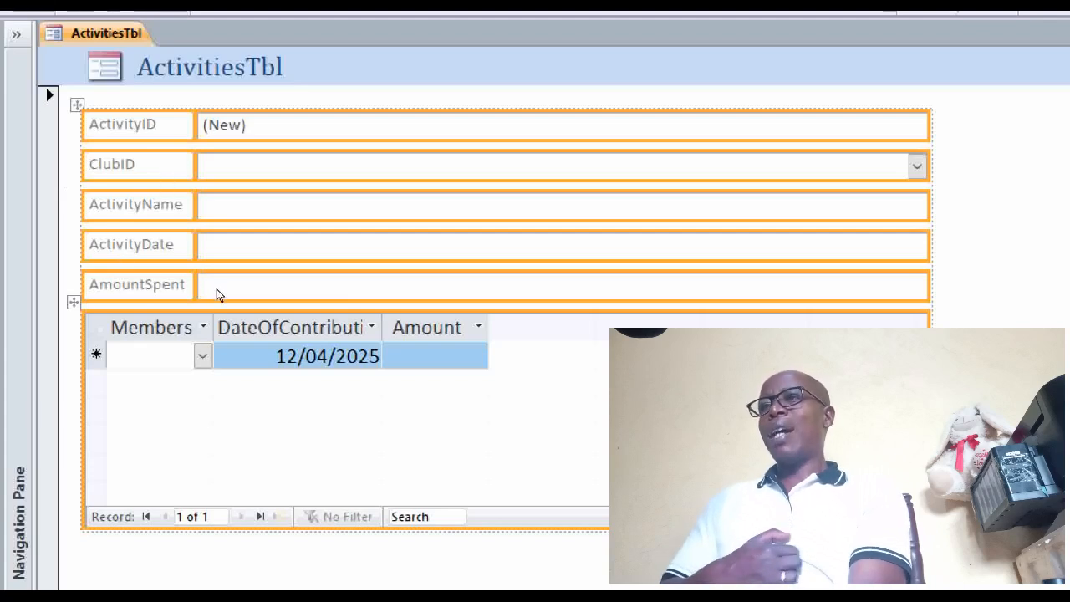
{"action": "left_click", "coordinate": [216, 291]}
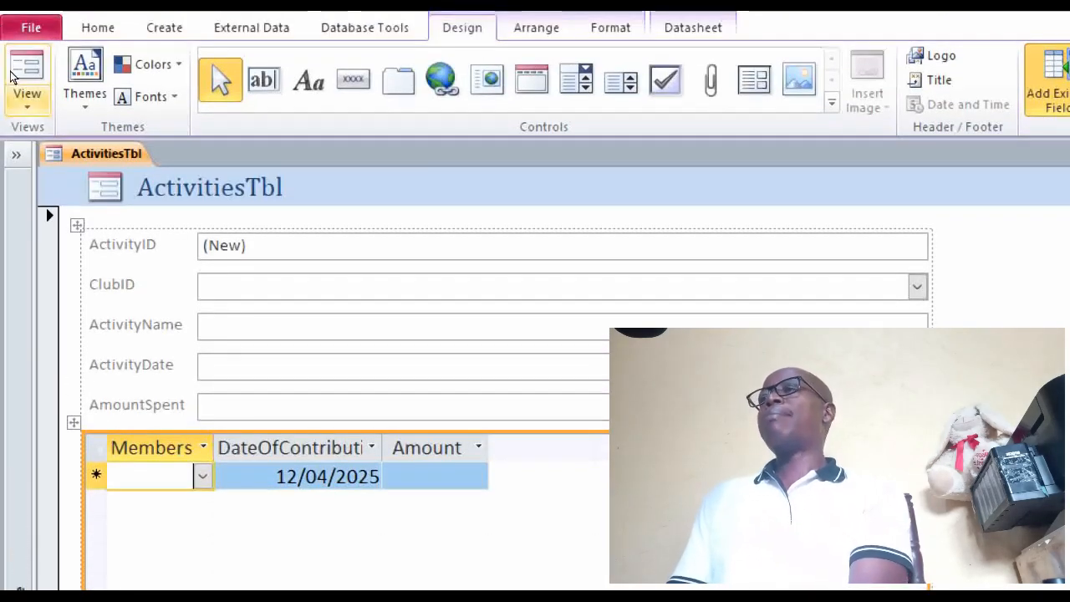
- Switch the new activities form from Layout View to Design View
{"action": "left_click", "coordinate": [12, 78]}
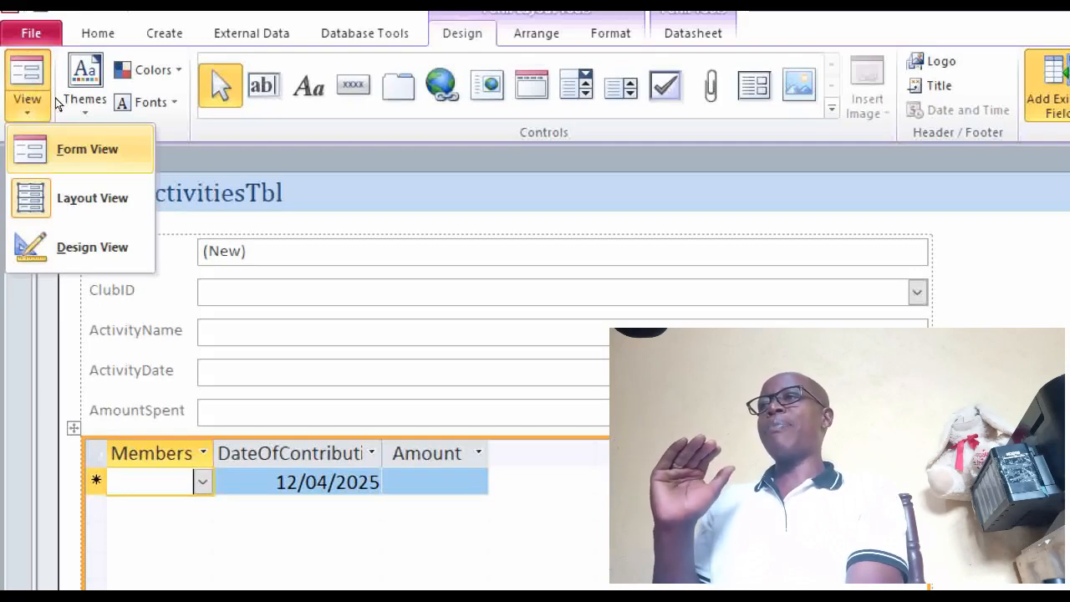
{"action": "key", "text": "Down"}
{"action": "key", "text": "Down"}
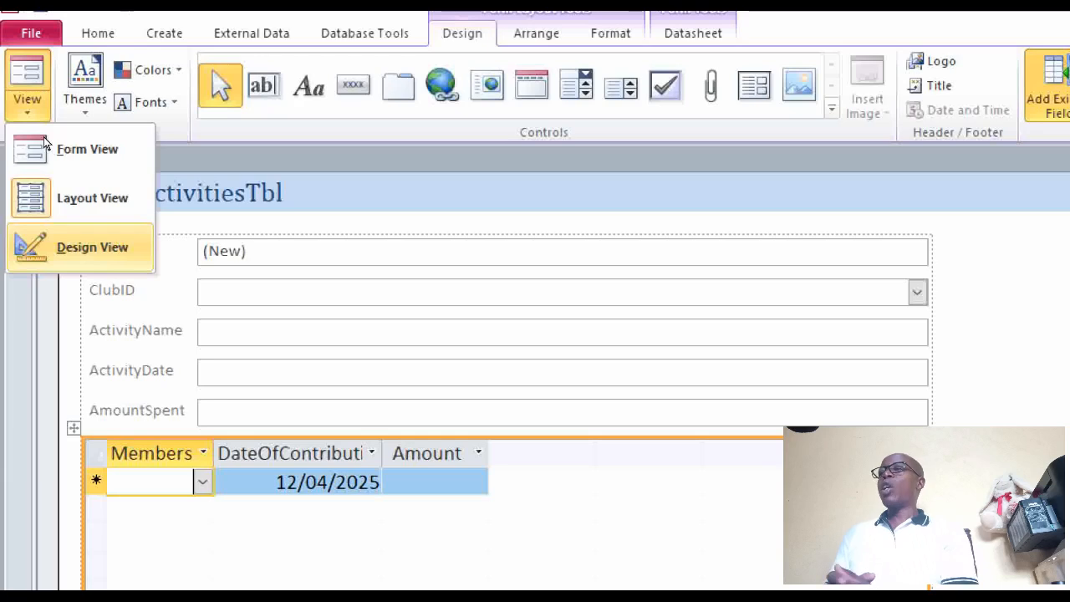
{"action": "key", "text": "Return"}
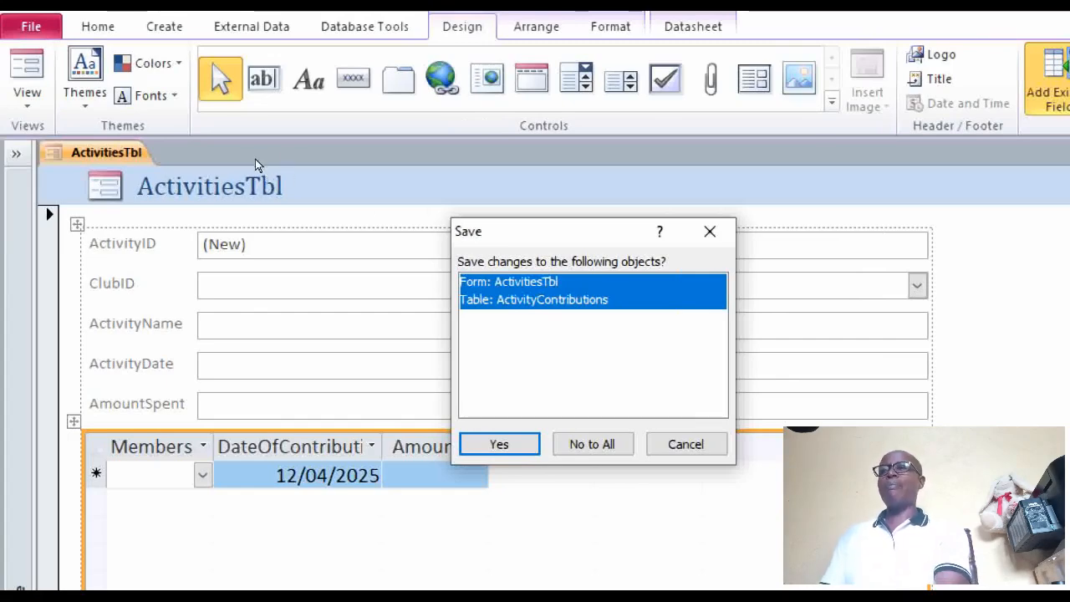
- Save only the form ActivitiesTbl, excluding the ActivityContributions table from the objects to save
{"action": "key", "text": "space"}
{"action": "key", "text": "space"}
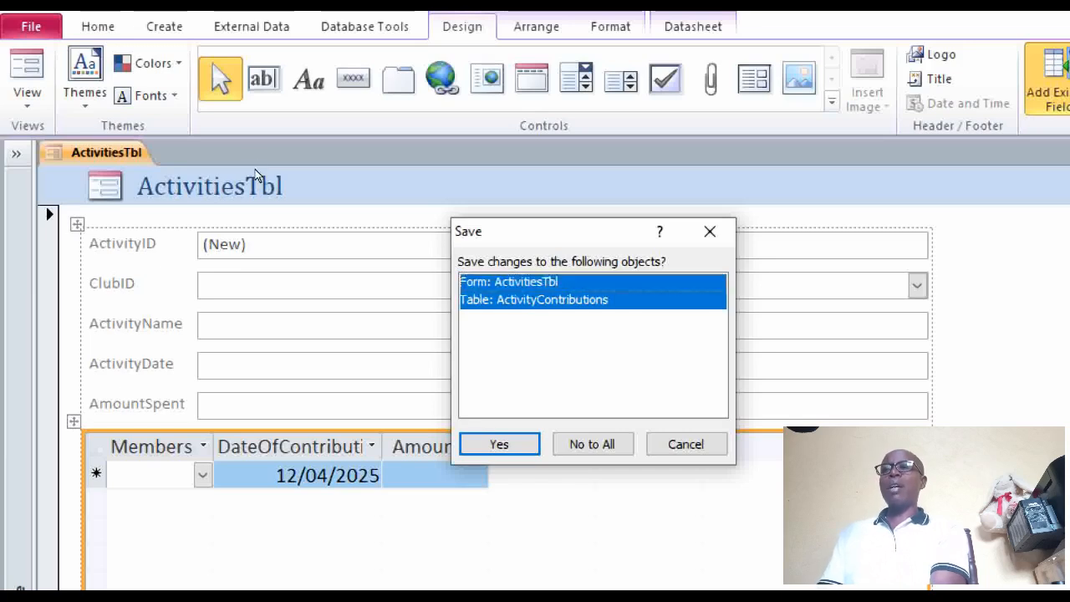
{"action": "key", "text": "Down"}
{"action": "key", "text": "space"}
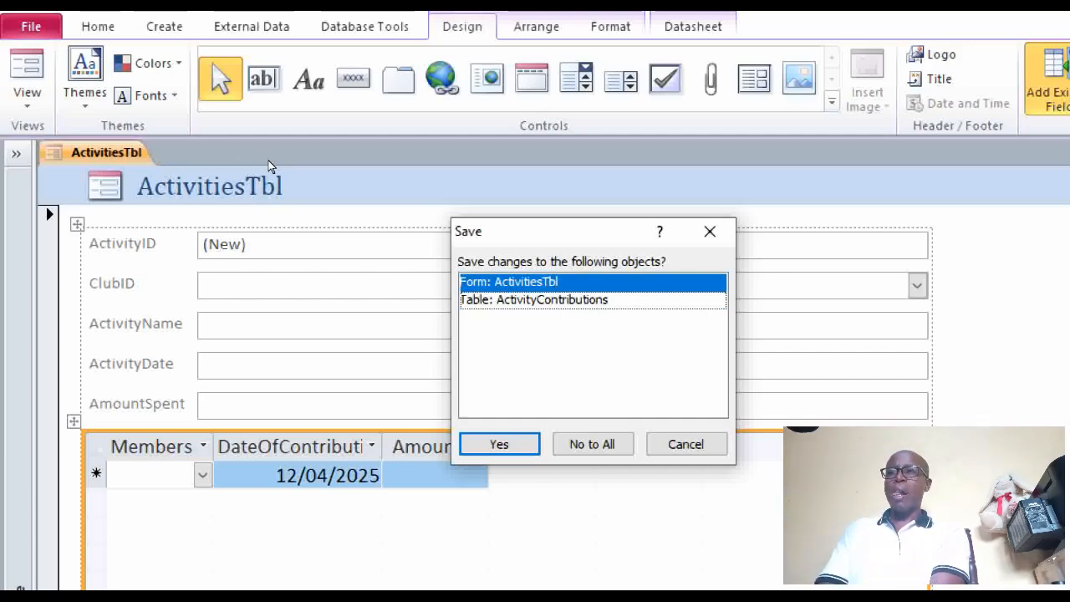
{"action": "key", "text": "space"}
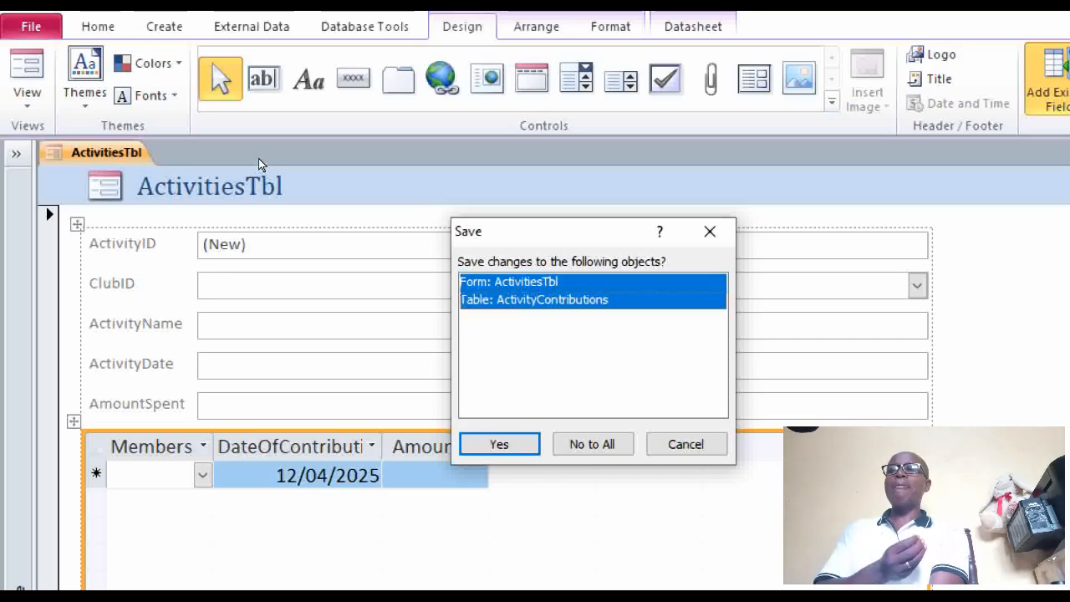
{"action": "key", "text": "Up"}
{"action": "key", "text": "space"}
{"action": "key", "text": "space"}
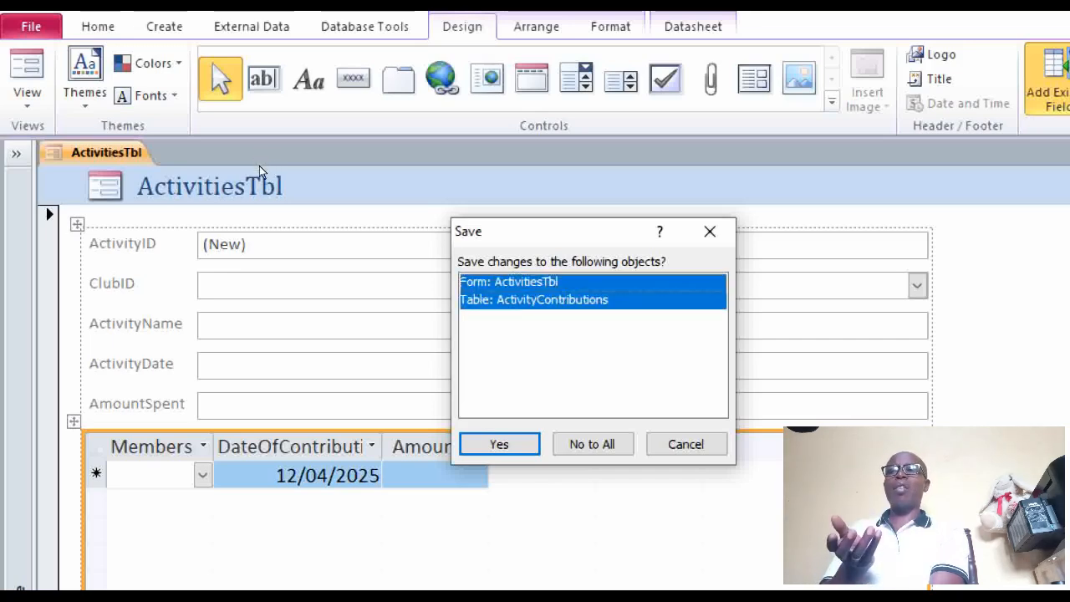
{"action": "key", "text": "Down"}
{"action": "key", "text": "space"}
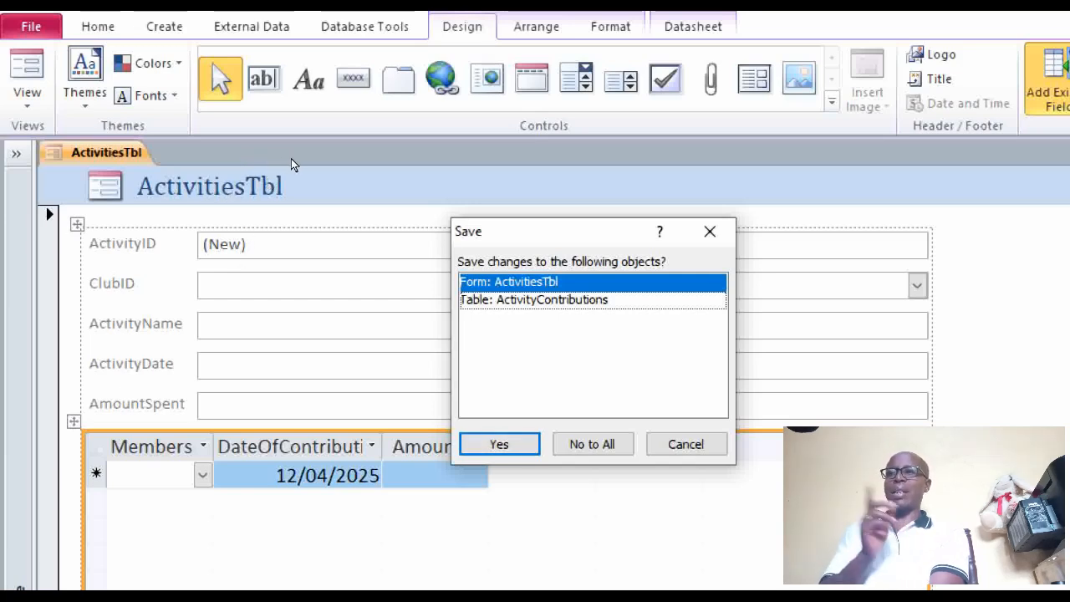
{"action": "key", "text": "Return"}
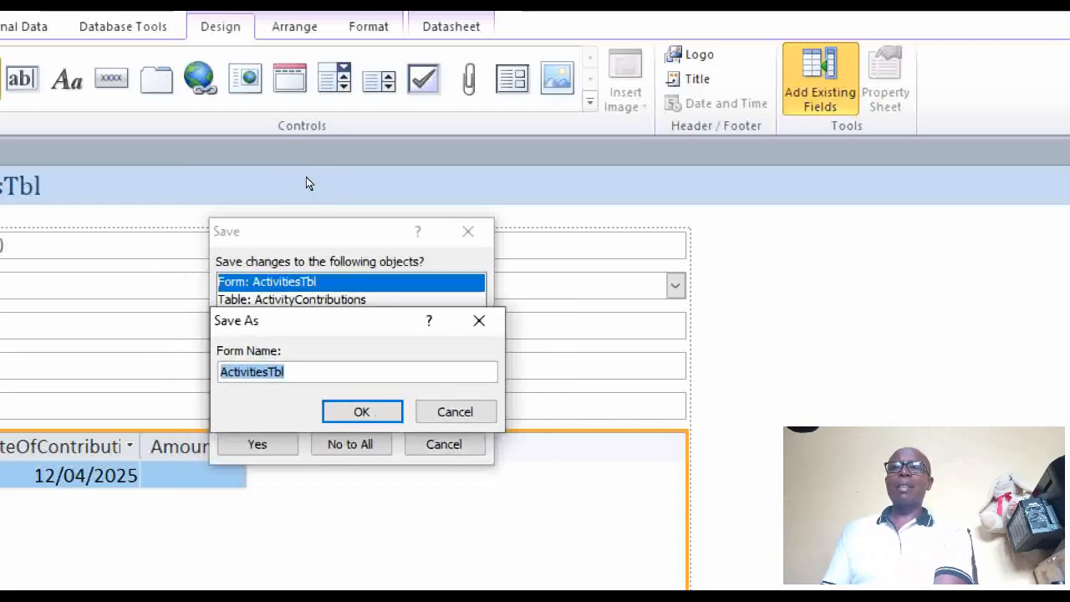
- Name the form ActivitiesFrm and finish saving it
{"action": "key", "text": "Right"}
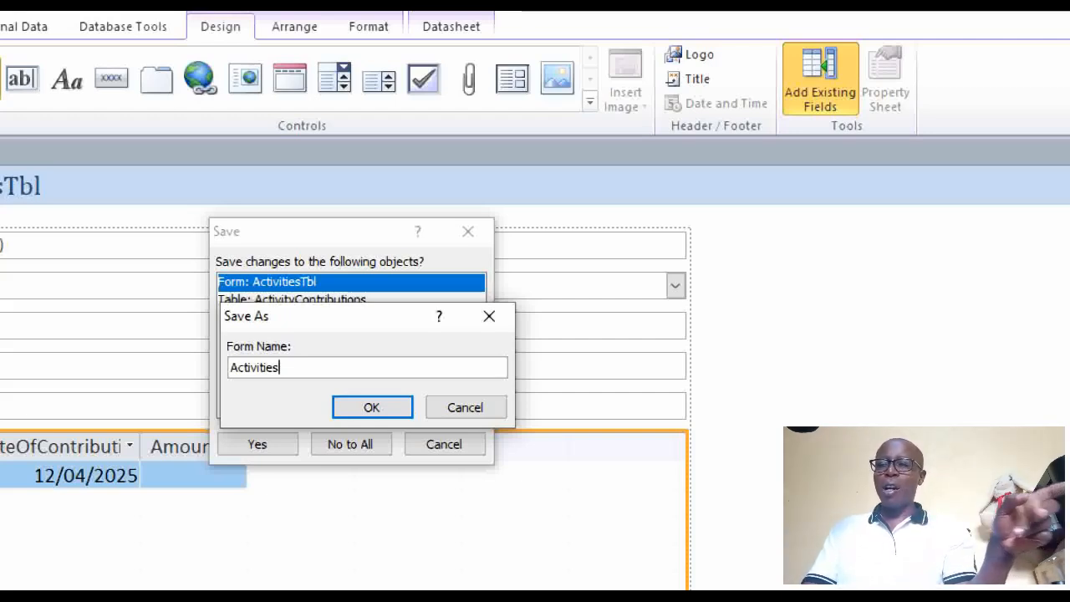
{"action": "type", "text": "Frm"}
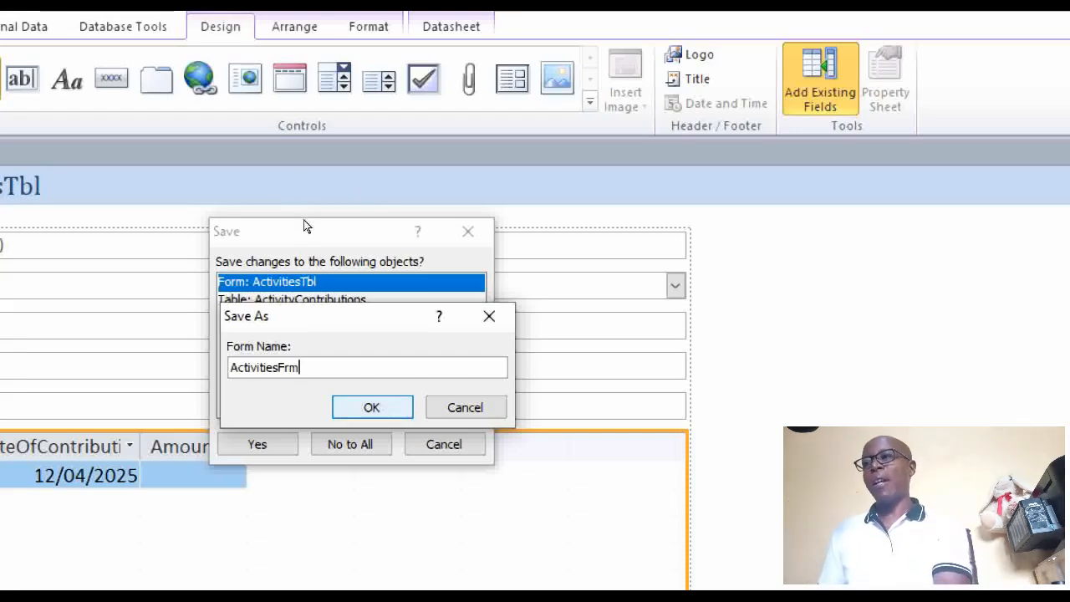
{"action": "key", "text": "Return"}
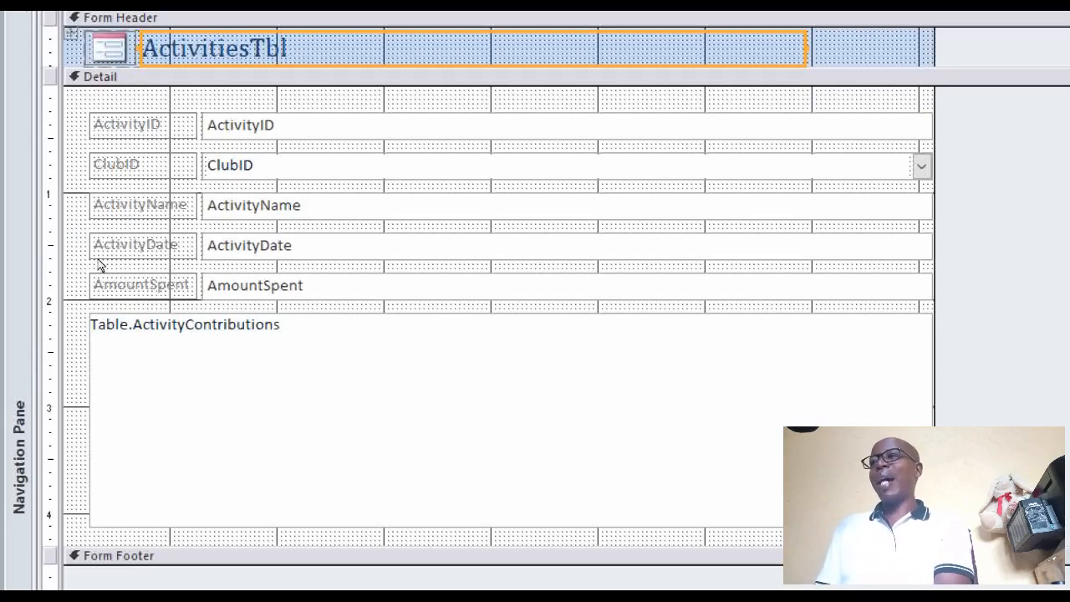
- Delete the Table.ActivityContributions subform from the Detail section
{"action": "left_click", "coordinate": [51, 287]}
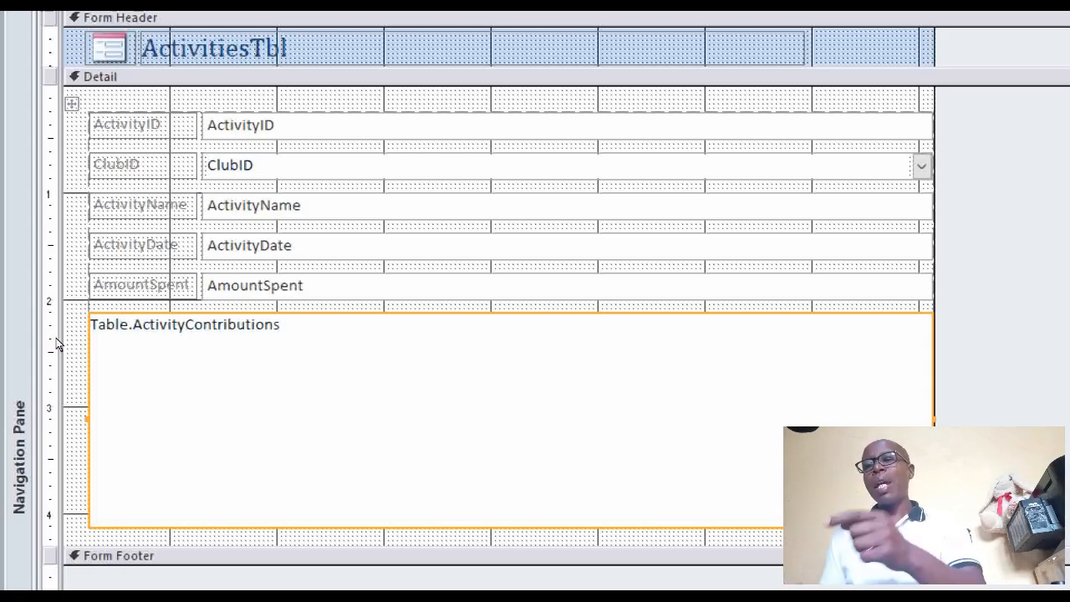
{"action": "key", "text": "Delete"}
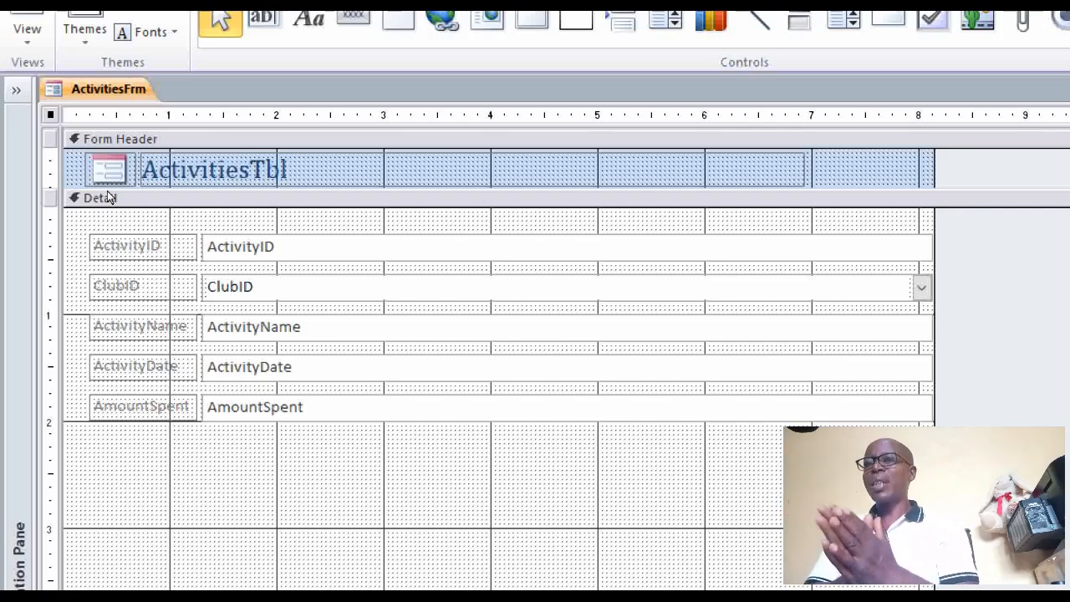
- Change the title in the form header to "Activities Details Form"
{"action": "left_click", "coordinate": [138, 154]}
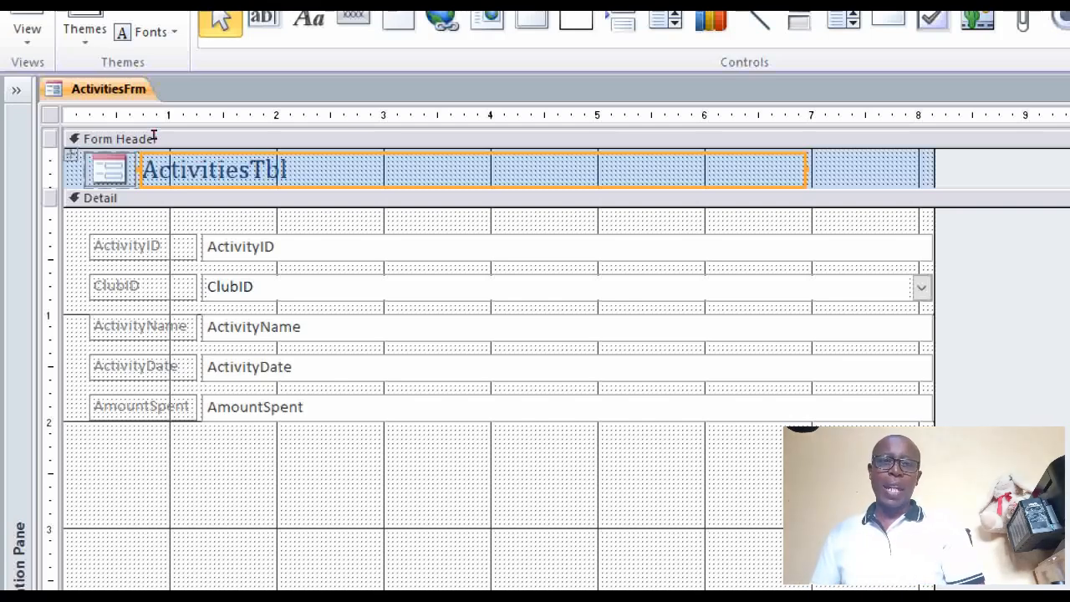
{"action": "key", "text": "F2"}
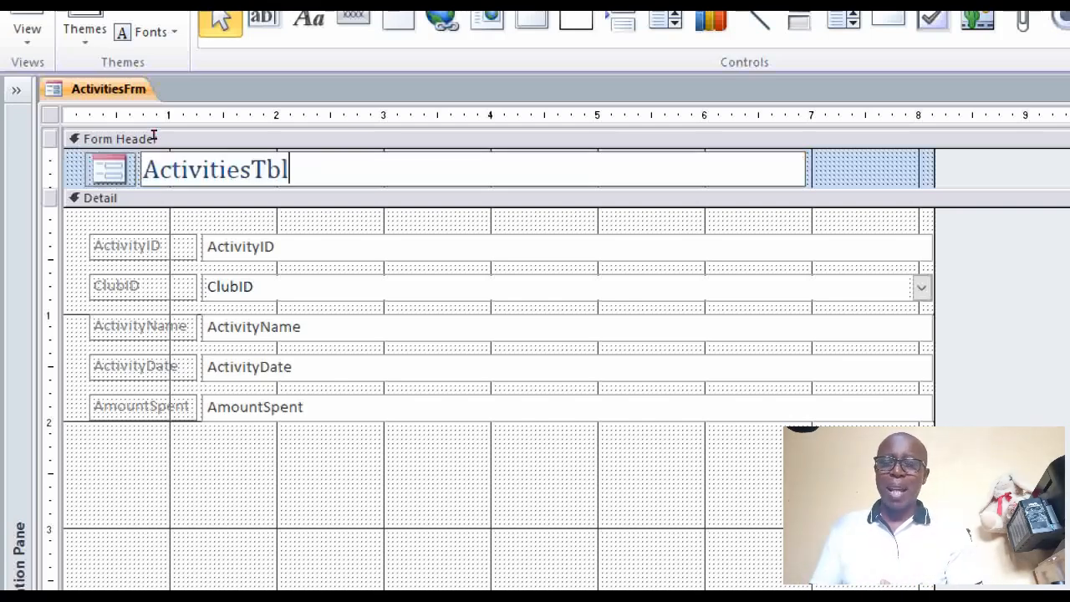
{"action": "key", "text": "BackSpace"}
{"action": "key", "text": "BackSpace"}
{"action": "key", "text": "BackSpace"}
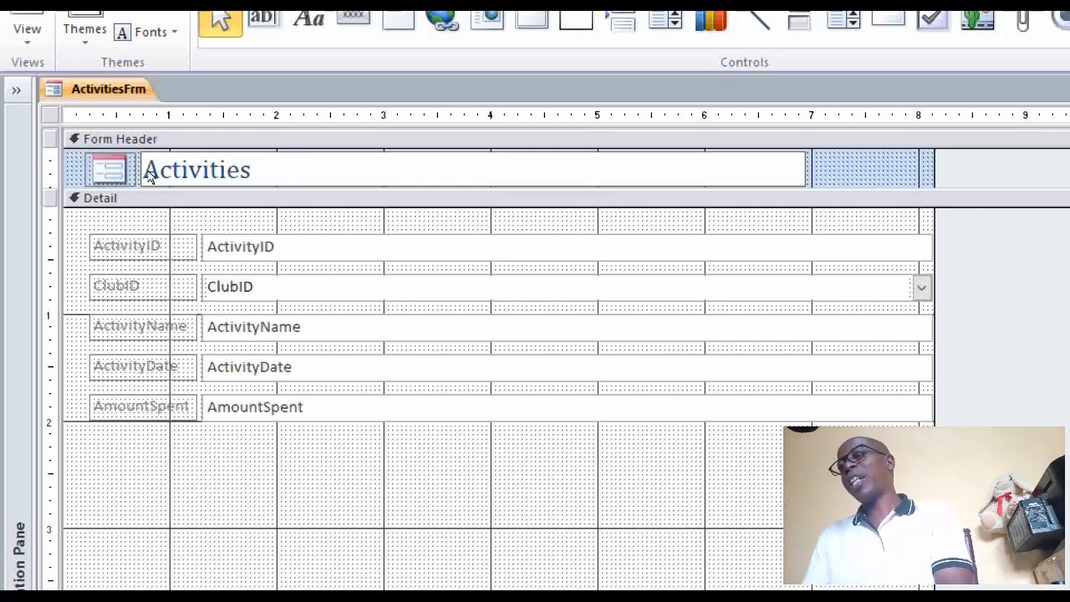
{"action": "type", "text": "Deta"}
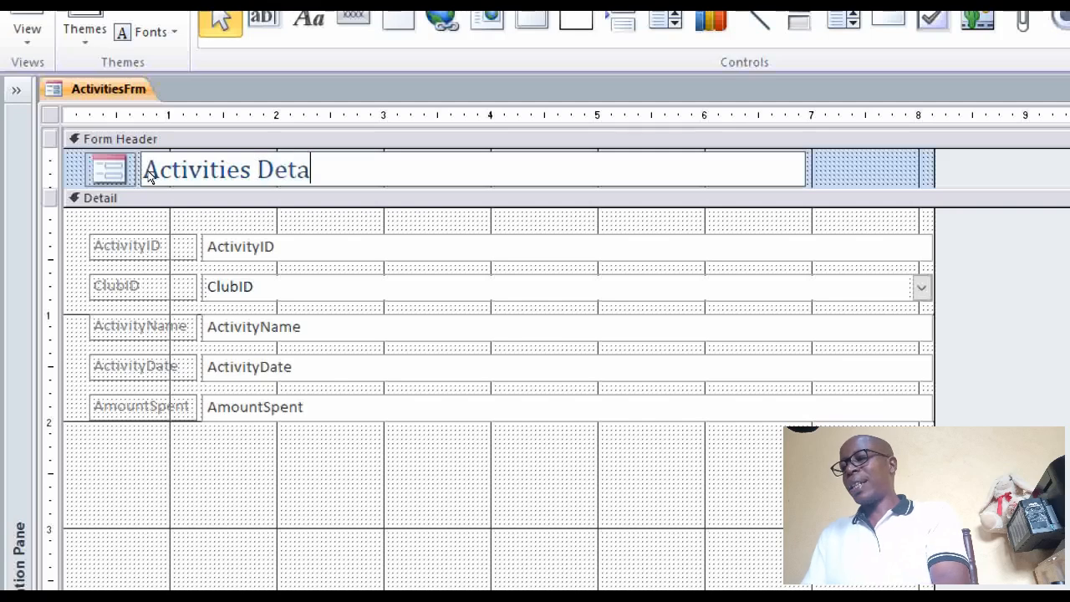
{"action": "type", "text": "ils F"}
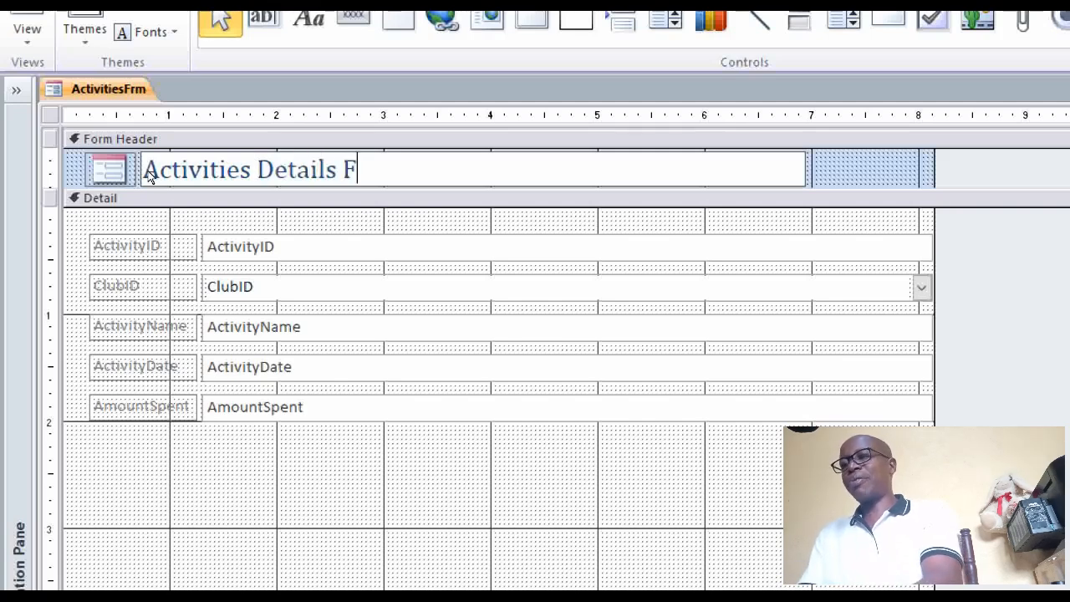
{"action": "type", "text": "orms"}
{"action": "key", "text": "BackSpace"}
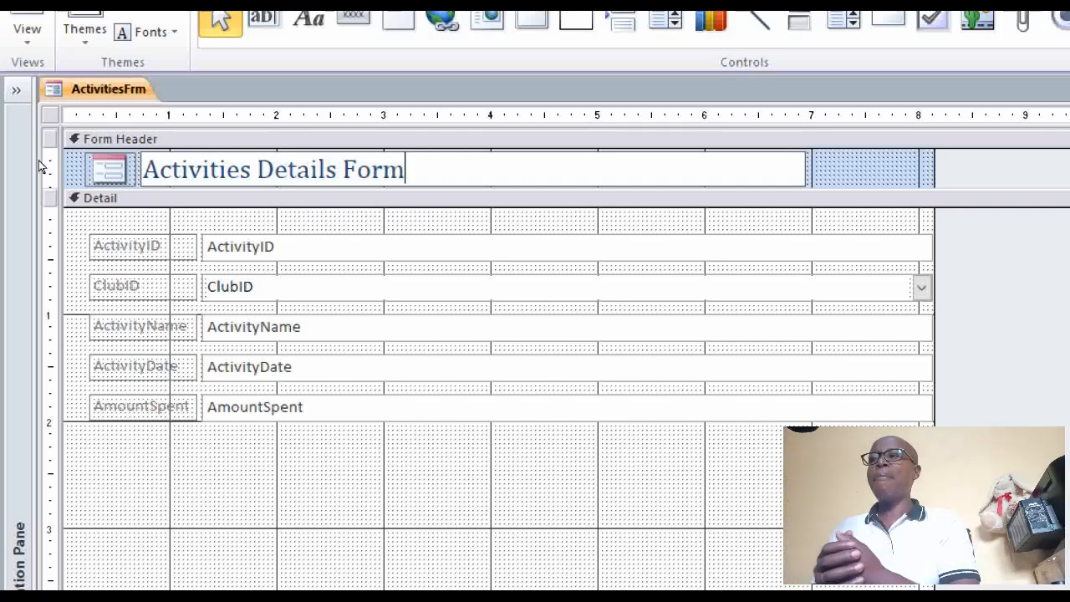
- Make the five field labels in the Detail section bold and colour their text the darkest Orange, Accent 6 shade
{"action": "left_click_drag", "start_coordinate": [82, 223], "coordinate": [151, 483]}
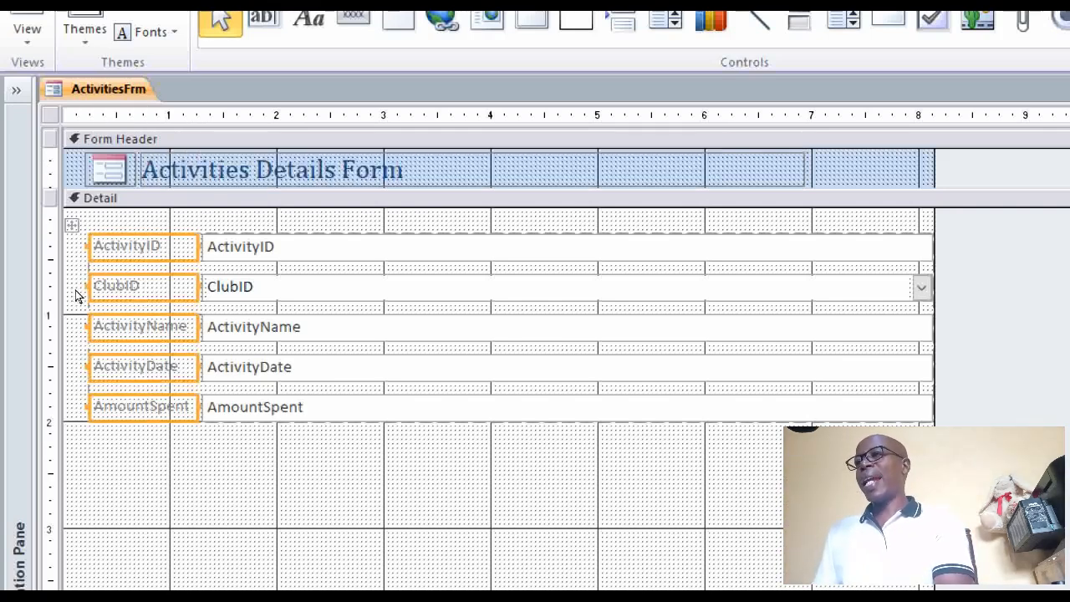
{"action": "left_click", "coordinate": [113, 290]}
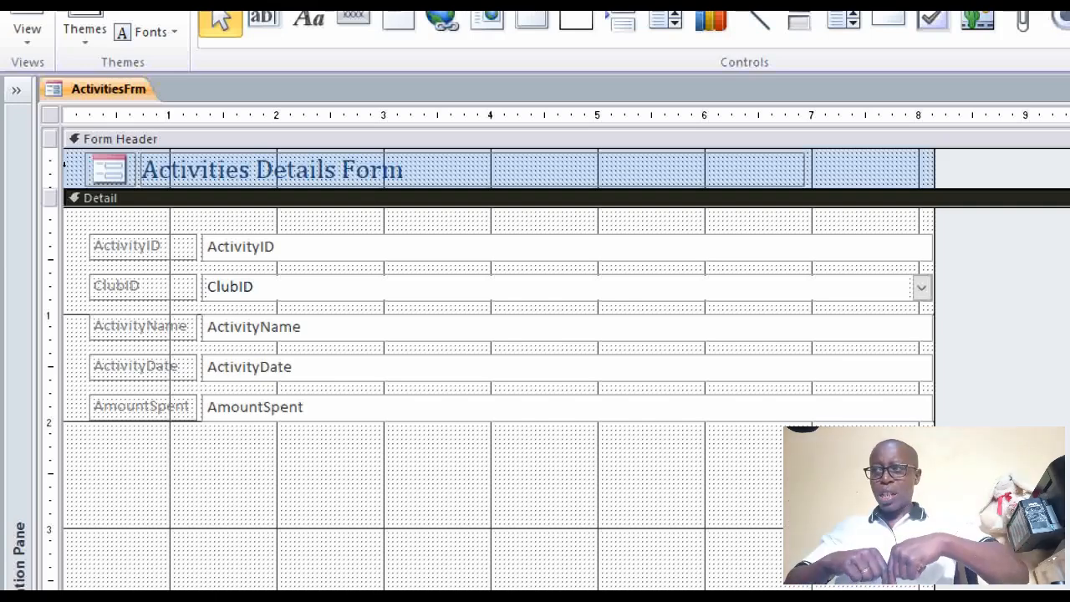
{"action": "left_click", "coordinate": [143, 235]}
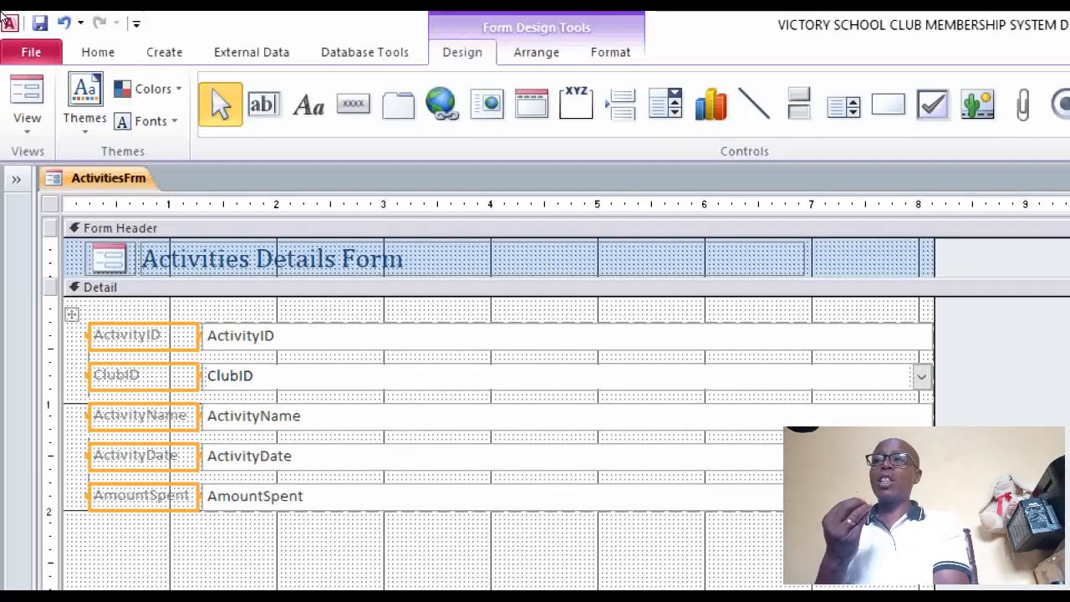
{"action": "left_click", "coordinate": [96, 52]}
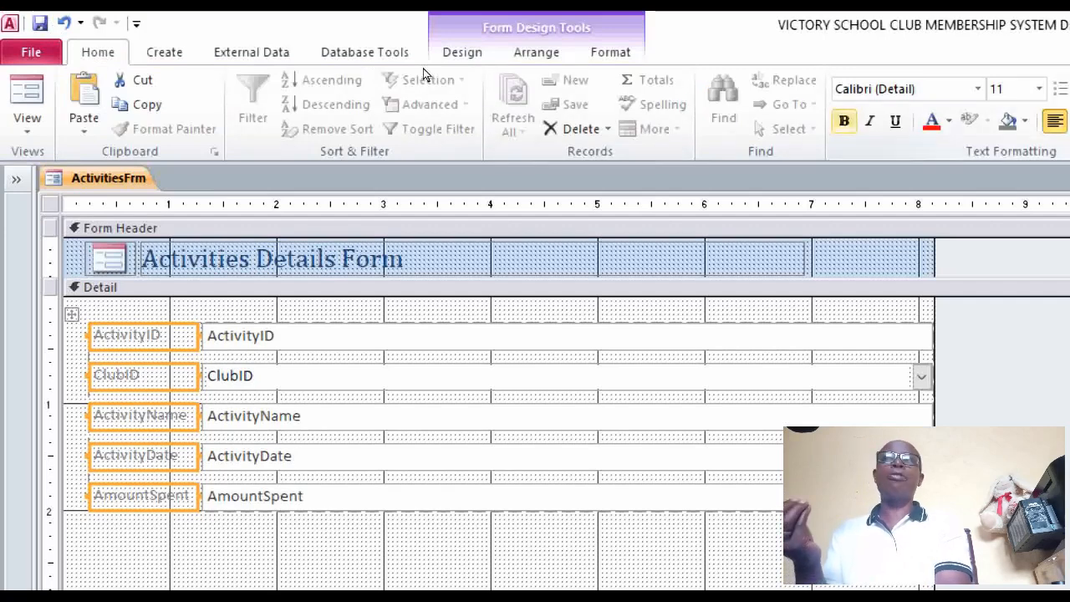
{"action": "key", "text": "ctrl+b"}
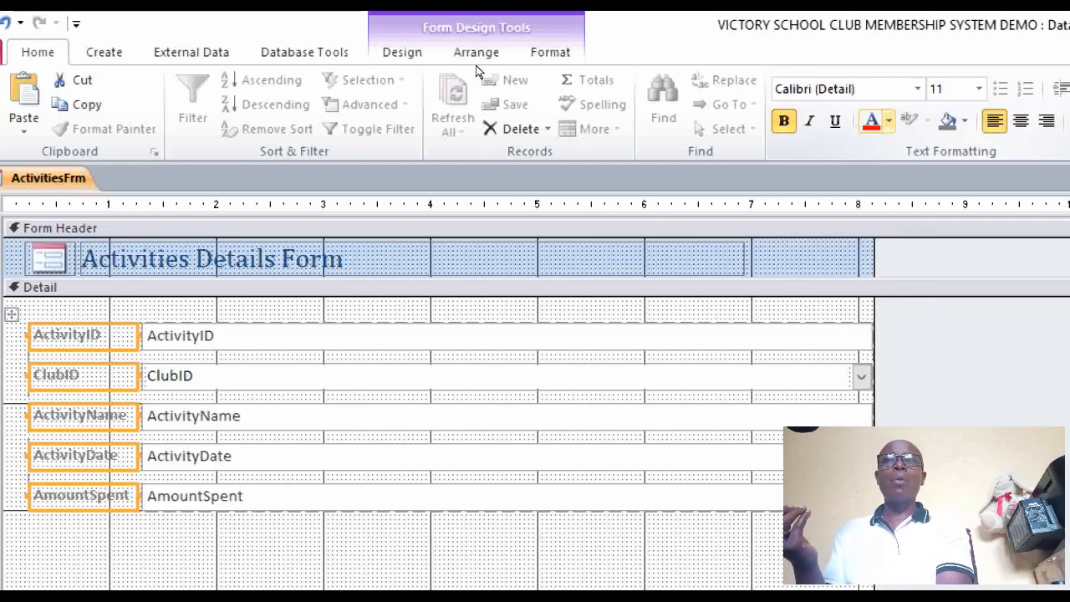
{"action": "left_click", "coordinate": [889, 121]}
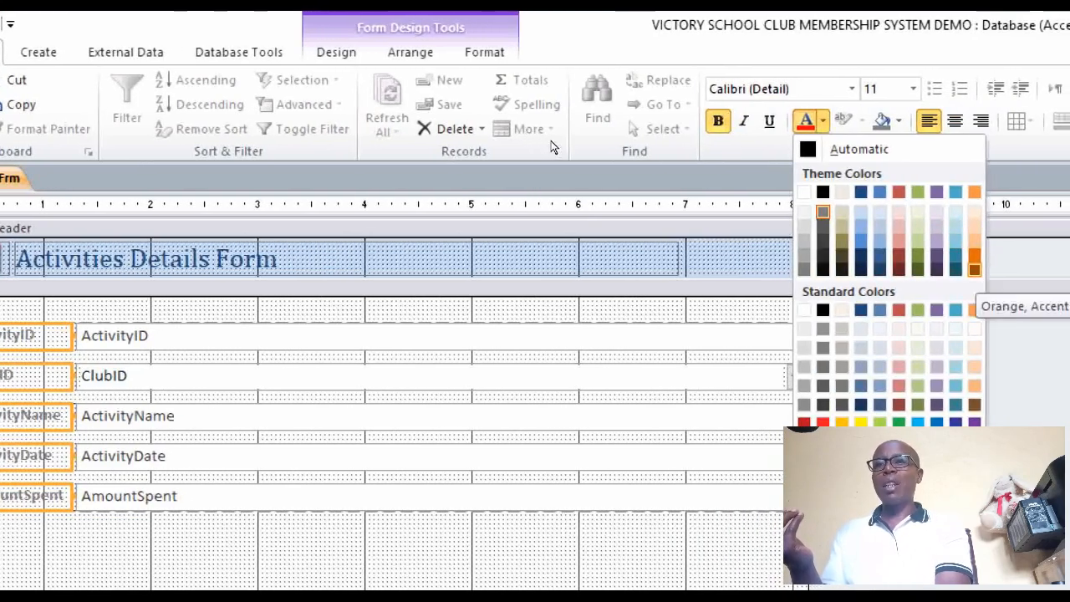
{"action": "left_click", "coordinate": [974, 269]}
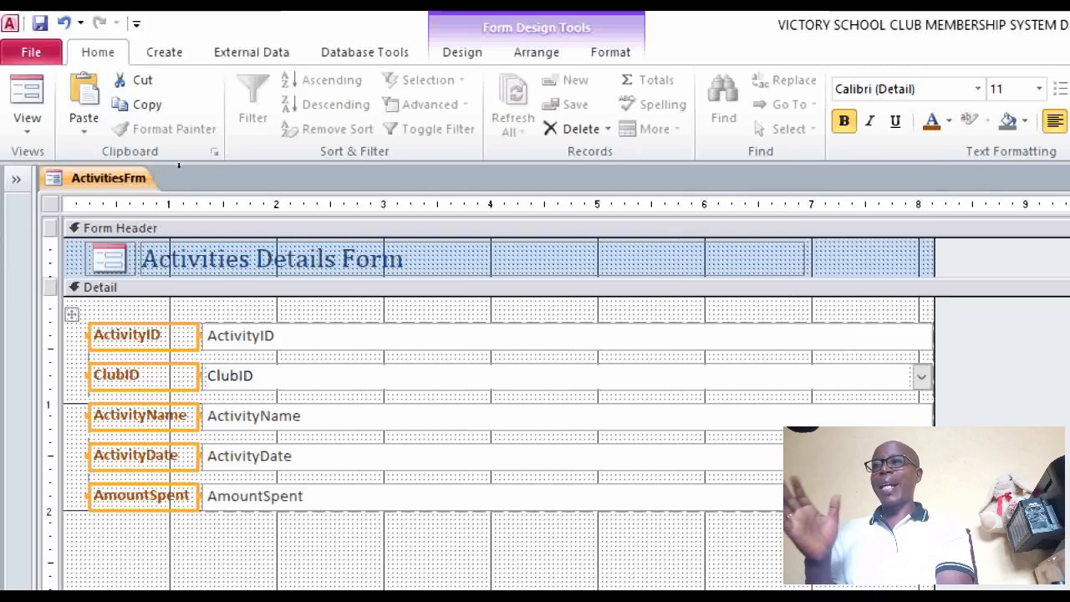
- Fill the five field boxes in the Detail section with the lightest orange theme colour
{"action": "key", "text": "ctrl+a"}
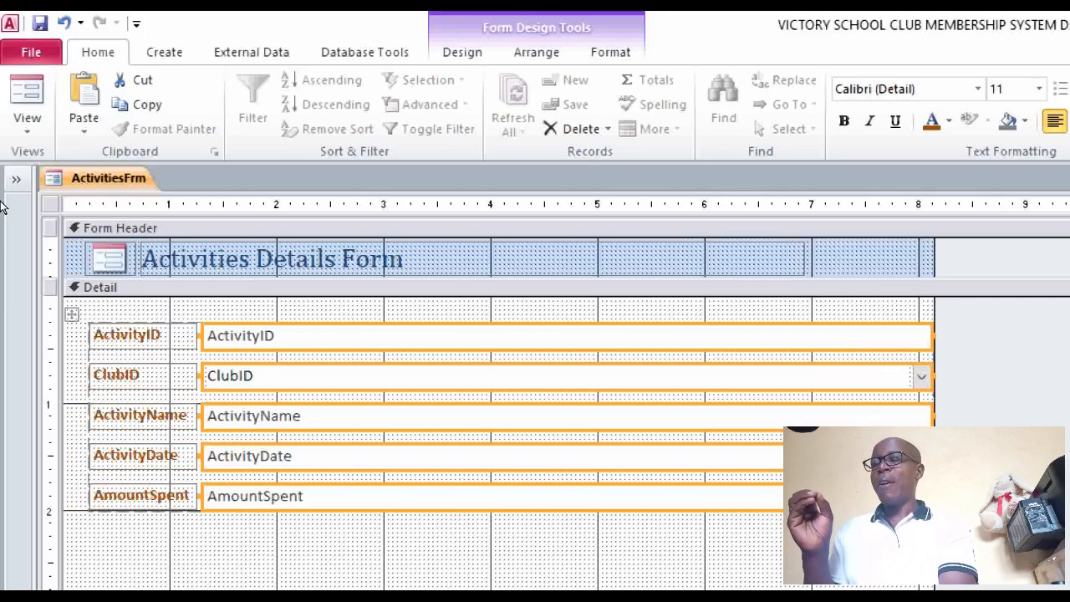
{"action": "left_click", "coordinate": [65, 163]}
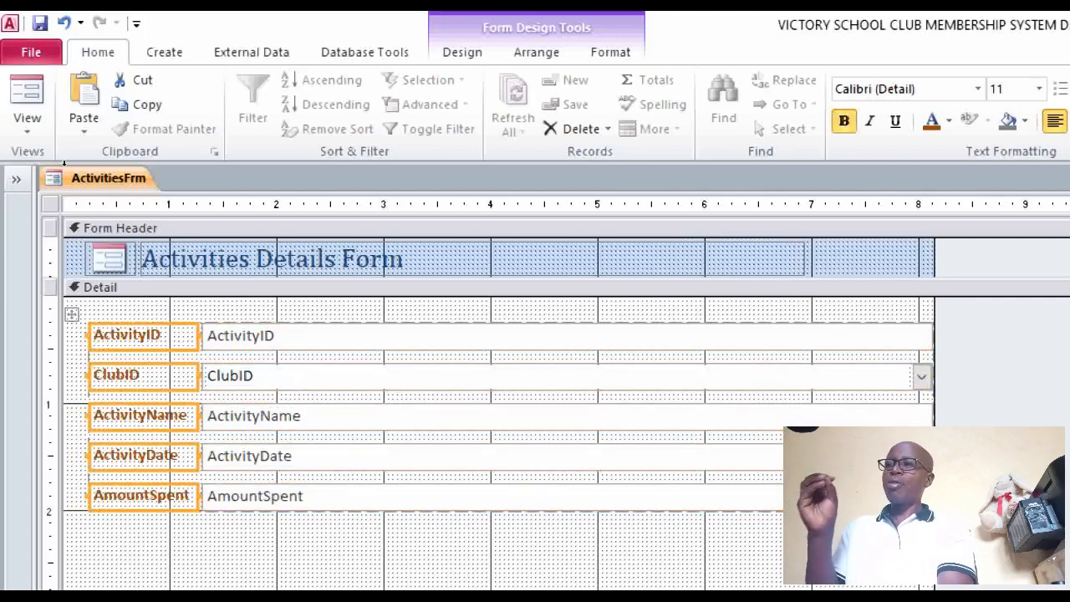
{"action": "left_click", "coordinate": [157, 165]}
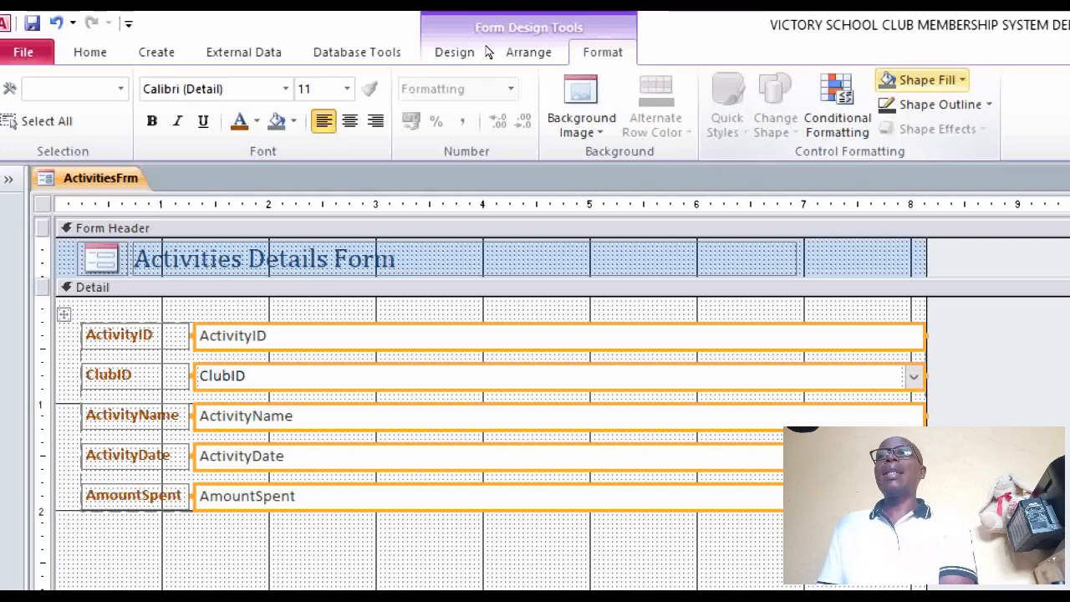
{"action": "left_click", "coordinate": [928, 81]}
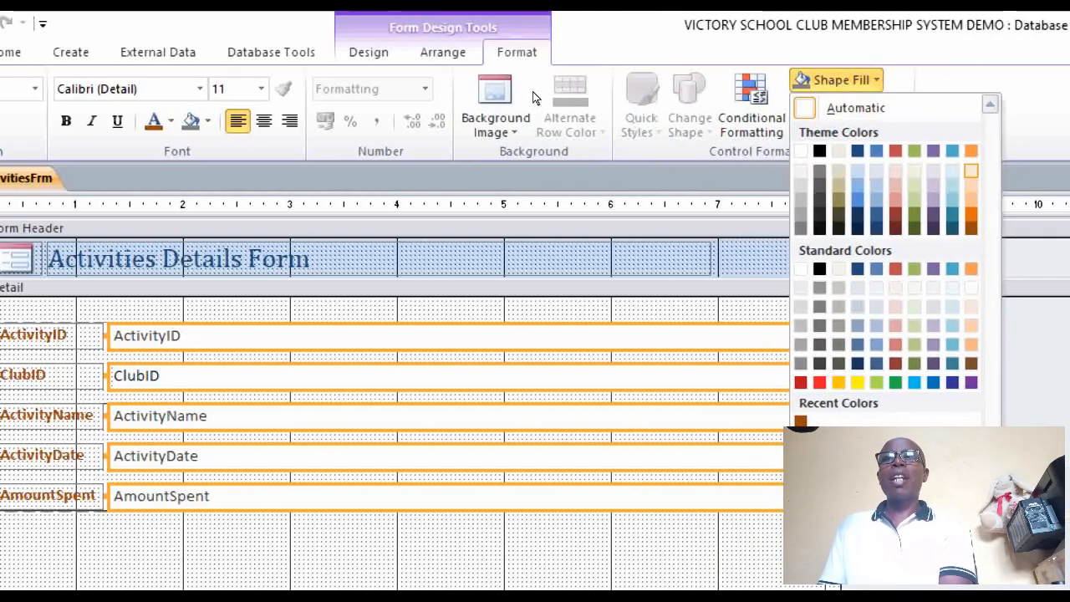
{"action": "left_click", "coordinate": [970, 171]}
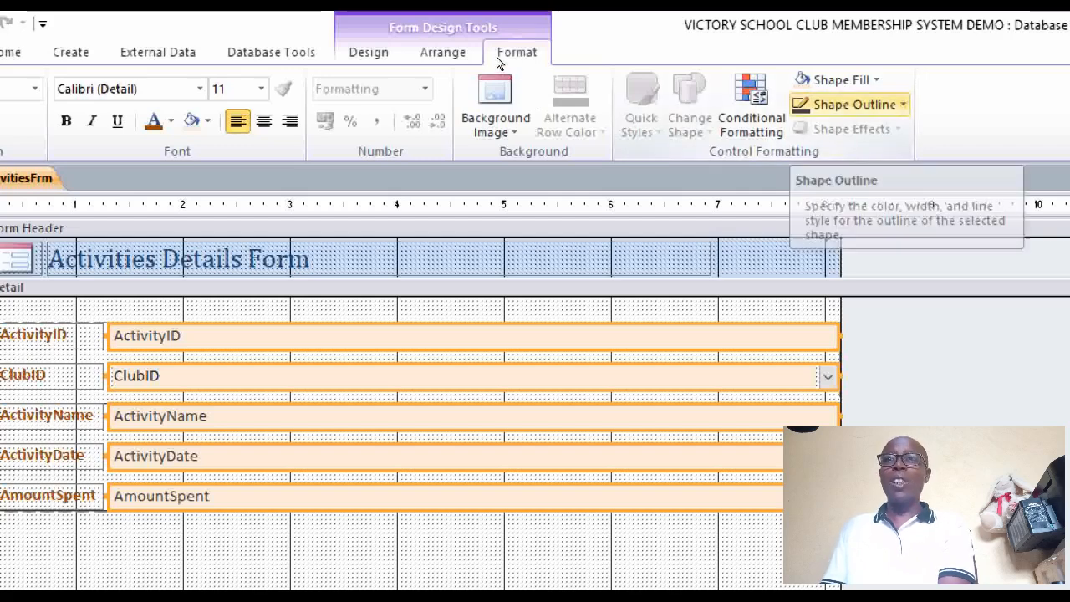
- Set the outline of the five field boxes to the darkest orange theme colour, leaving the line thickness as it is
{"action": "left_click", "coordinate": [854, 105]}
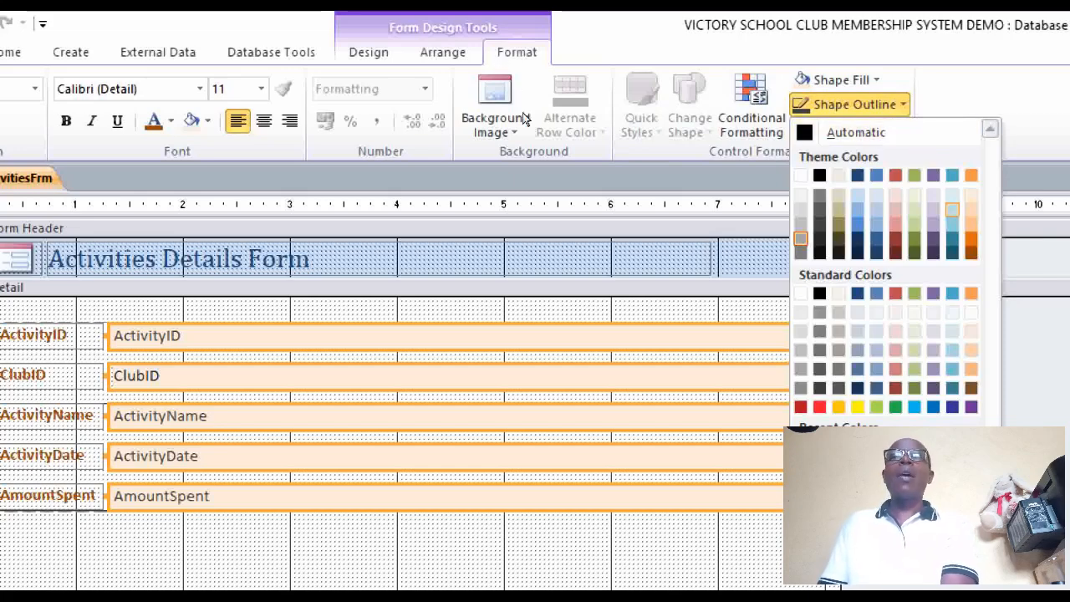
{"action": "left_click", "coordinate": [970, 253]}
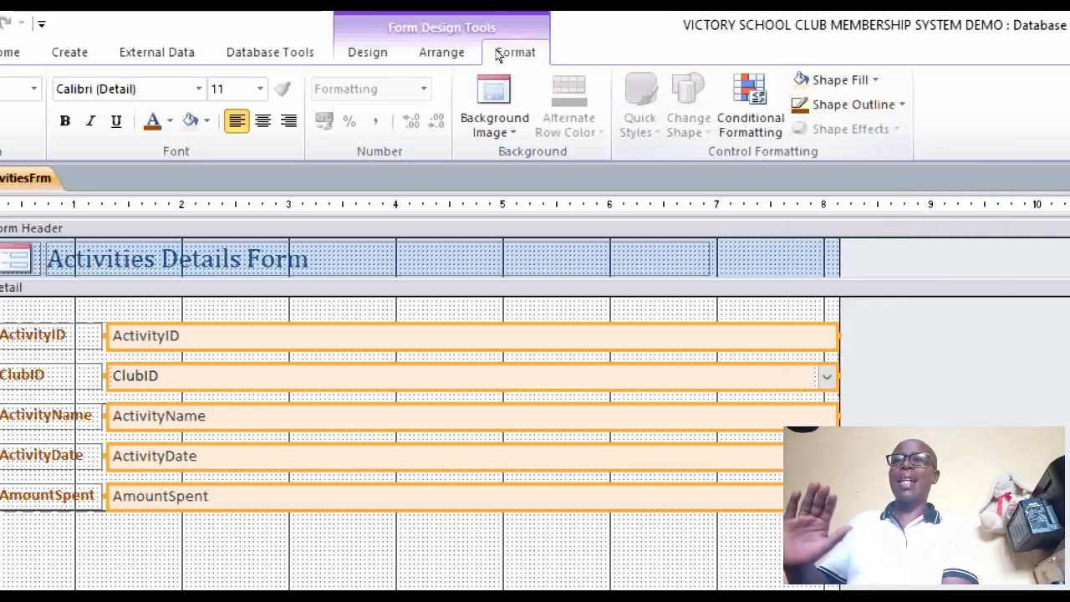
{"action": "left_click", "coordinate": [854, 105]}
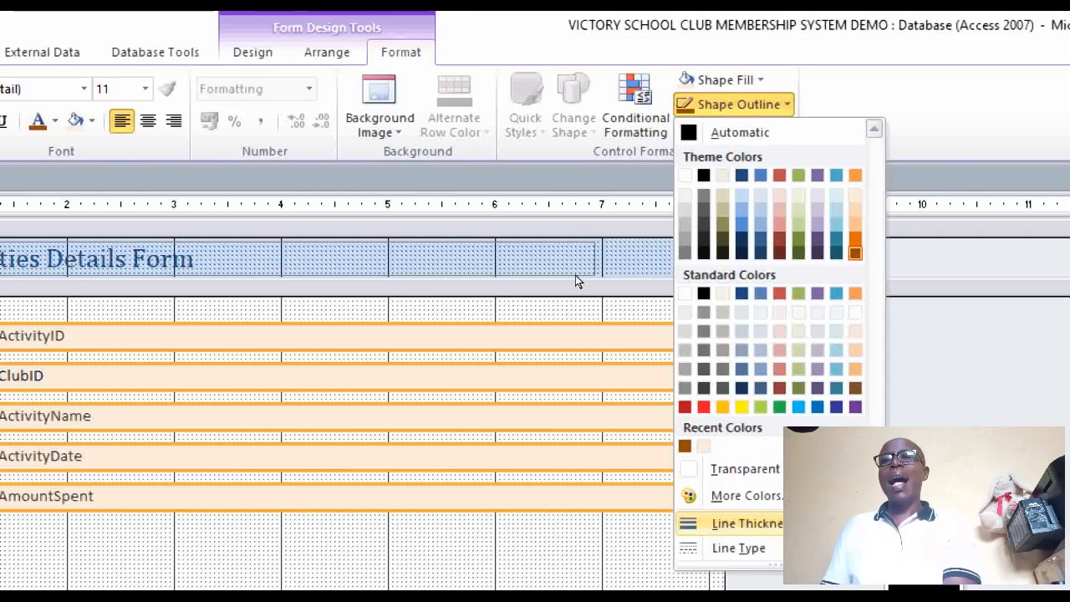
{"action": "key", "text": "Escape"}
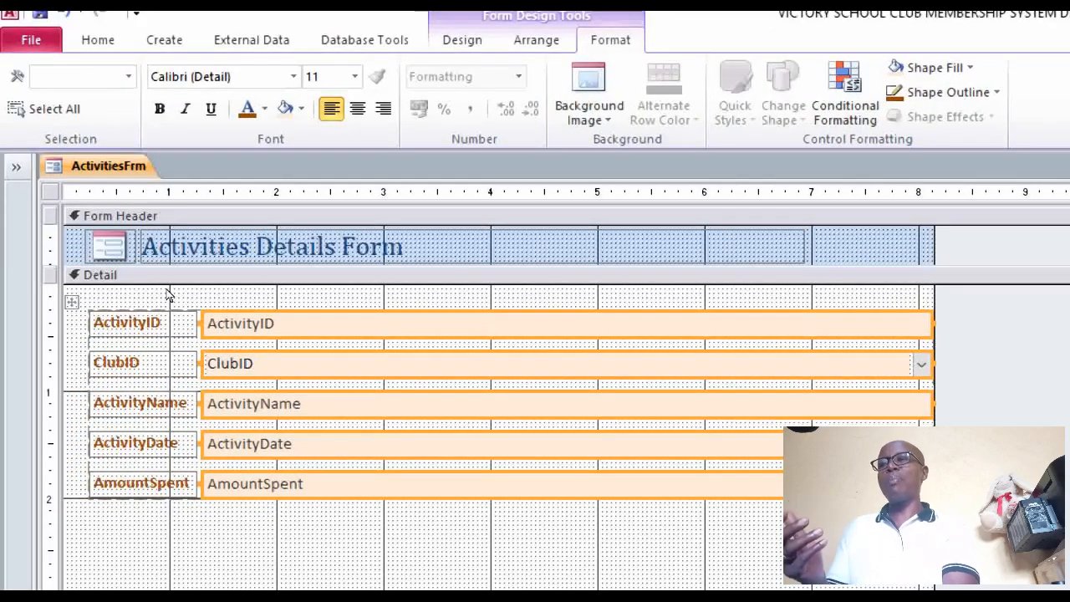
{"action": "left_click", "coordinate": [153, 291]}
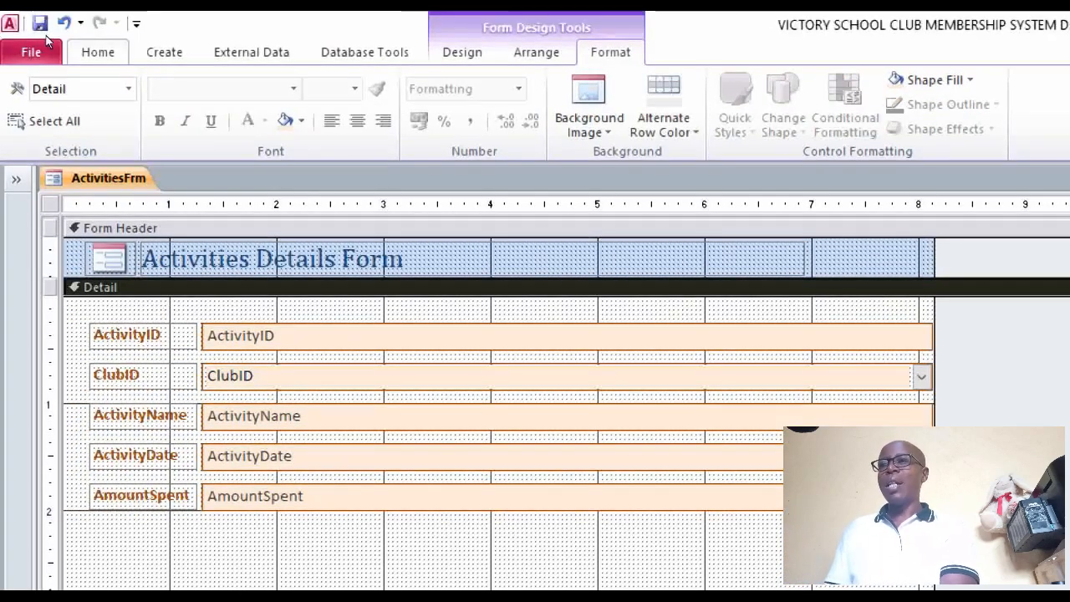
- Preview the formatted form in Form View and return to Design View
{"action": "left_click", "coordinate": [93, 52]}
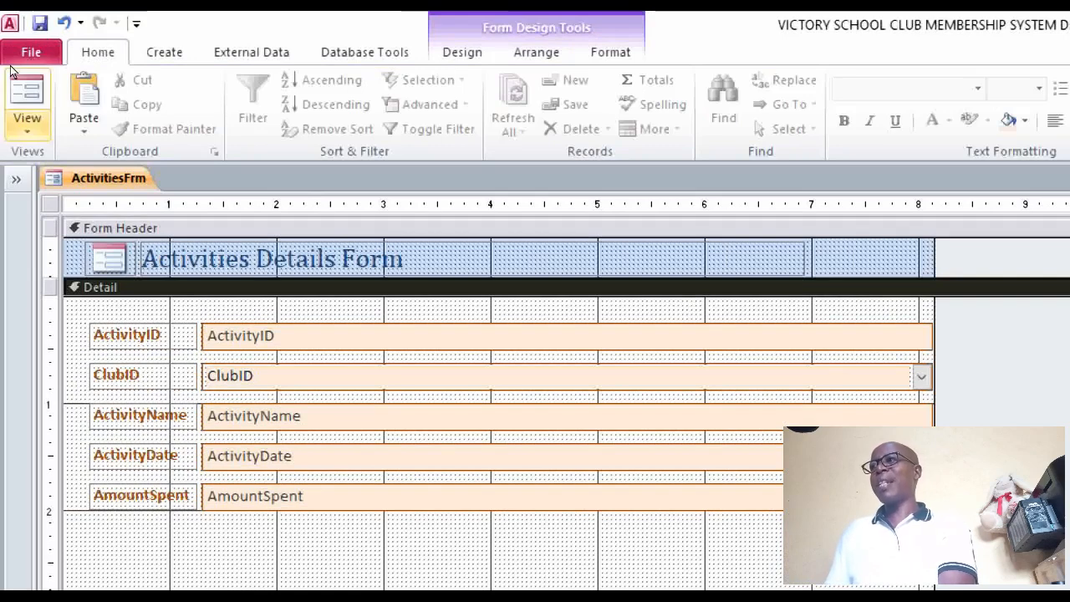
{"action": "left_click", "coordinate": [27, 93]}
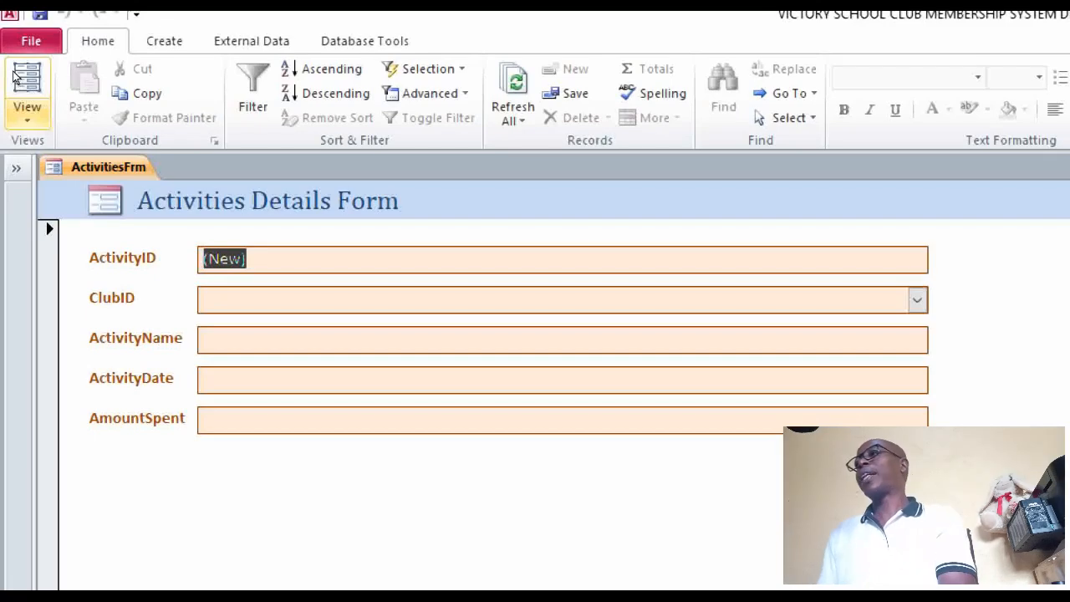
{"action": "left_click", "coordinate": [26, 109]}
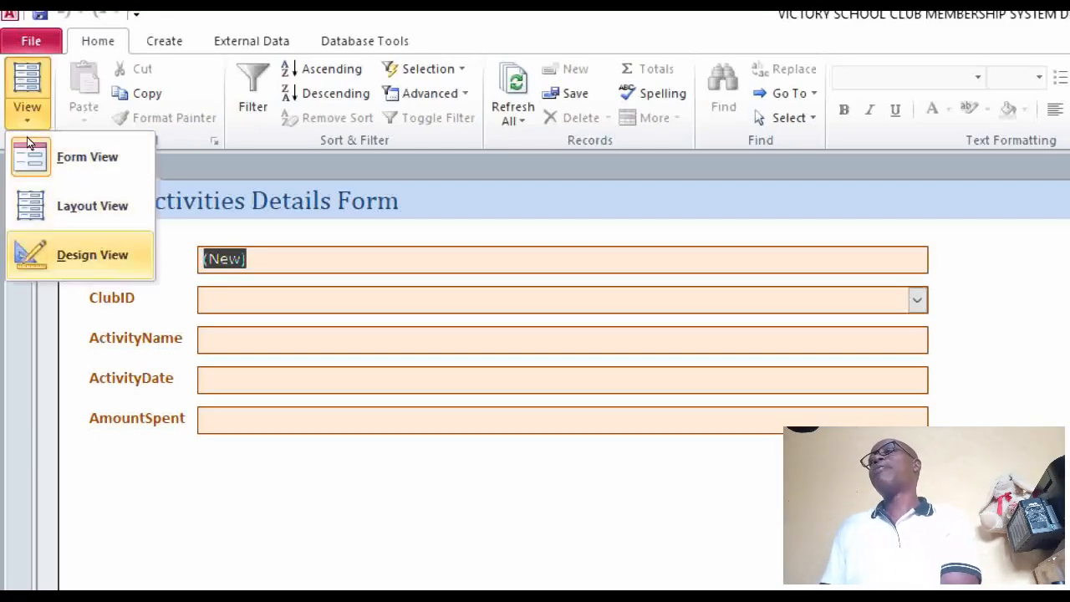
{"action": "left_click", "coordinate": [66, 255]}
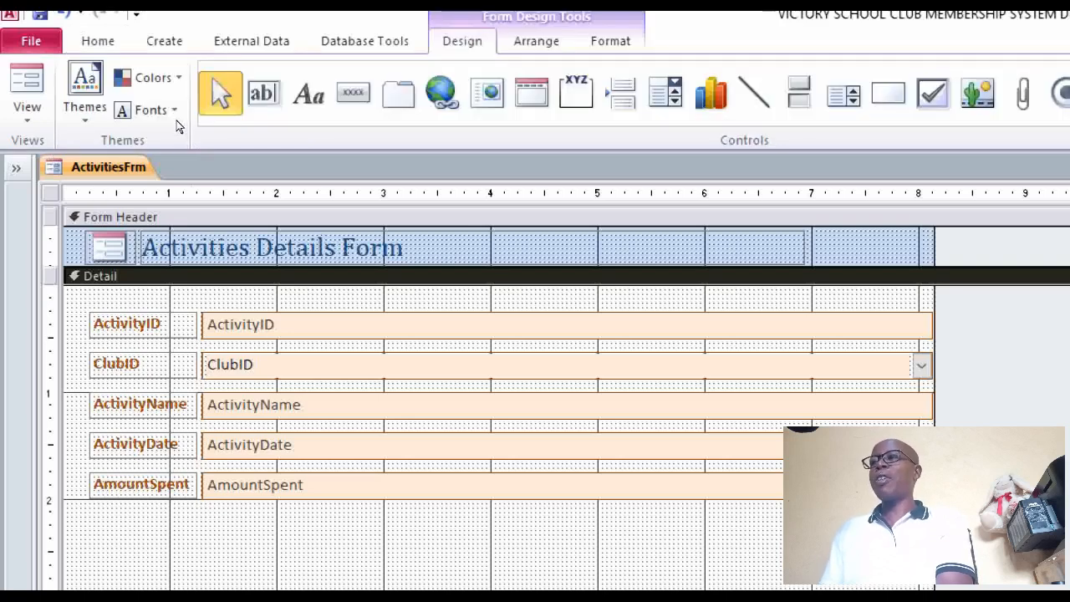
- Fill the Form Header section with the darkest Orange, Accent 6 theme colour
{"action": "key", "text": "Up"}
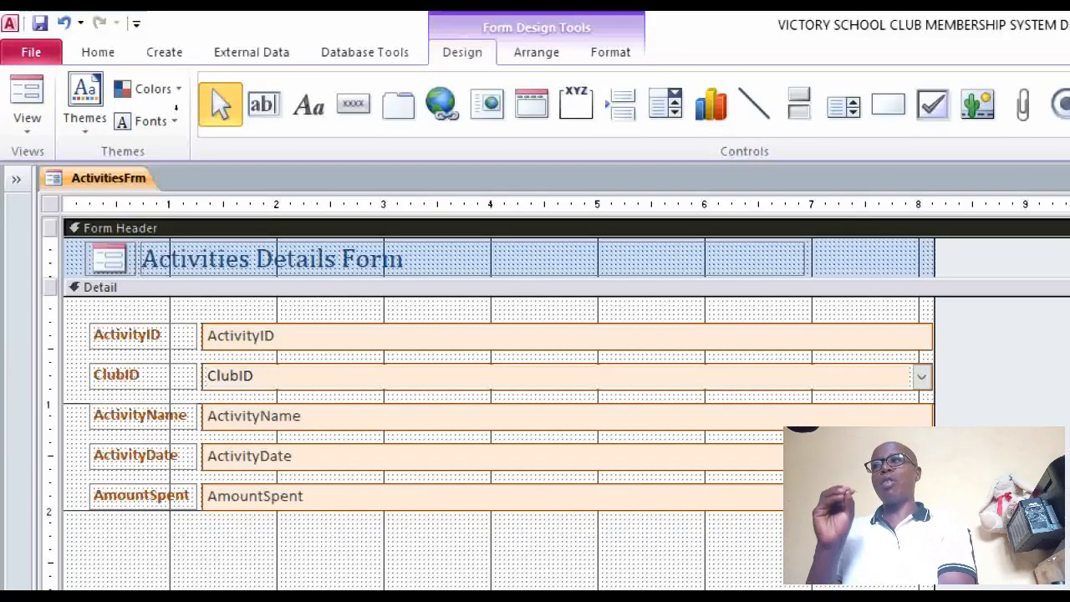
{"action": "scroll", "coordinate": [307, 37], "scroll_direction": "down", "scroll_amount": 2}
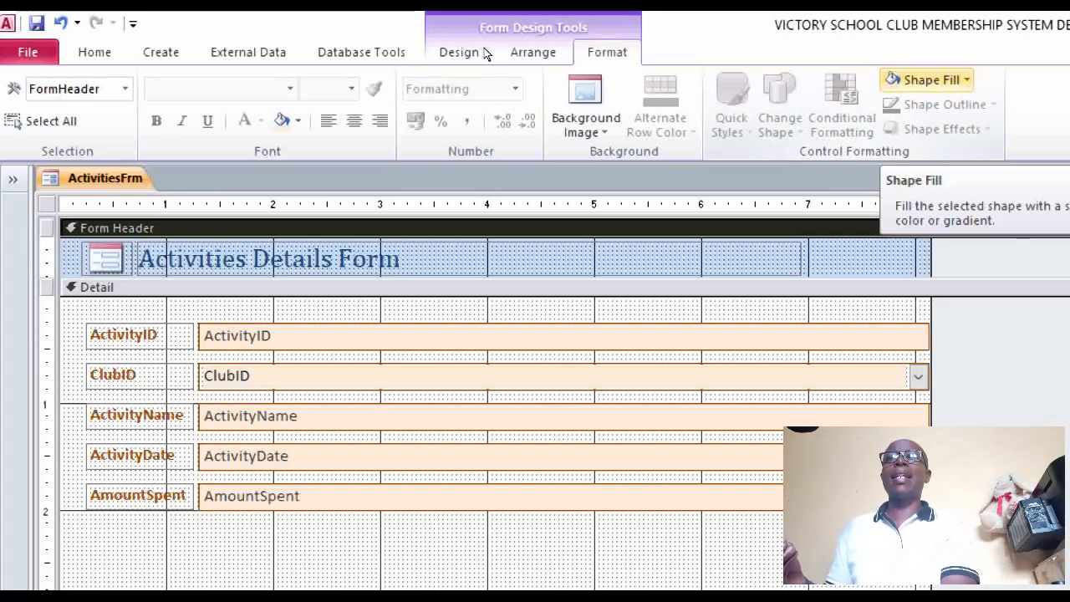
{"action": "left_click", "coordinate": [931, 81]}
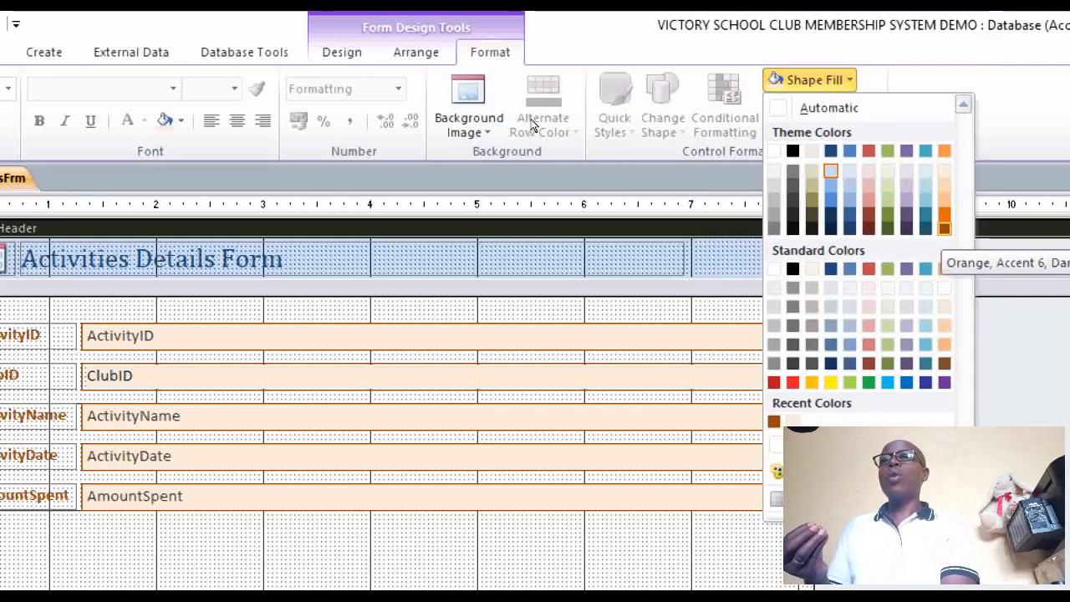
{"action": "left_click", "coordinate": [943, 227]}
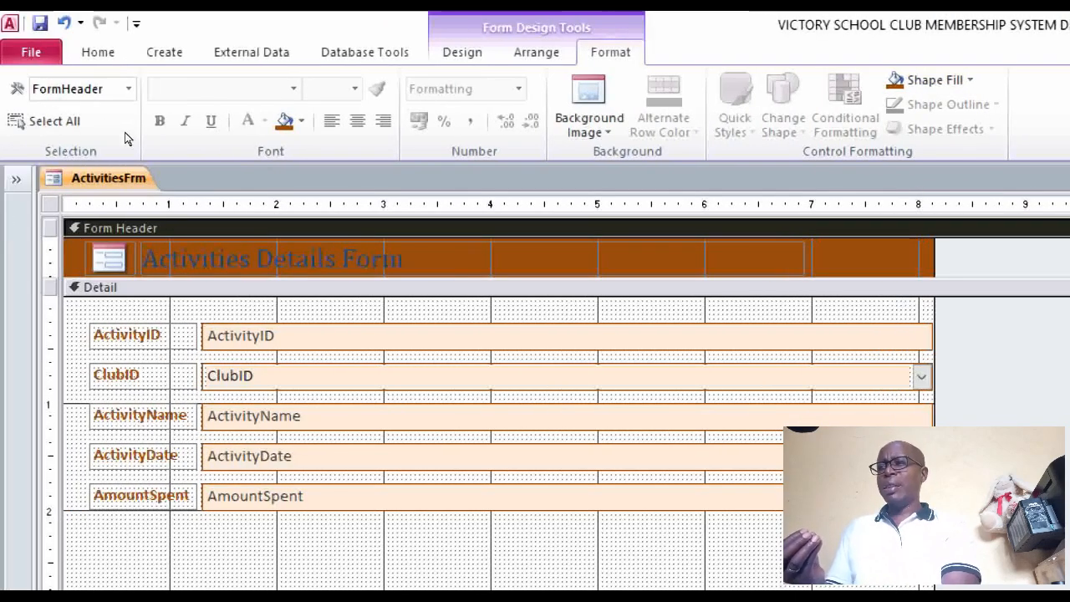
- Change the font colour of the title "Activities Details Form" to yellow
{"action": "key", "text": "Tab"}
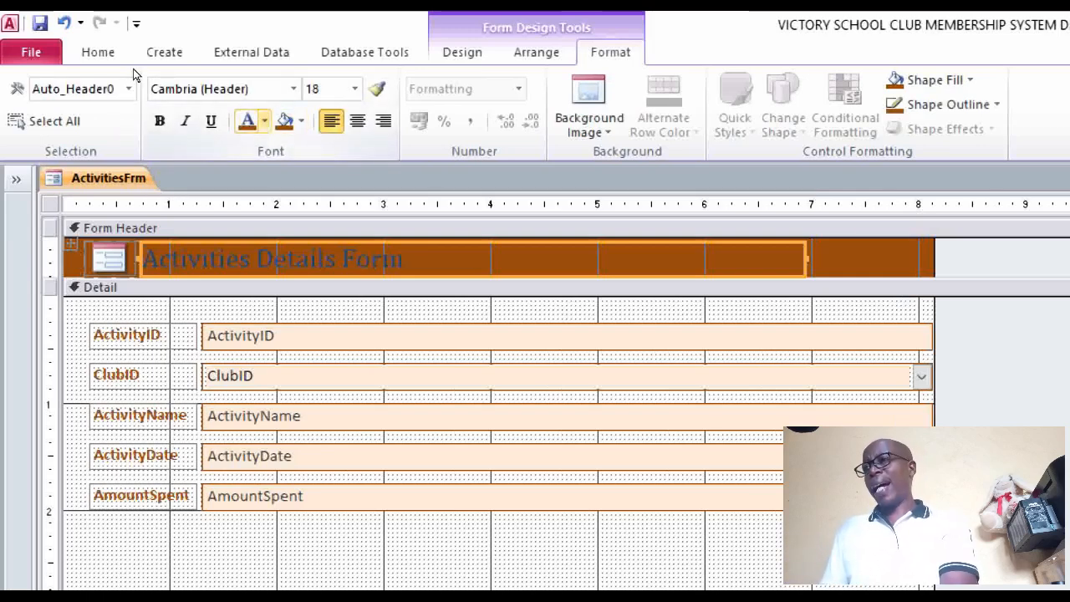
{"action": "left_click", "coordinate": [264, 122]}
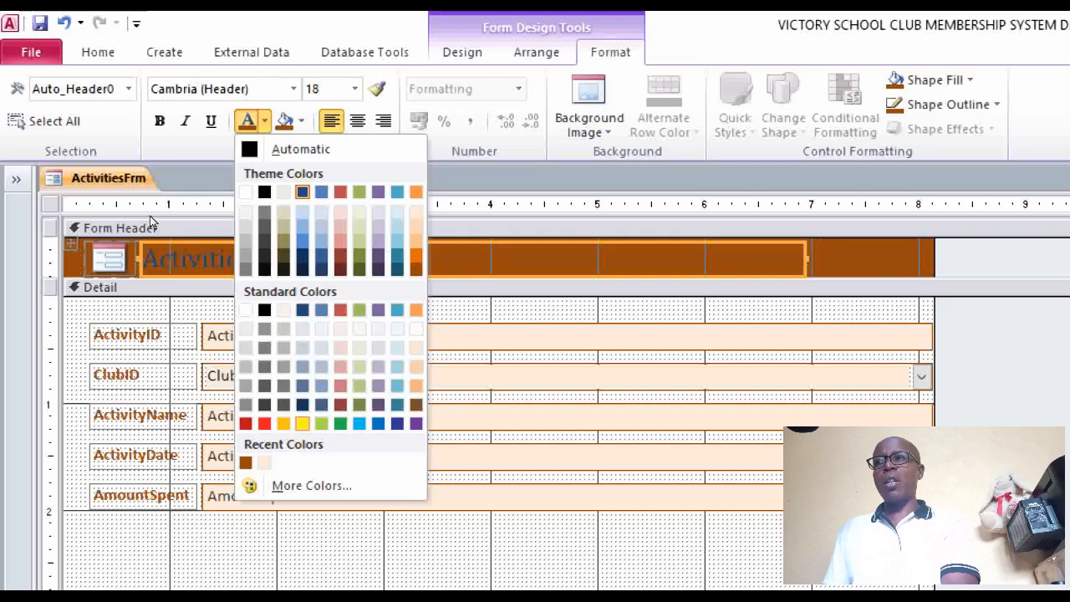
{"action": "left_click", "coordinate": [303, 423]}
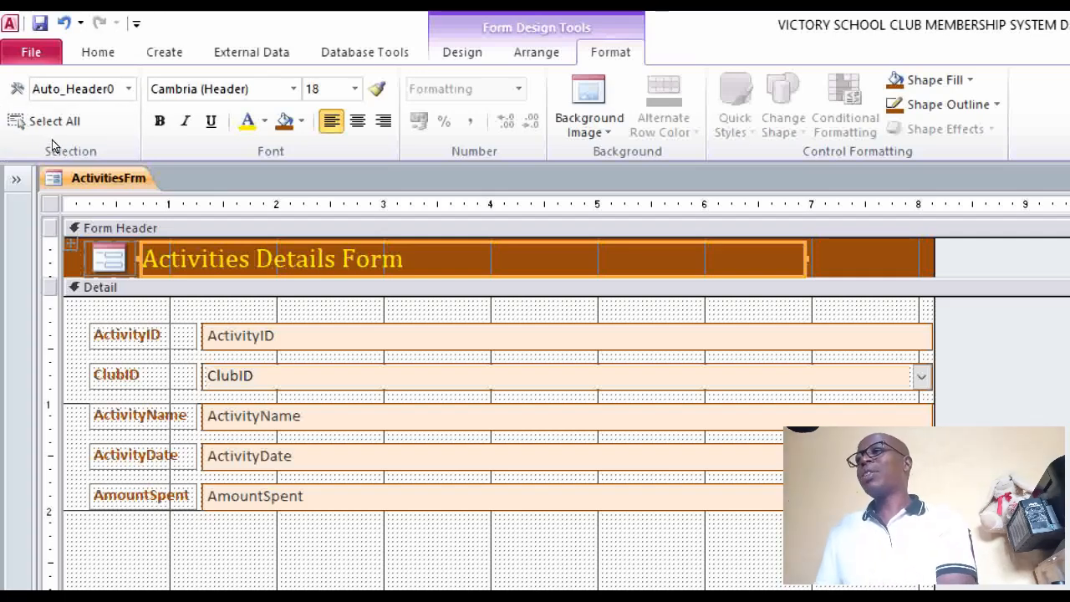
- Browse for the header logo's picture in the VSCMS > RESOURCES > ICONS folder on DATAHOME (D:)
{"action": "key", "text": "Tab"}
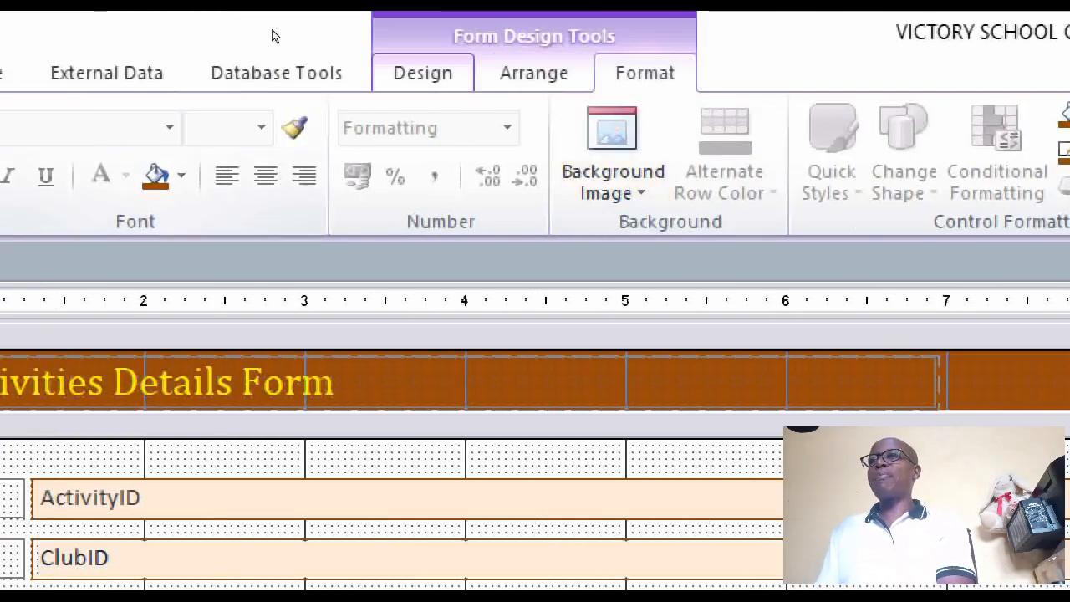
{"action": "left_click", "coordinate": [422, 73]}
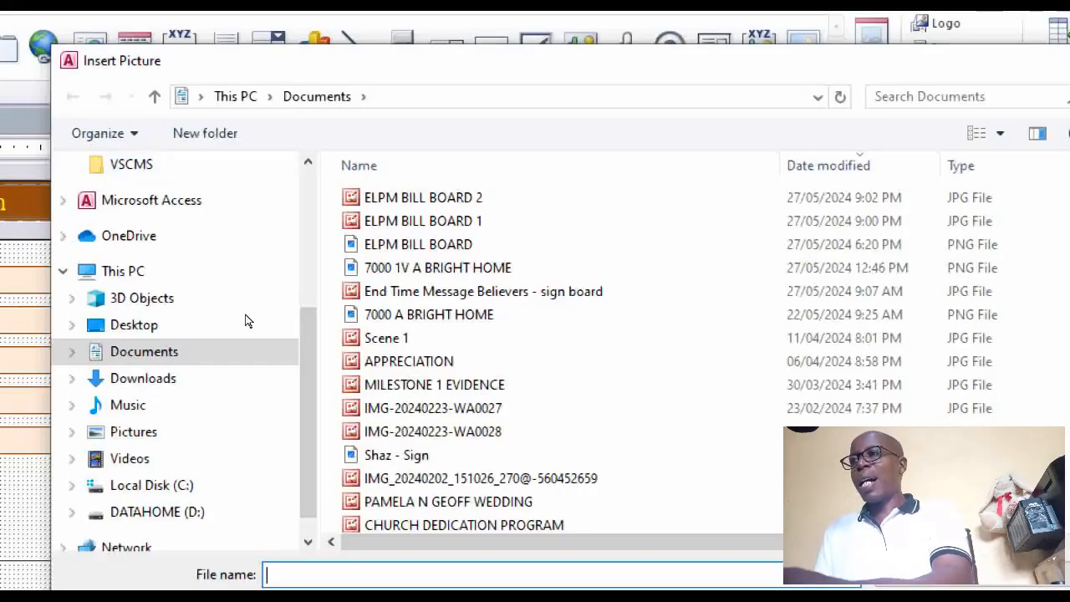
{"action": "left_click", "coordinate": [157, 502]}
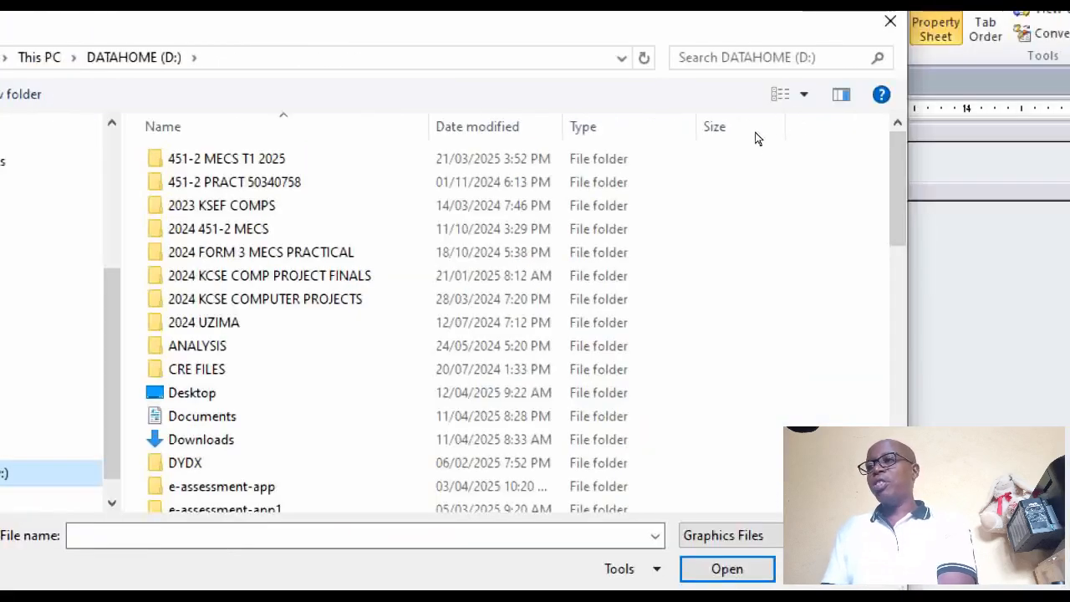
{"action": "scroll", "coordinate": [744, 153], "scroll_direction": "down", "scroll_amount": 4}
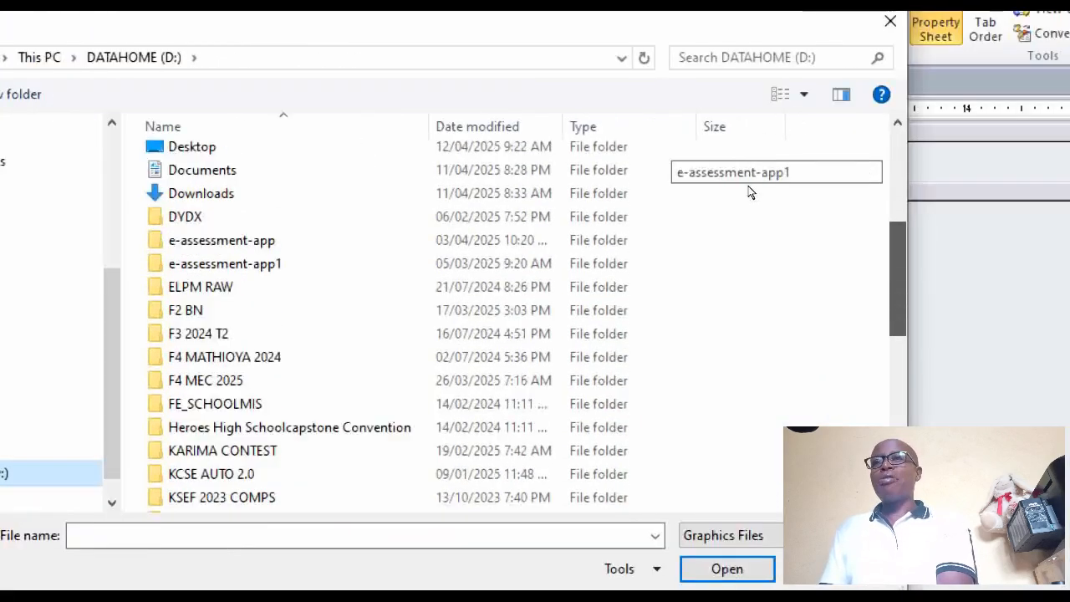
{"action": "scroll", "coordinate": [750, 192], "scroll_direction": "down", "scroll_amount": 3}
{"action": "scroll", "coordinate": [750, 205], "scroll_direction": "down", "scroll_amount": 4}
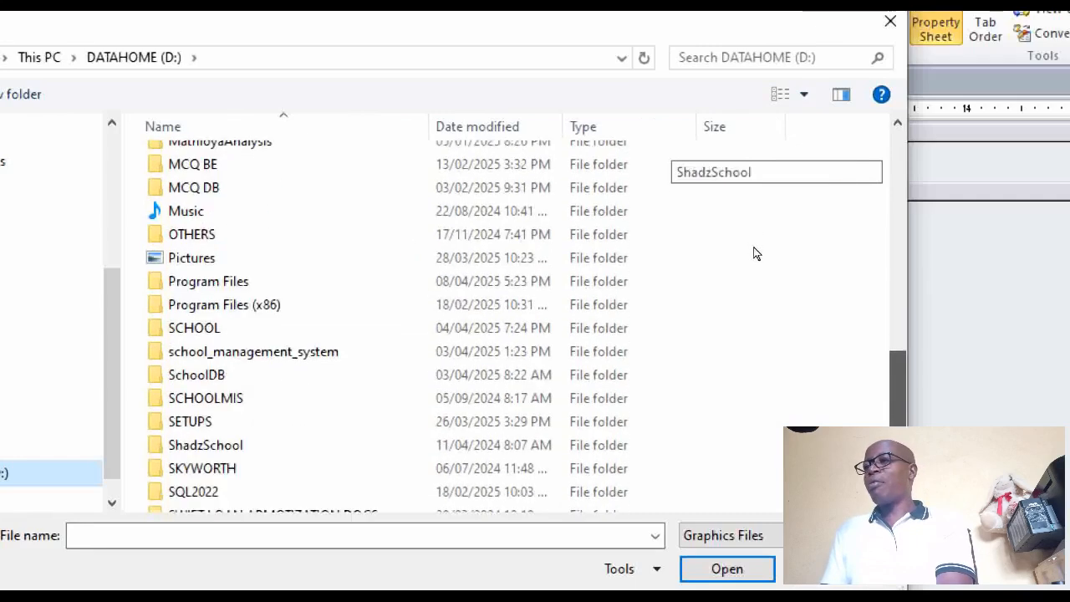
{"action": "scroll", "coordinate": [755, 253], "scroll_direction": "down", "scroll_amount": 2}
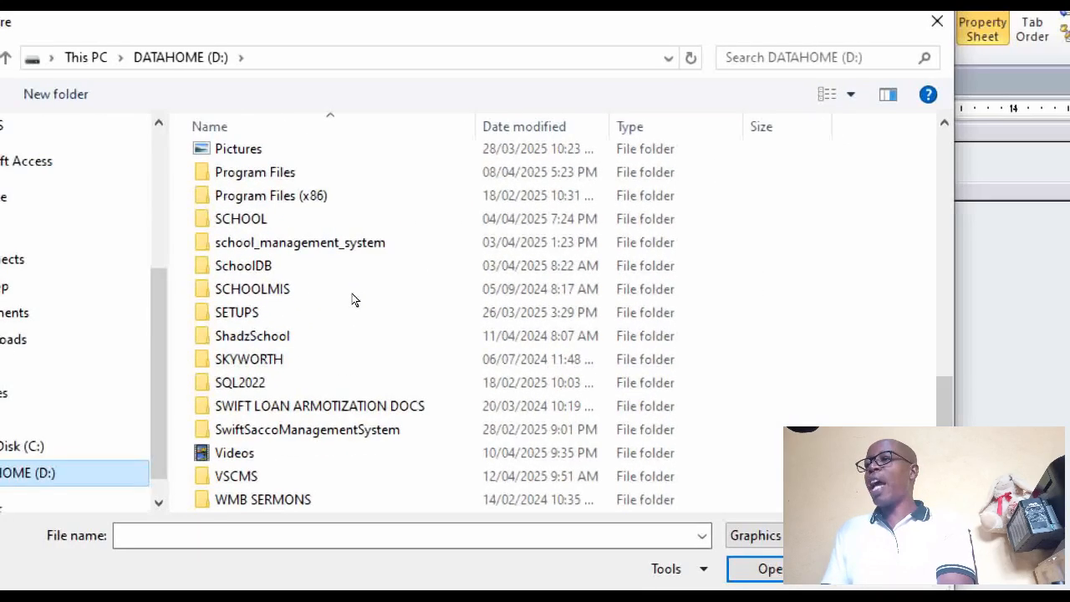
{"action": "left_click", "coordinate": [251, 476]}
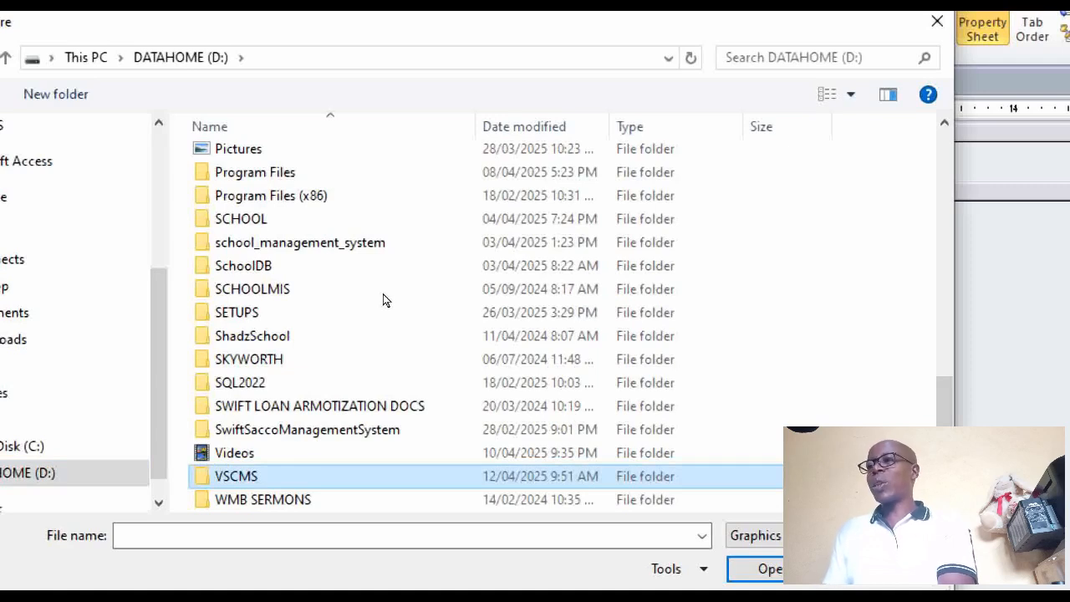
{"action": "key", "text": "Return"}
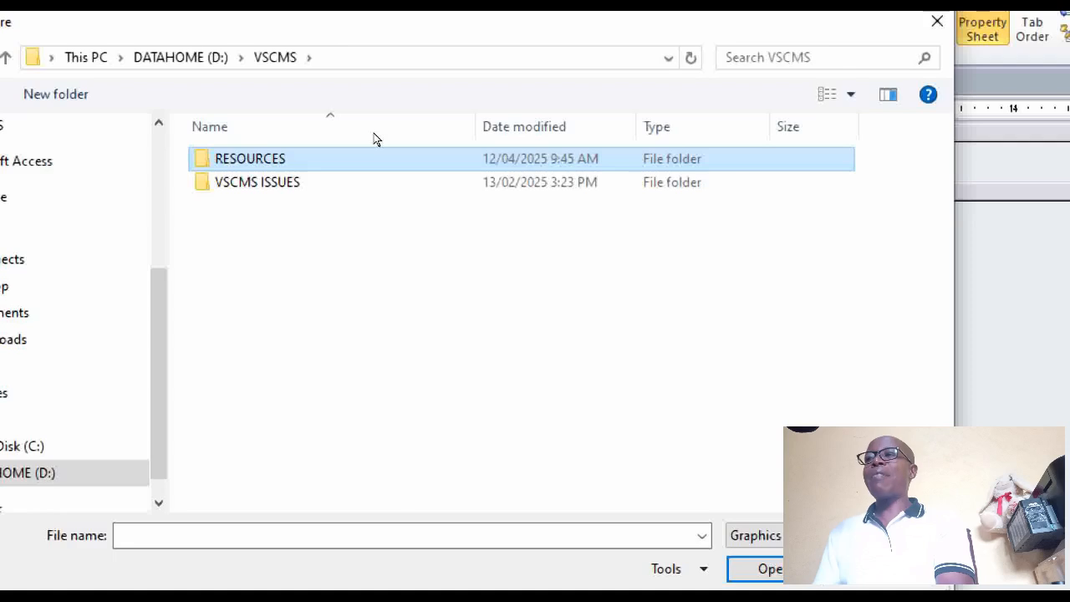
{"action": "key", "text": "Return"}
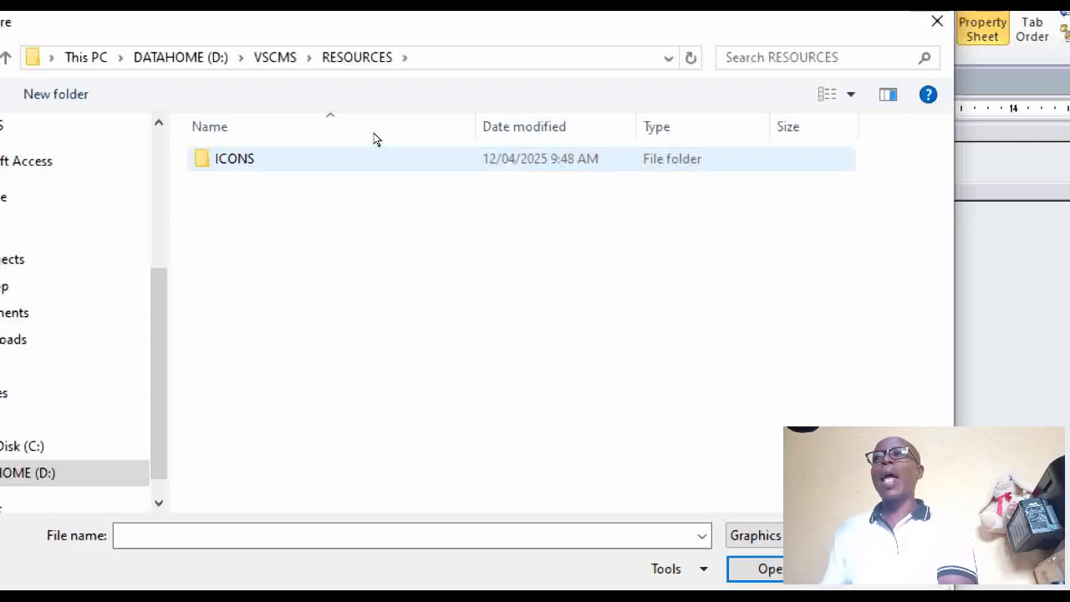
{"action": "left_click", "coordinate": [374, 148]}
{"action": "key", "text": "Return"}
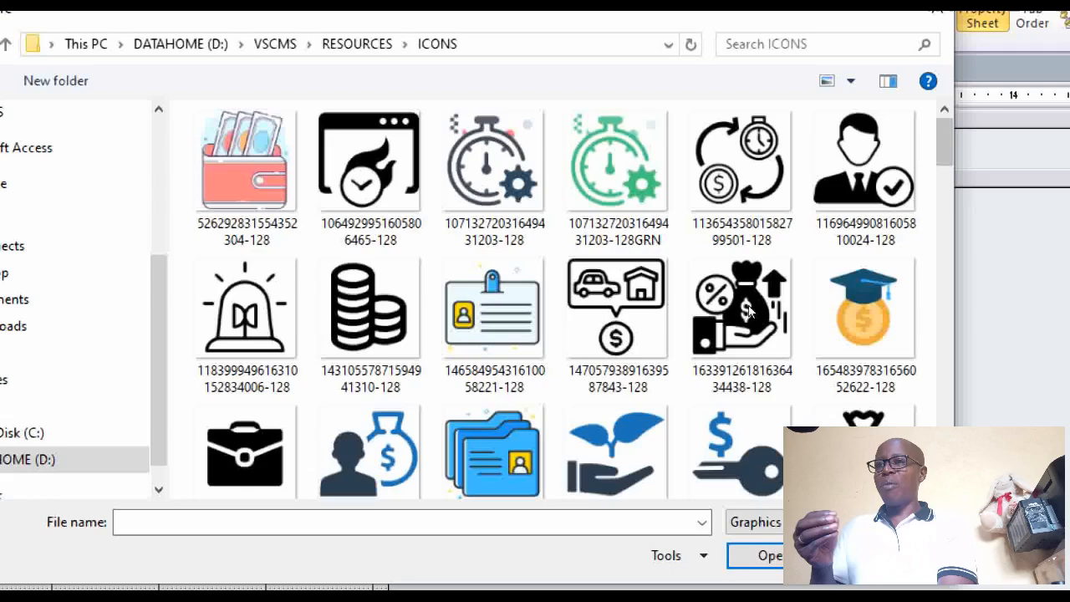
{"action": "scroll", "coordinate": [750, 311], "scroll_direction": "down", "scroll_amount": 1}
{"action": "scroll", "coordinate": [750, 311], "scroll_direction": "down", "scroll_amount": 3}
{"action": "scroll", "coordinate": [752, 308], "scroll_direction": "down", "scroll_amount": 3}
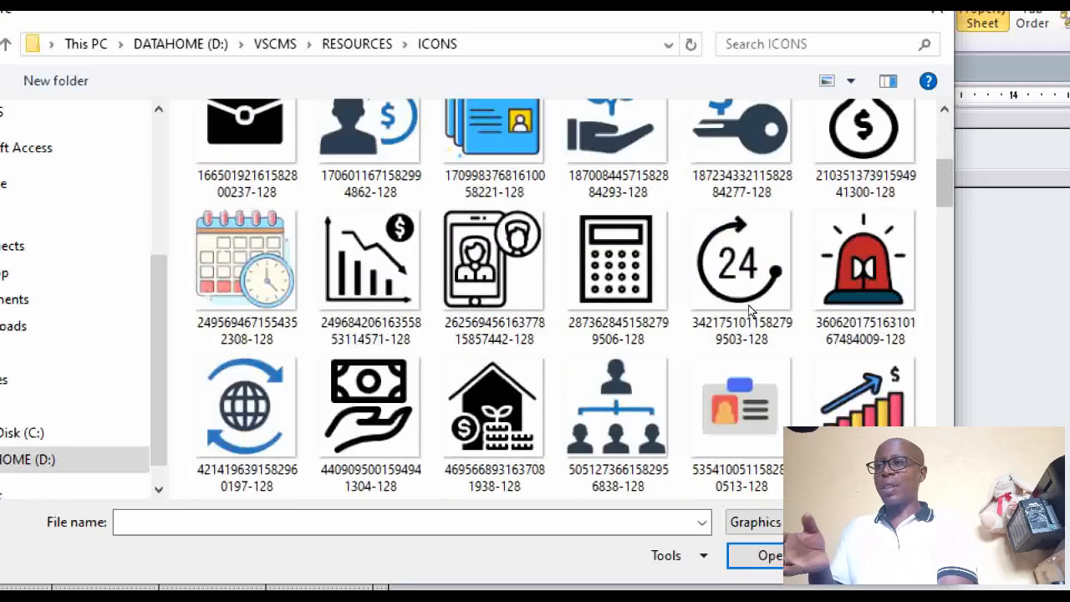
{"action": "left_click", "coordinate": [585, 130]}
{"action": "scroll", "coordinate": [745, 140], "scroll_direction": "up", "scroll_amount": 2}
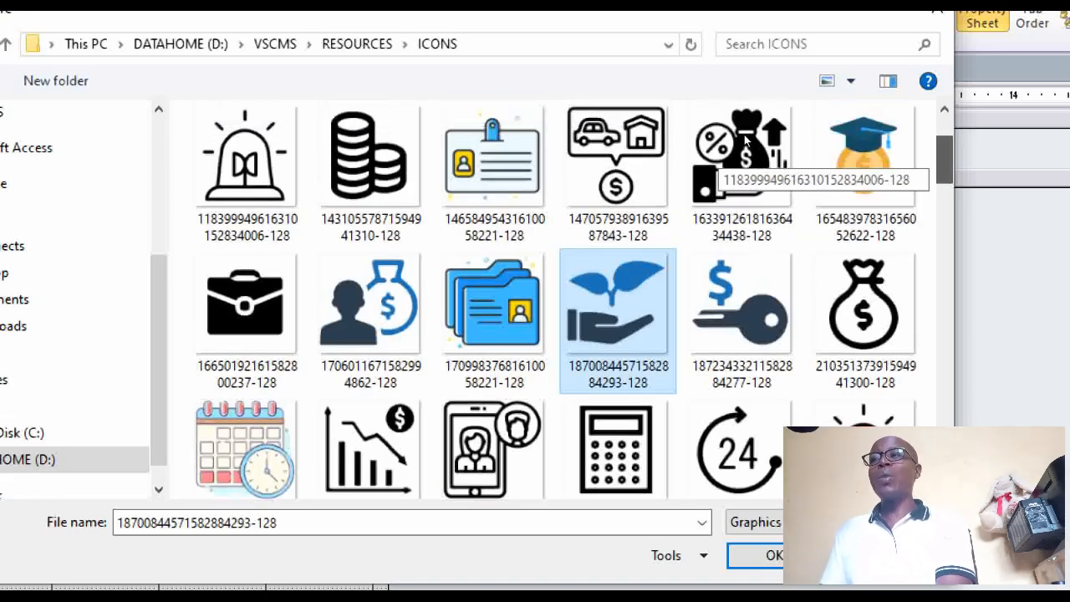
{"action": "double_click", "coordinate": [655, 340]}
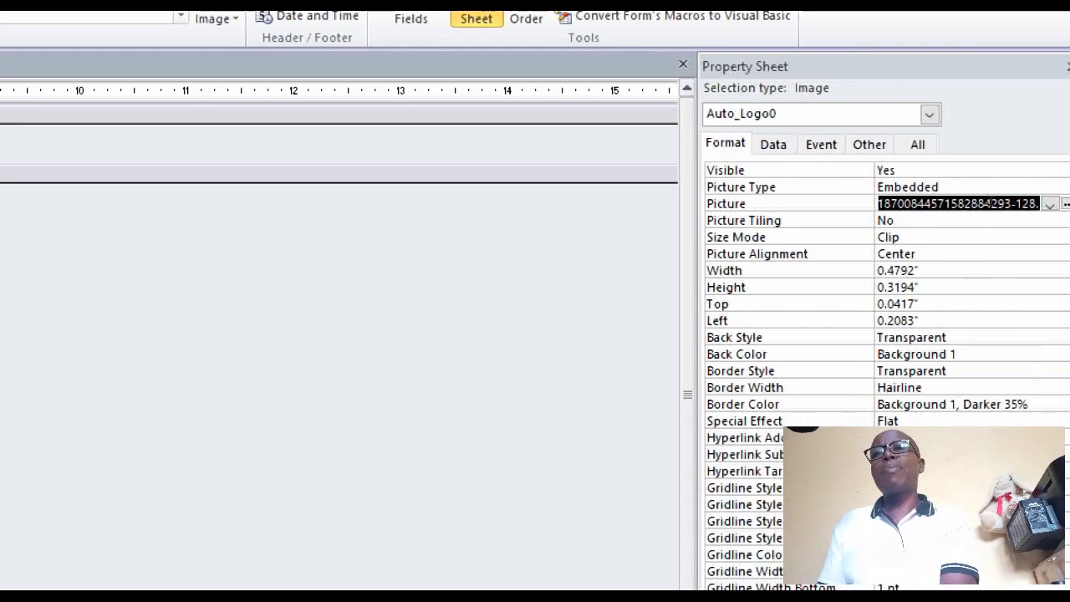
- Set the logo's Size Mode to Stretch and make the header row with the logo and title slightly taller
{"action": "left_click", "coordinate": [978, 236]}
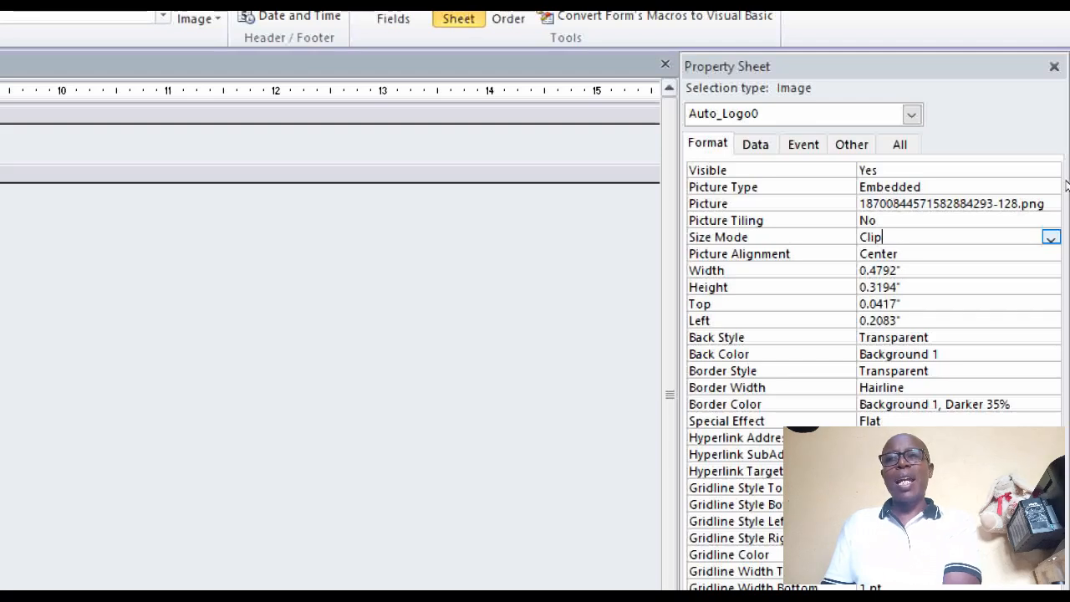
{"action": "left_click", "coordinate": [1051, 238]}
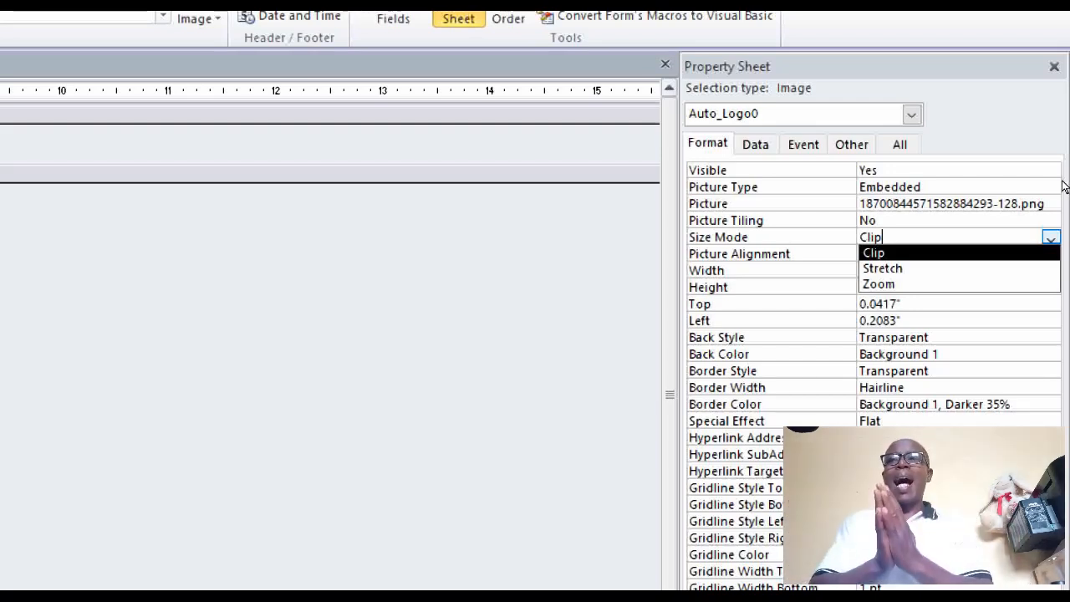
{"action": "key", "text": "Down"}
{"action": "key", "text": "Return"}
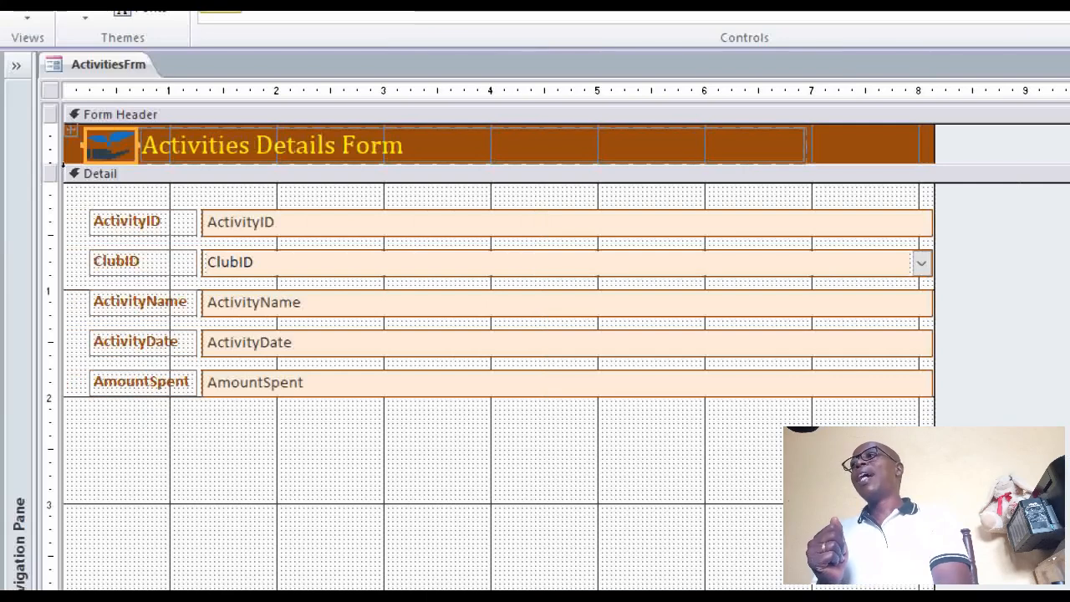
{"action": "left_click", "coordinate": [52, 145]}
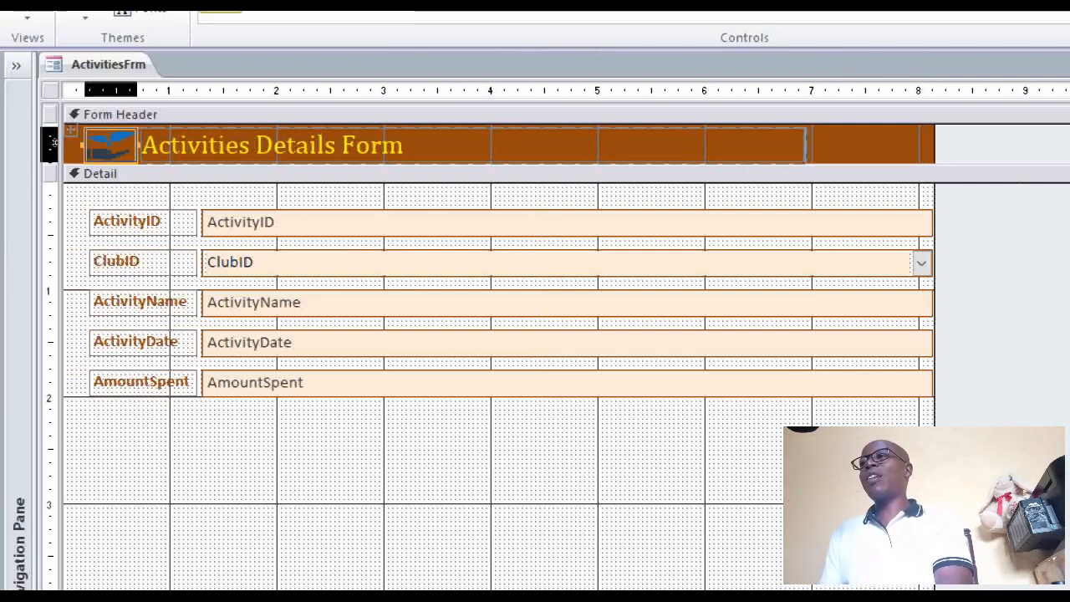
{"action": "left_click_drag", "start_coordinate": [54, 147], "coordinate": [54, 146]}
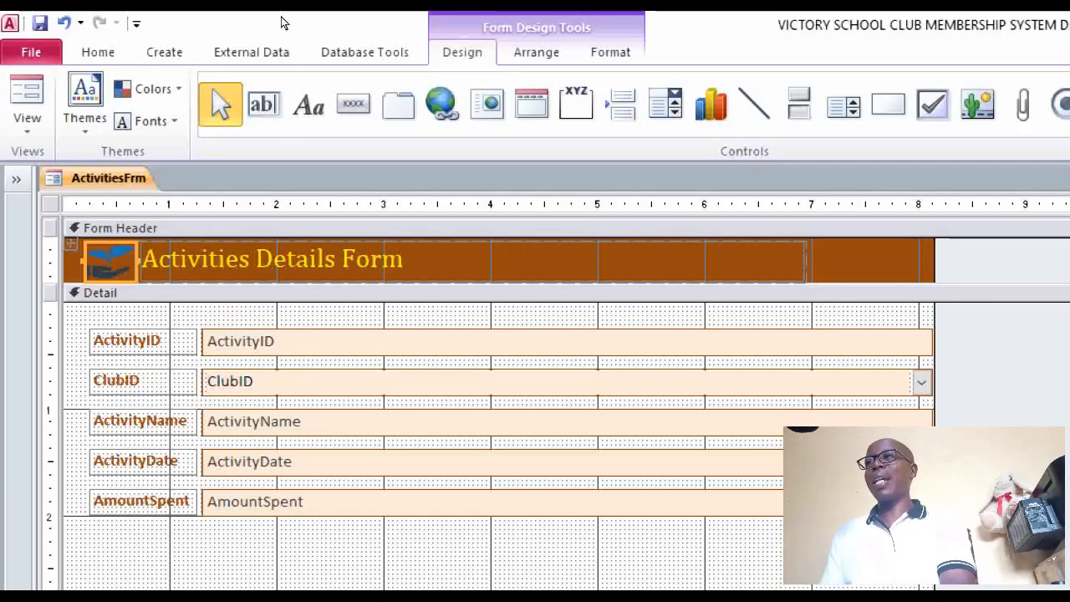
- Set the logo's shape fill to the lightest Orange, Accent 6 theme colour
{"action": "left_click", "coordinate": [611, 52]}
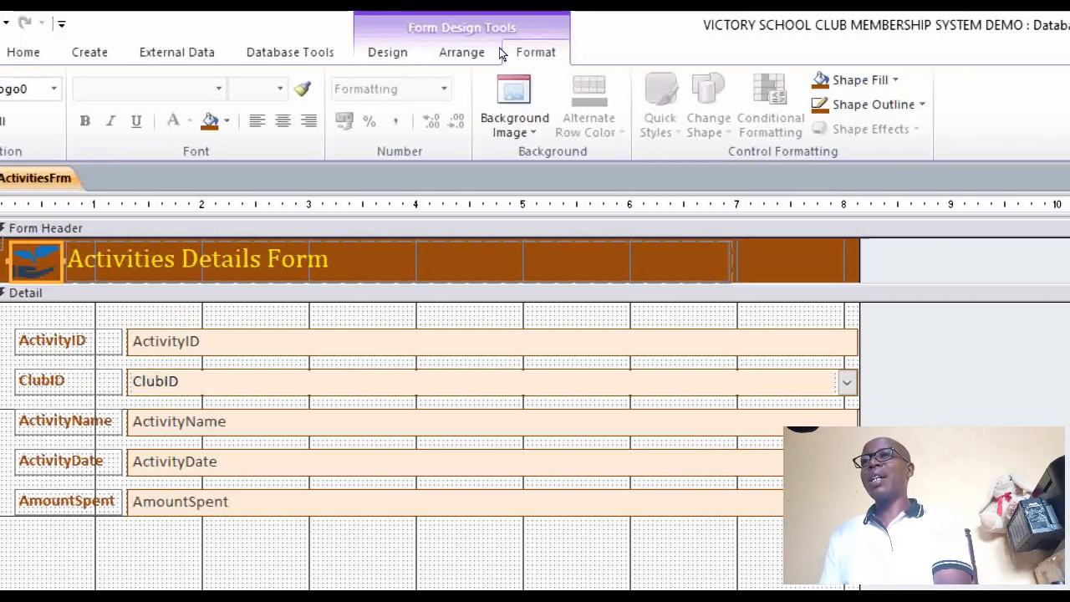
{"action": "left_click", "coordinate": [865, 80]}
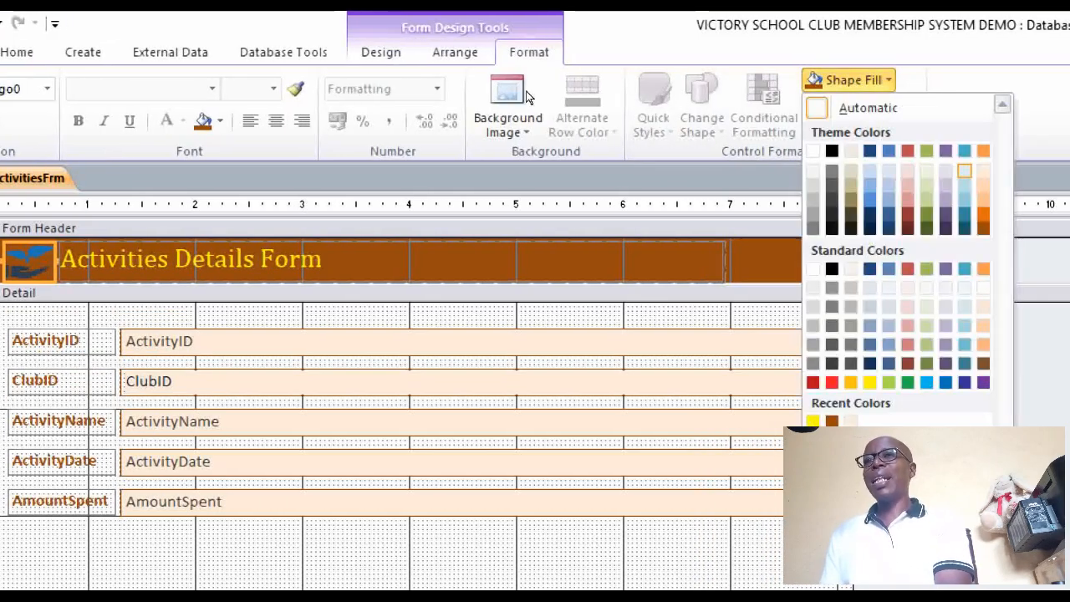
{"action": "left_click", "coordinate": [983, 170]}
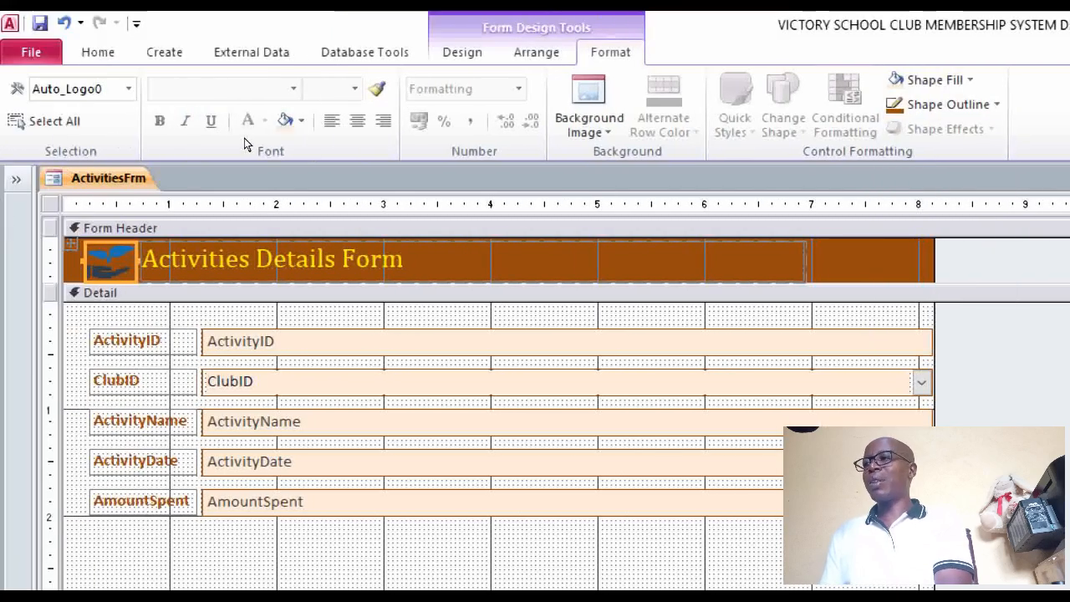
{"action": "key", "text": "Tab"}
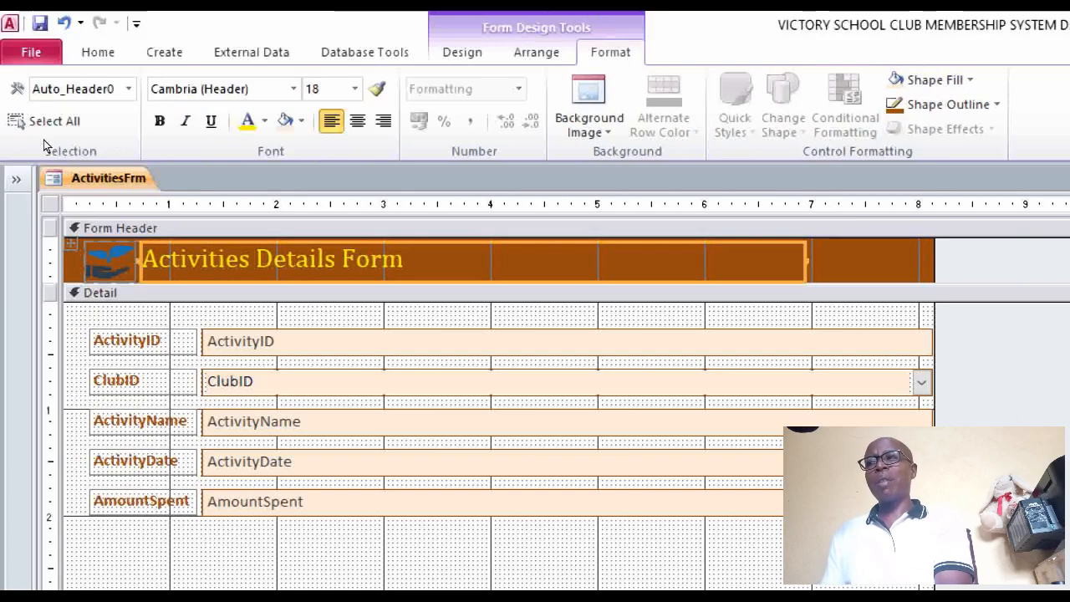
{"action": "key", "text": "shift+Tab"}
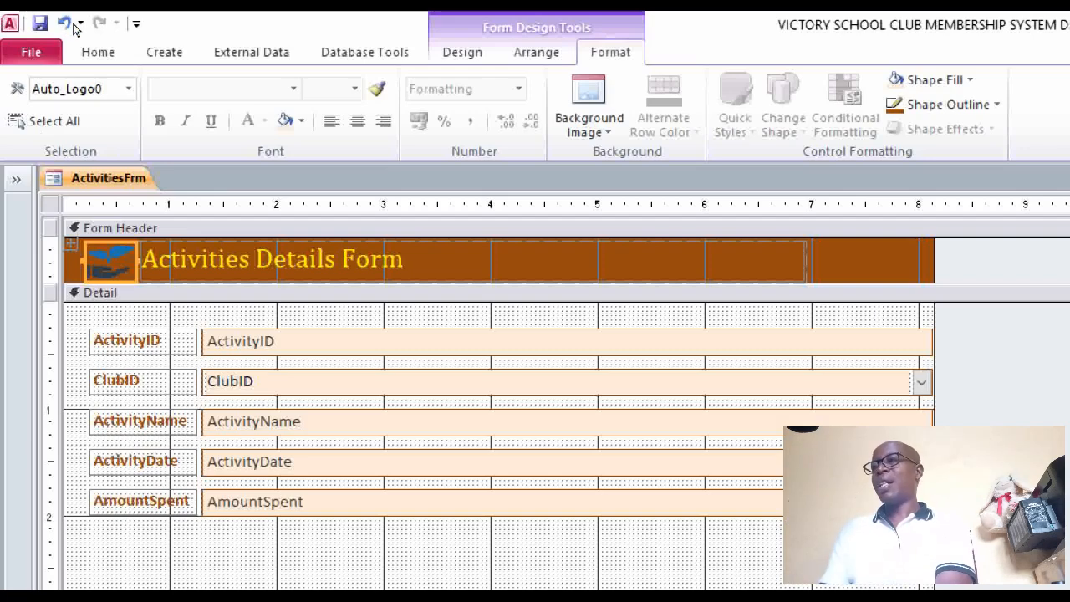
- Preview the form with its new logo in Form View and return to Design View
{"action": "left_click", "coordinate": [98, 52]}
{"action": "left_click", "coordinate": [27, 101]}
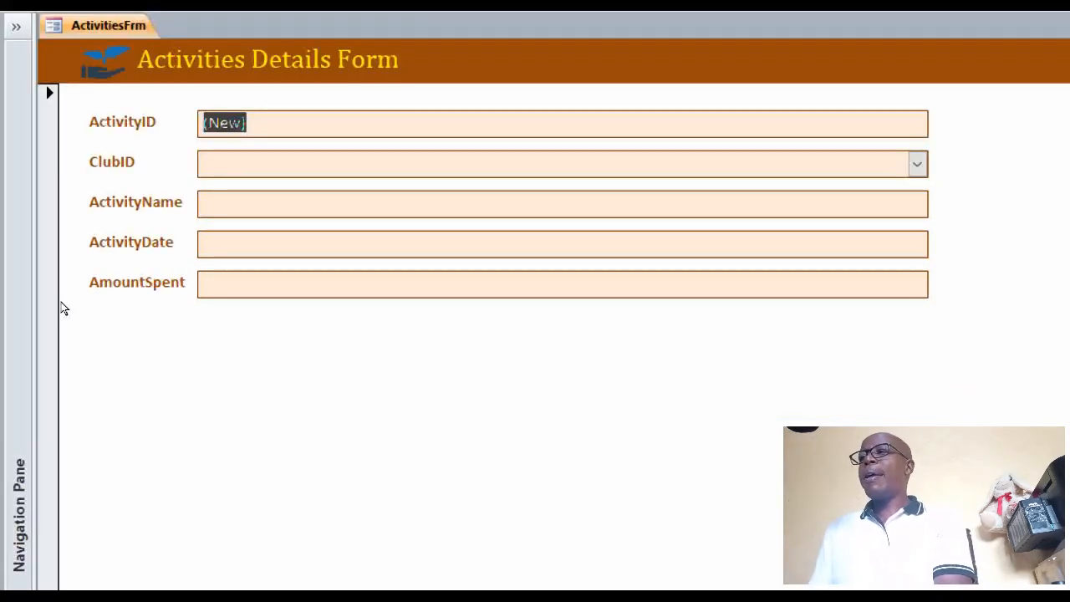
{"action": "right_click", "coordinate": [61, 302]}
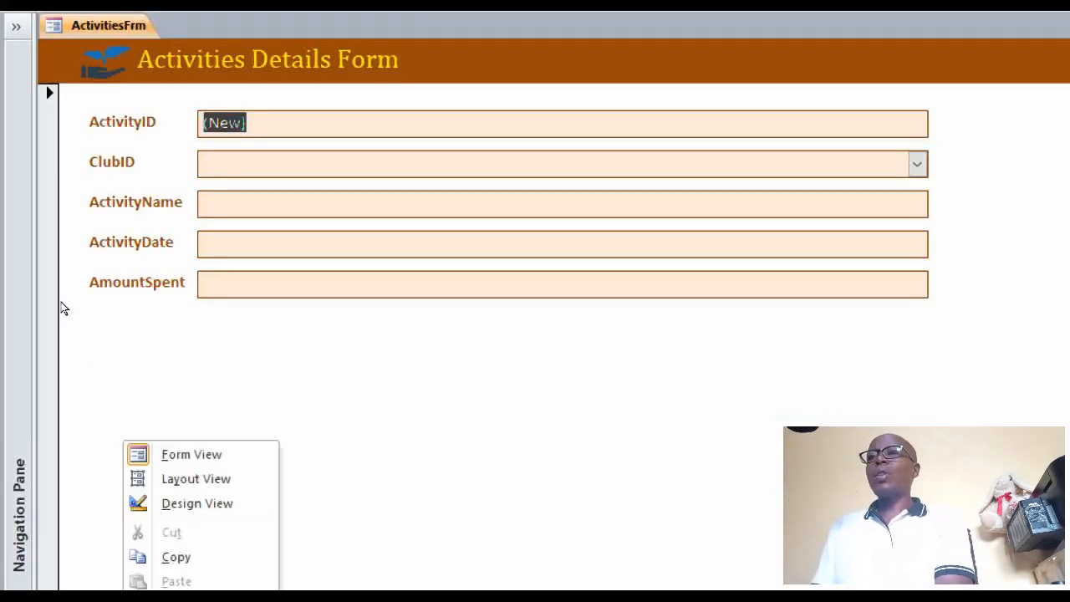
{"action": "left_click", "coordinate": [167, 503]}
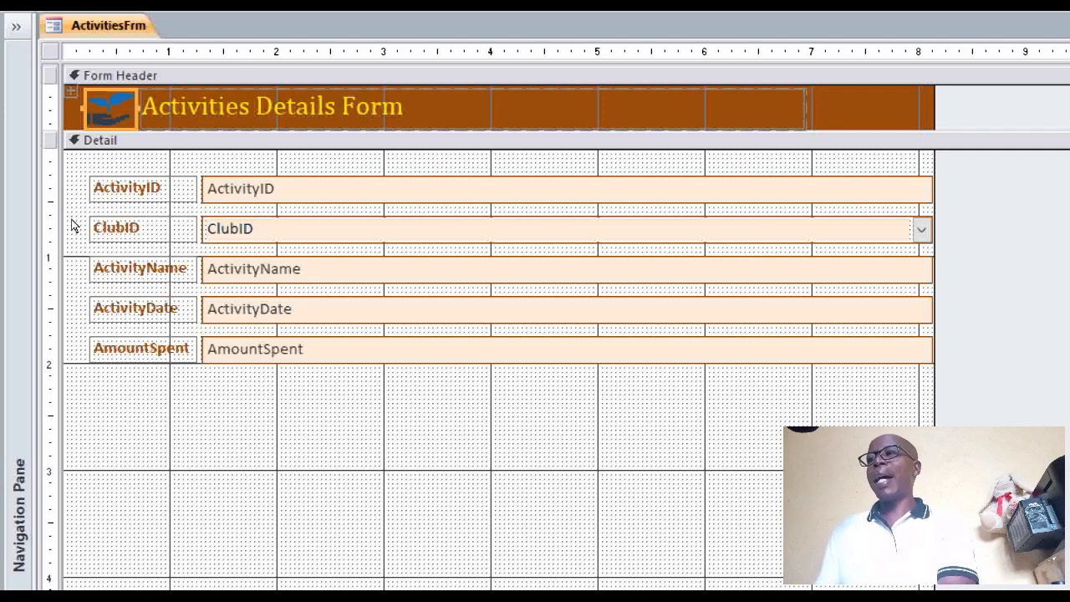
- Add a space between the words of three field labels so they read "Activity Name", "Activity Date" and "Amount Spent"
{"action": "left_click", "coordinate": [102, 269]}
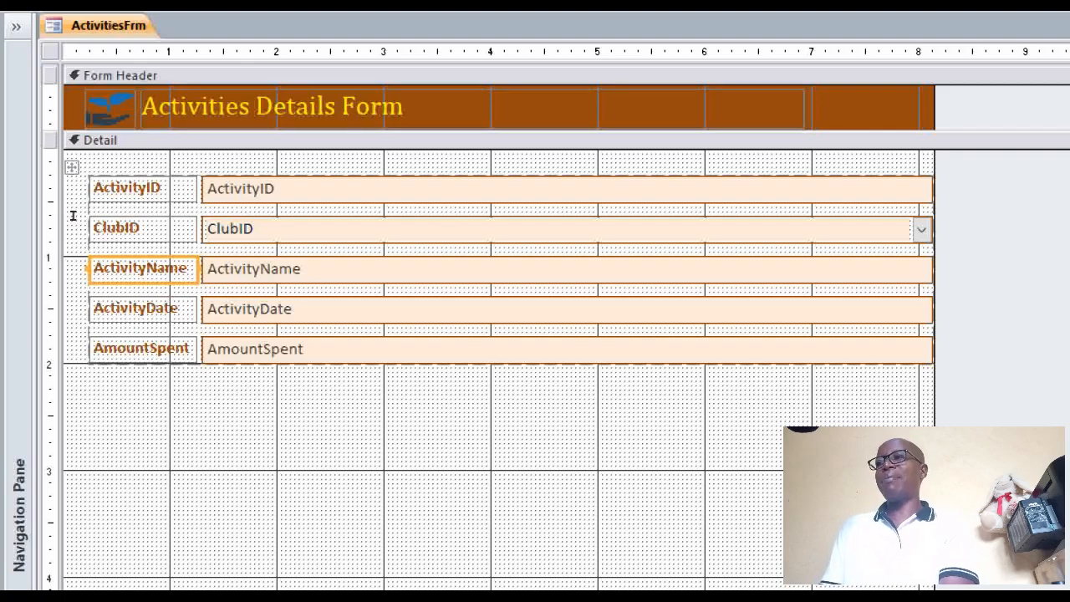
{"action": "left_click", "coordinate": [144, 268]}
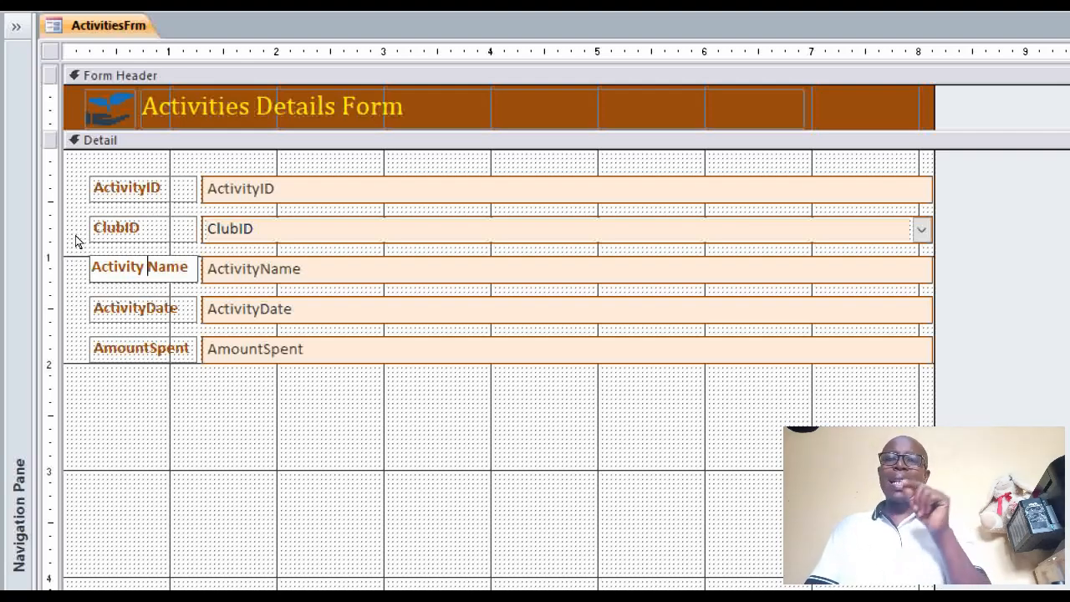
{"action": "key", "text": "Return"}
{"action": "key", "text": "Down"}
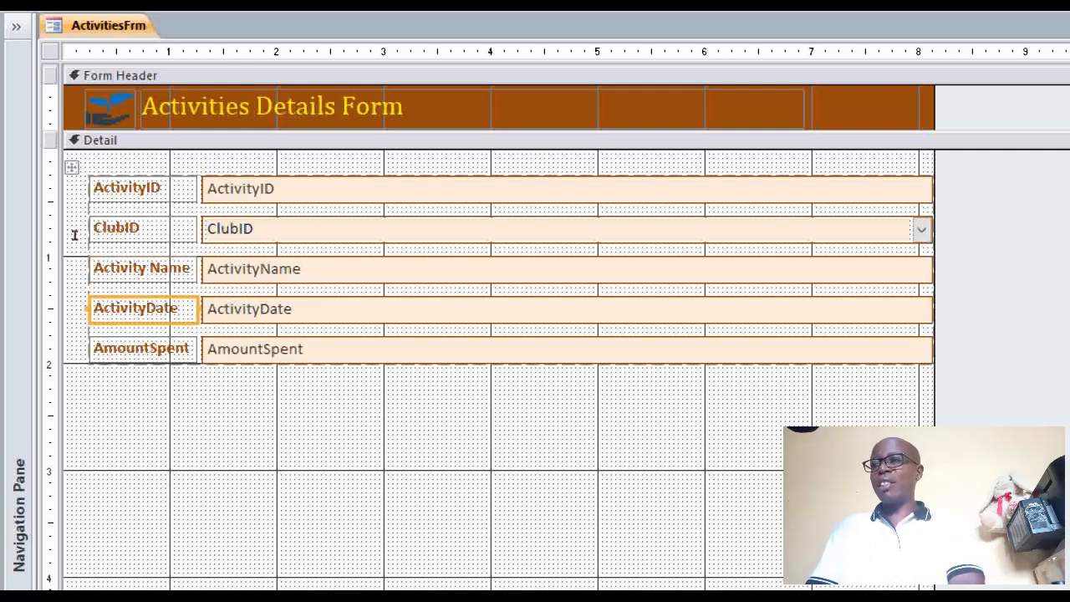
{"action": "left_click", "coordinate": [156, 307]}
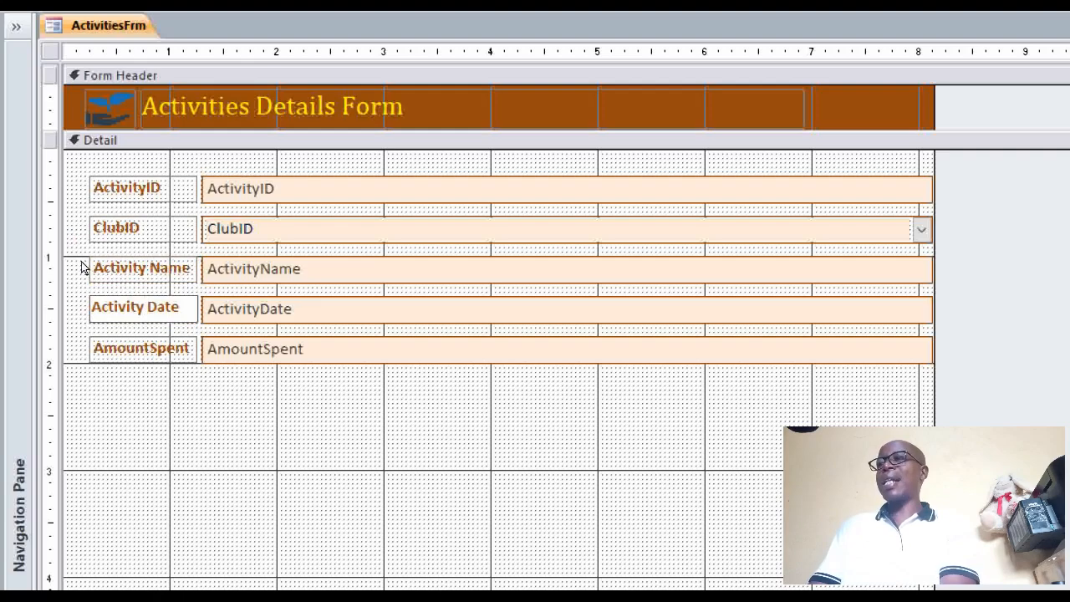
{"action": "key", "text": "Return"}
{"action": "key", "text": "Down"}
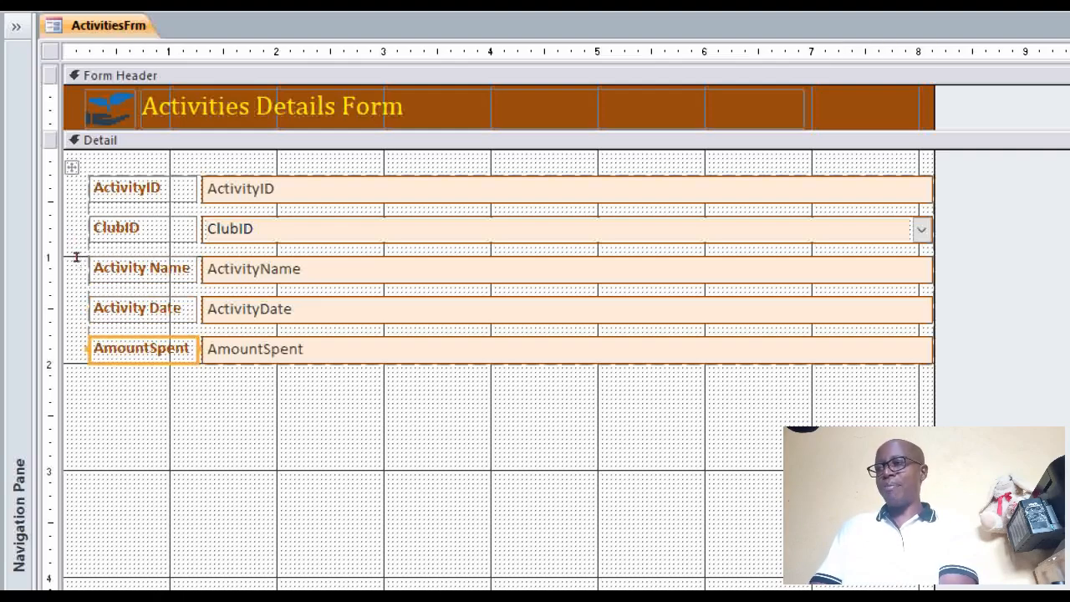
{"action": "left_click", "coordinate": [147, 347]}
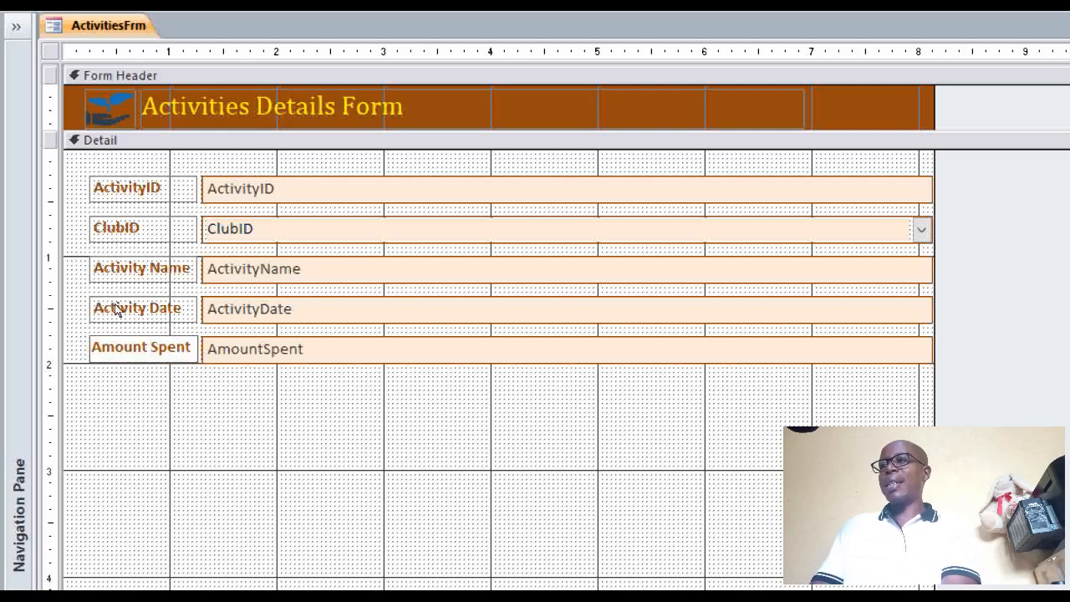
{"action": "key", "text": "Return"}
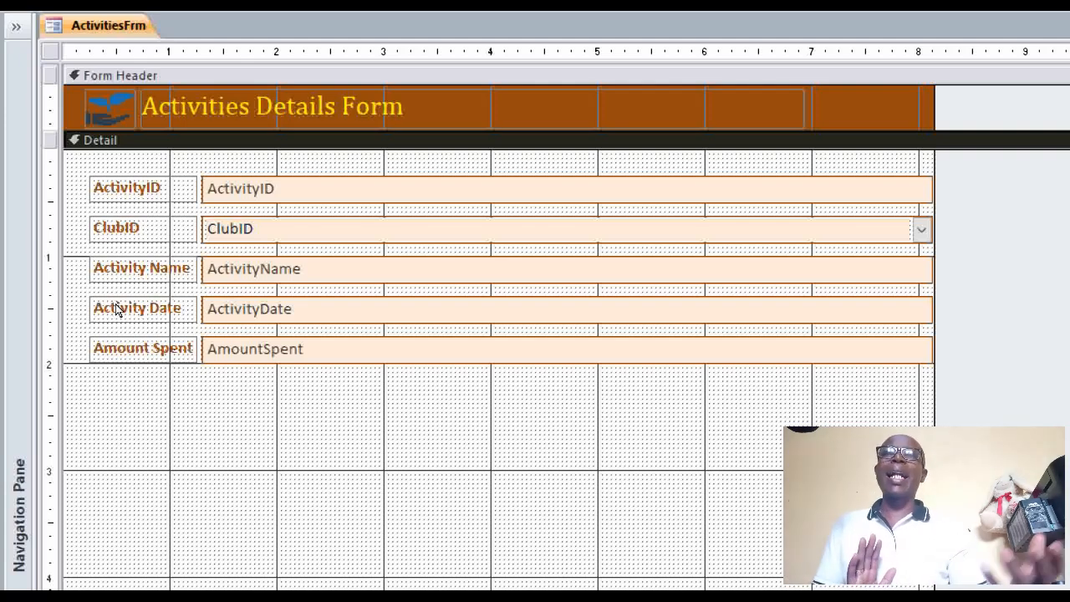
- Add a space in the ClubID field label so it reads "Club ID"
{"action": "left_click", "coordinate": [107, 227]}
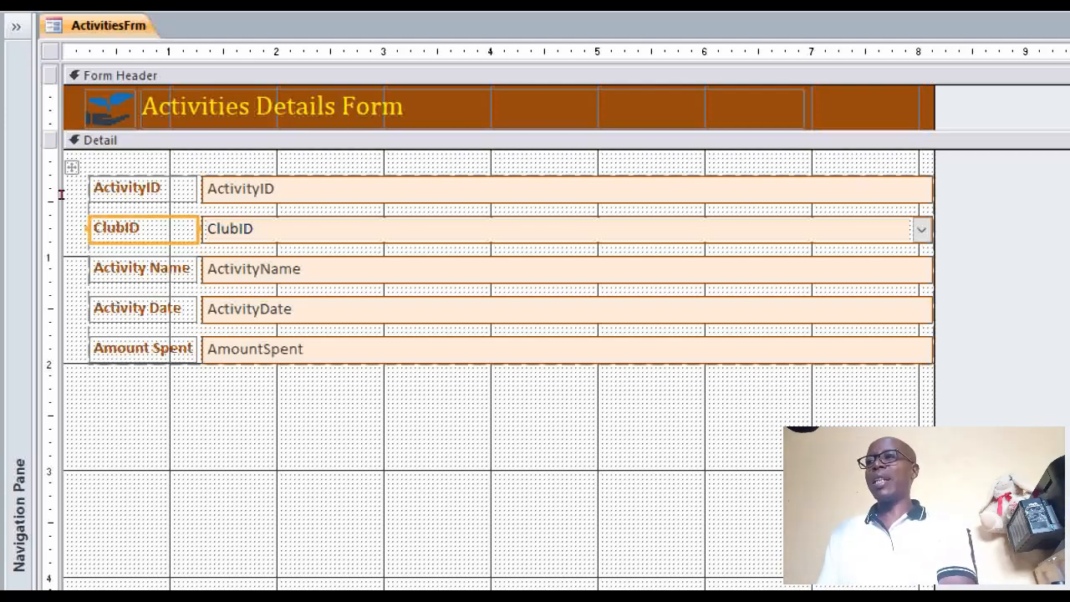
{"action": "left_click", "coordinate": [128, 227]}
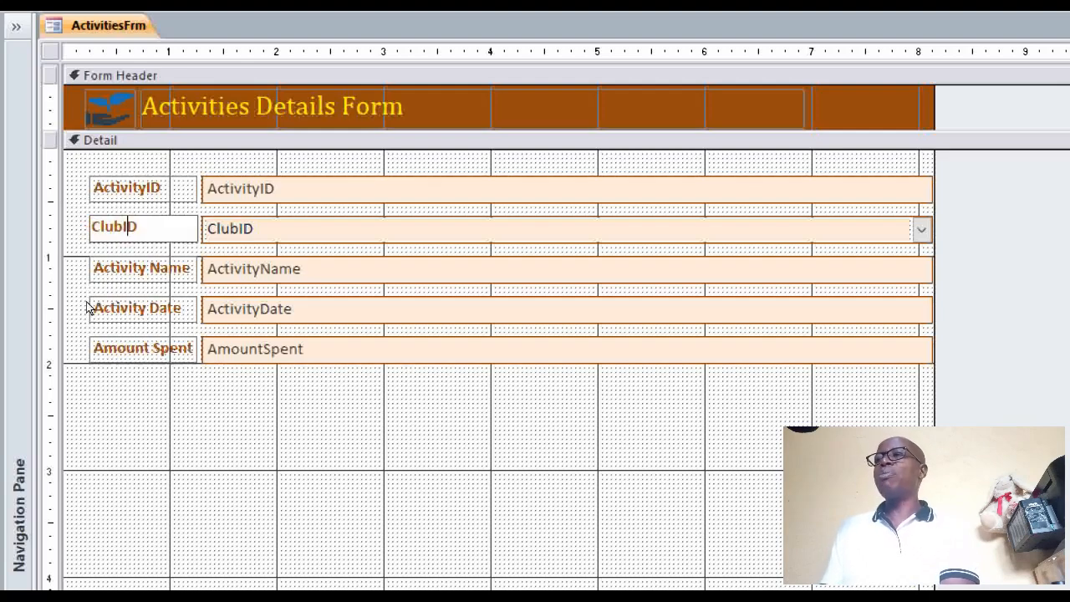
{"action": "left_click", "coordinate": [174, 322]}
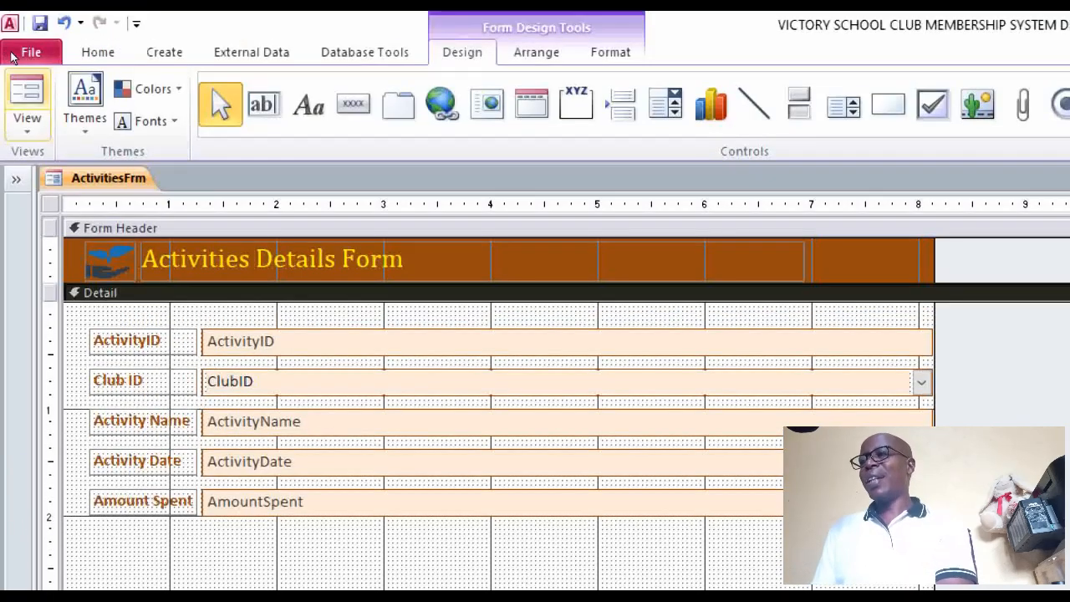
- Switch the form to Form View and choose Computer Science Club as the new record's Club ID
{"action": "left_click", "coordinate": [27, 93]}
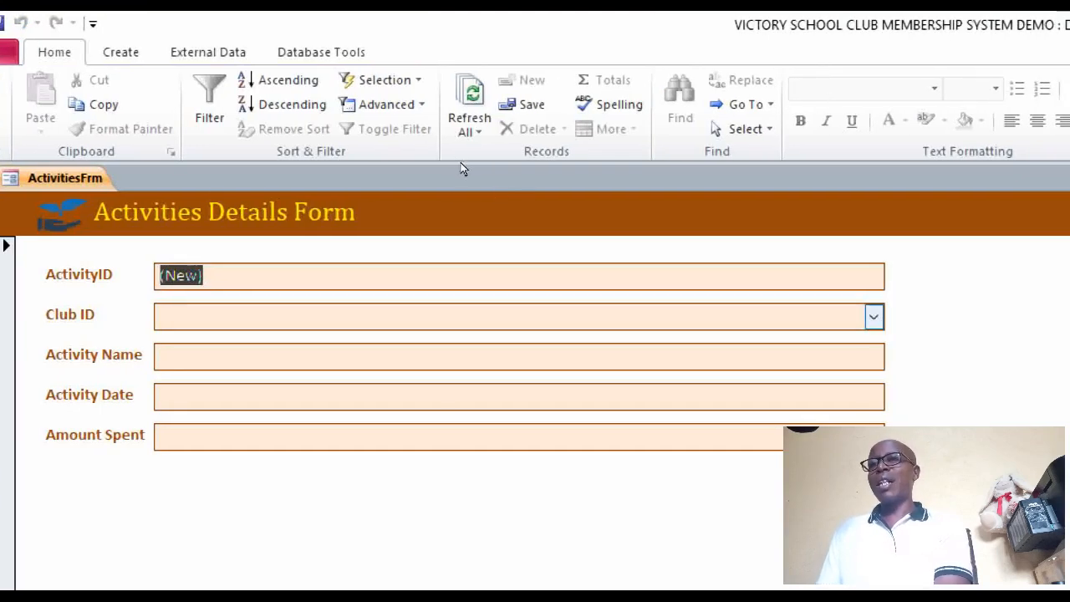
{"action": "key", "text": "Tab"}
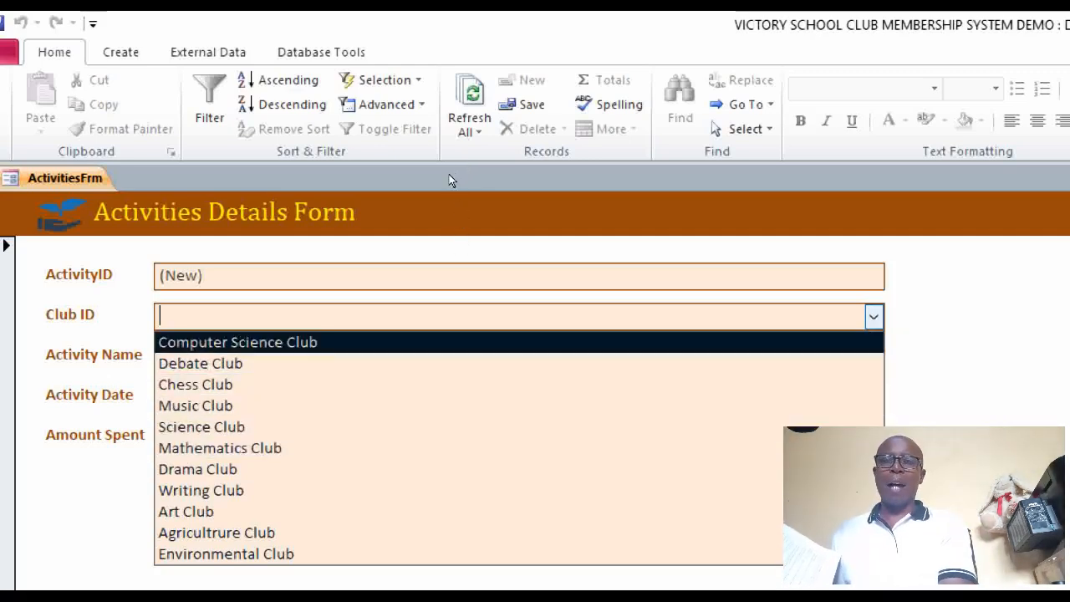
{"action": "key", "text": "Down"}
{"action": "key", "text": "Up"}
{"action": "key", "text": "Return"}
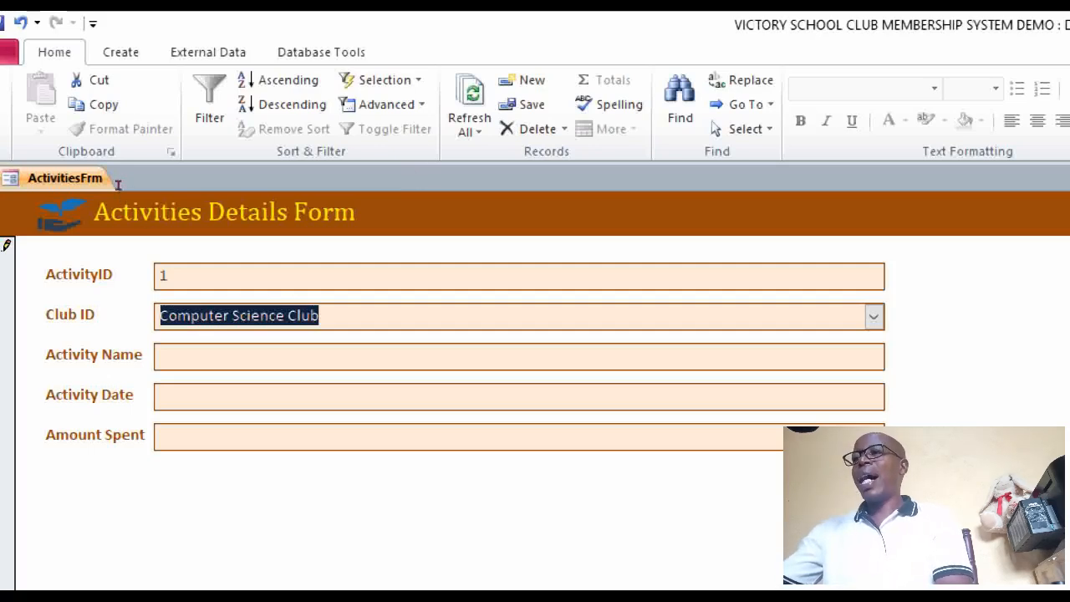
{"action": "key", "text": "Tab"}
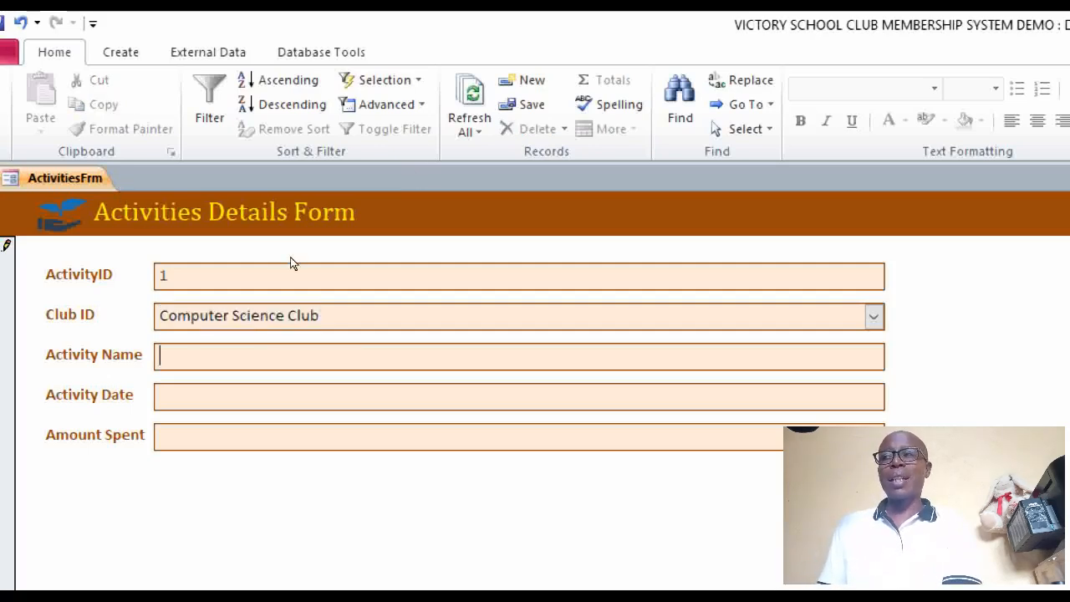
- Enter "Visiting Home for the Aged at" as the activity name
{"action": "type", "text": "V"}
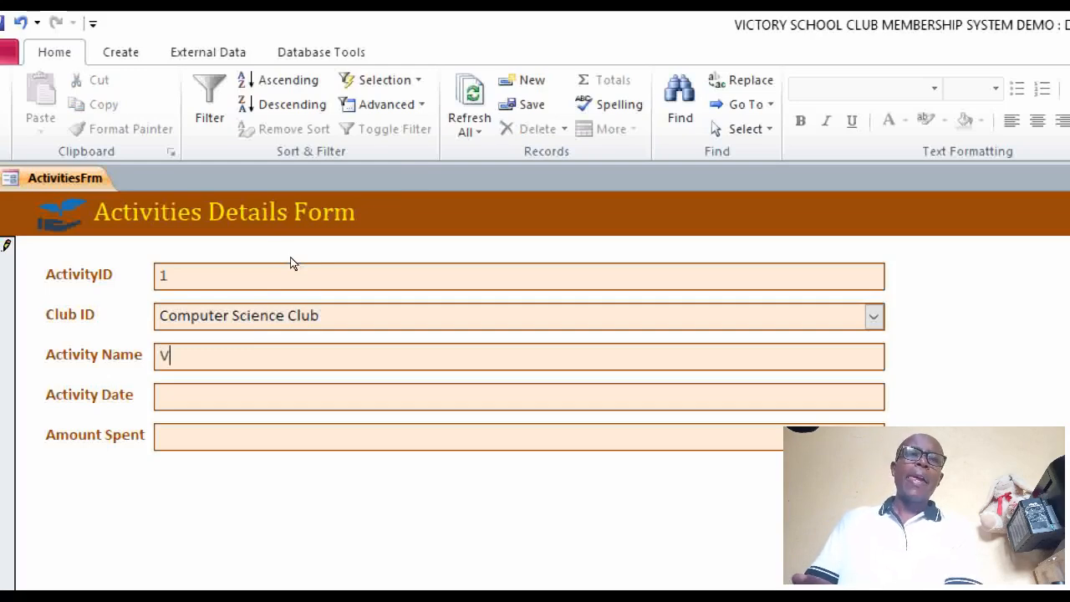
{"action": "type", "text": "isitin"}
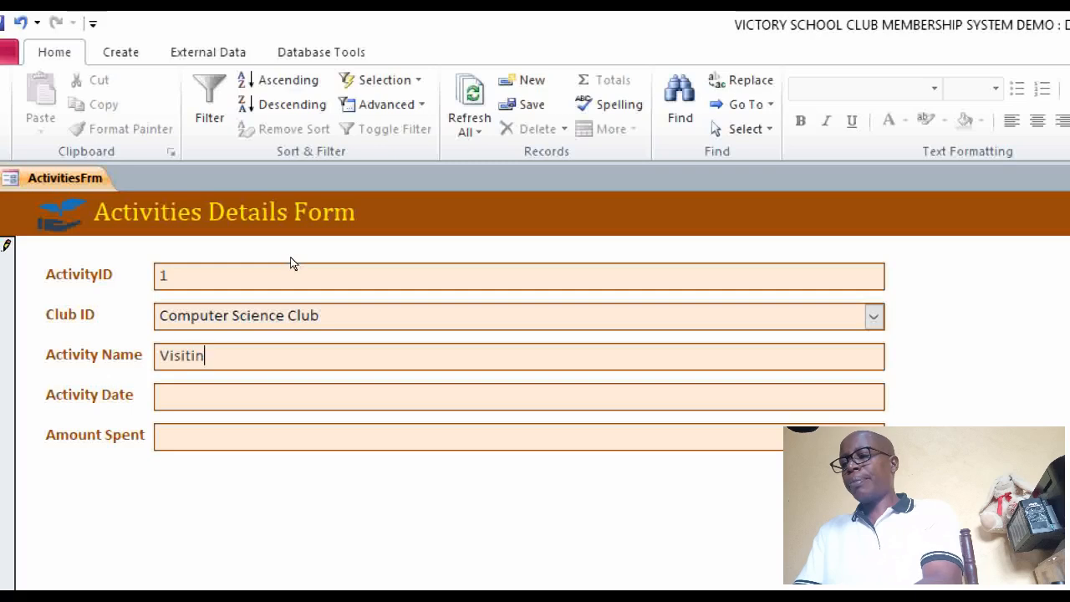
{"action": "type", "text": "g Ho"}
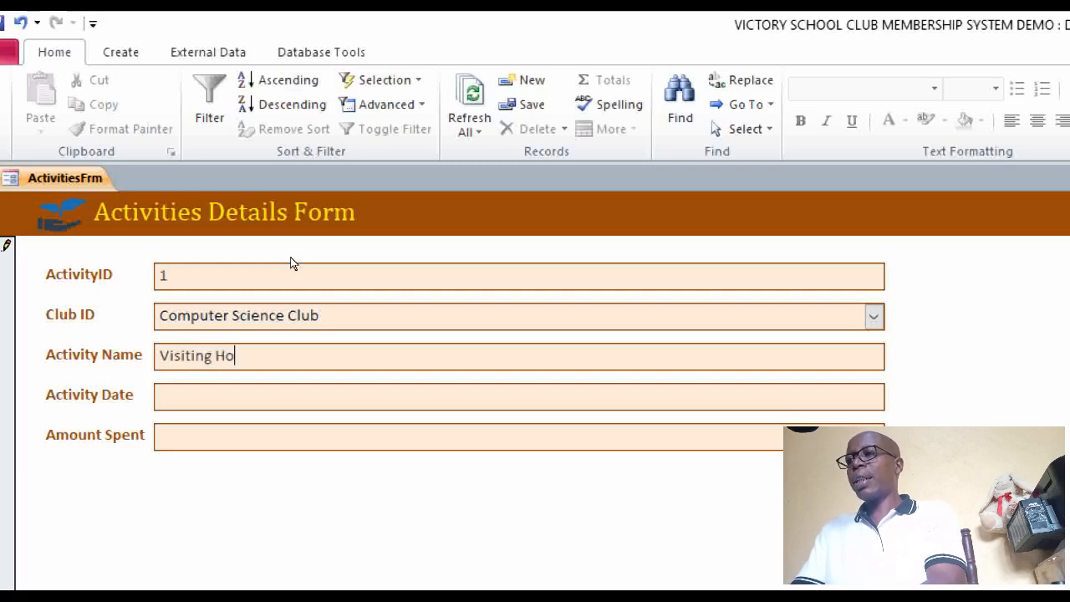
{"action": "type", "text": "me for the"}
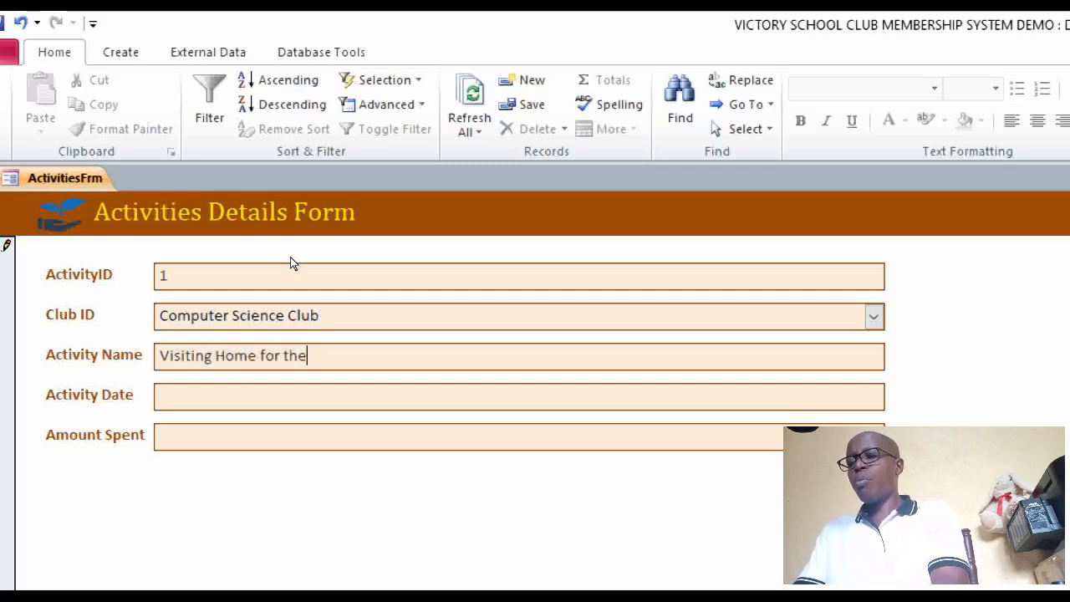
{"action": "type", "text": " Aged"}
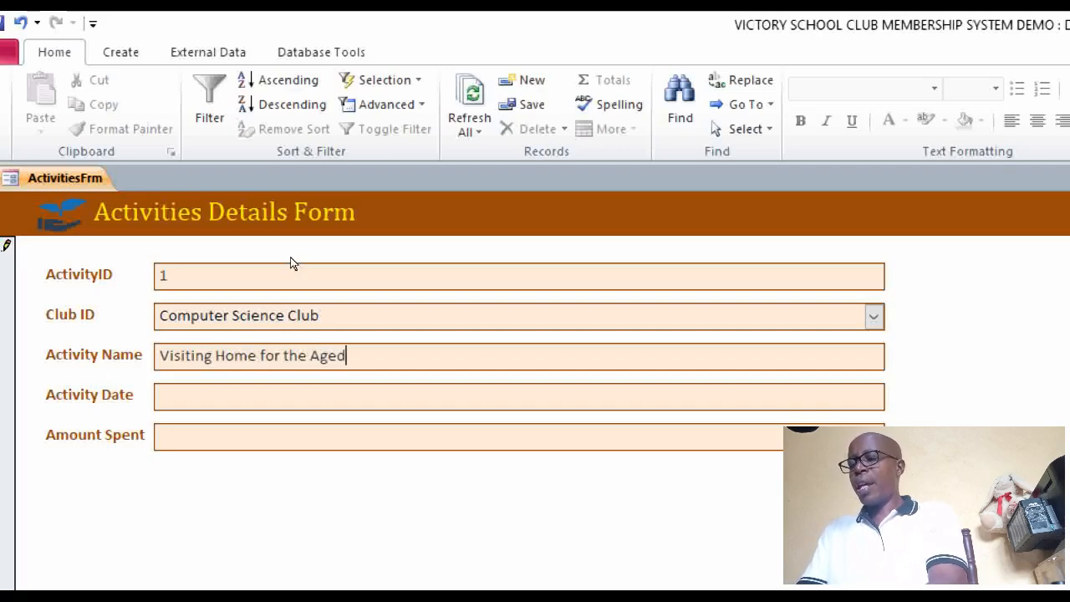
{"action": "type", "text": " at"}
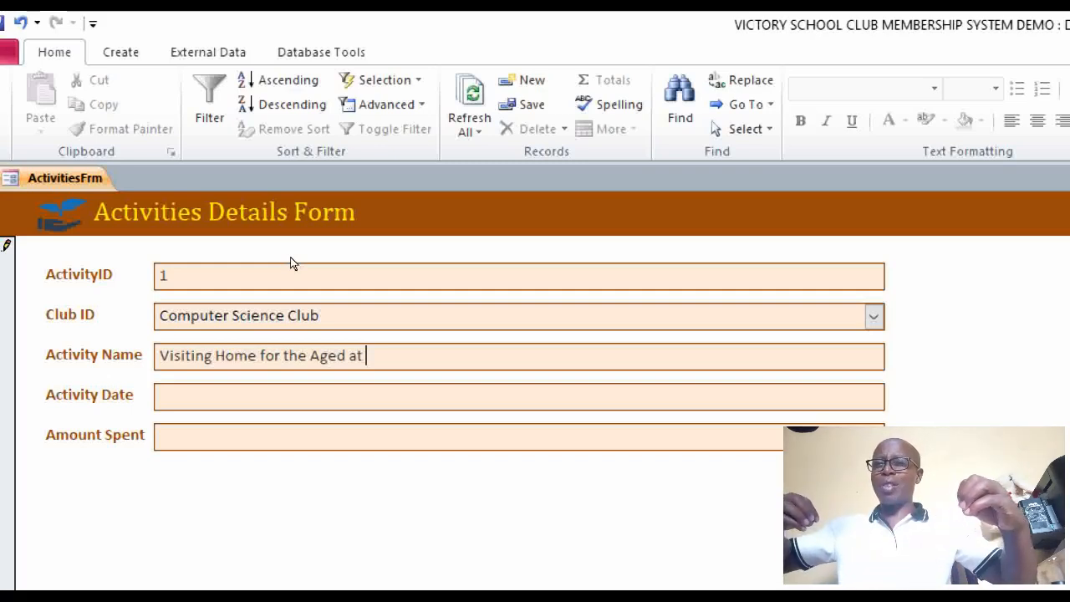
- Replace everything after "Visiting" in the activity name so it reads "Visiting Kayole Home for Aged"
{"action": "key", "text": "BackSpace"}
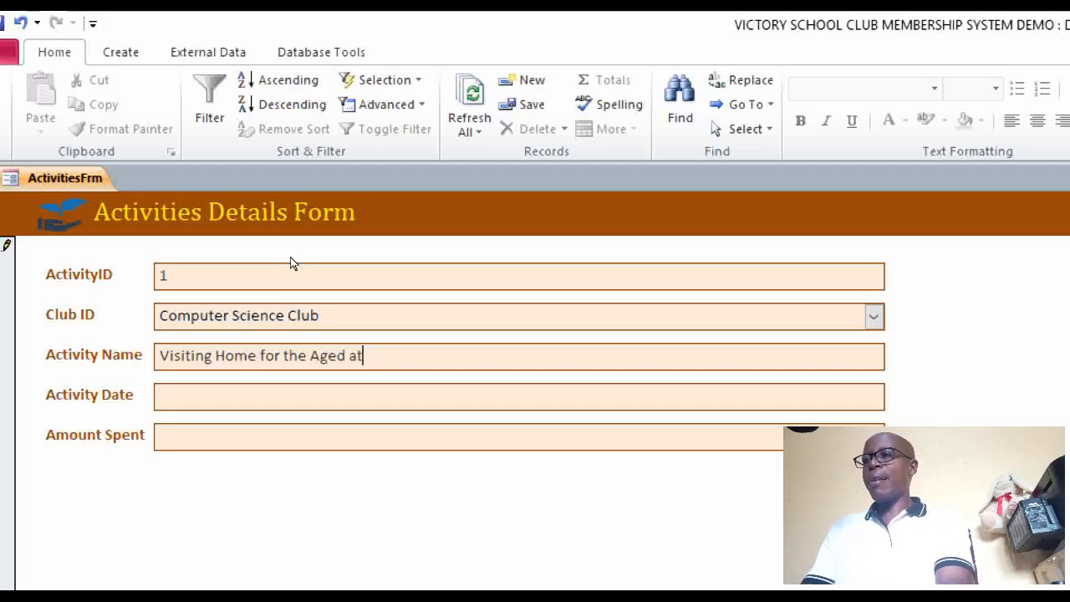
{"action": "key", "text": "BackSpace"}
{"action": "key", "text": "BackSpace"}
{"action": "key", "text": "BackSpace"}
{"action": "key", "text": "BackSpace"}
{"action": "key", "text": "BackSpace"}
{"action": "key", "text": "BackSpace"}
{"action": "key", "text": "BackSpace"}
{"action": "key", "text": "BackSpace"}
{"action": "key", "text": "BackSpace"}
{"action": "key", "text": "BackSpace"}
{"action": "key", "text": "BackSpace"}
{"action": "key", "text": "BackSpace"}
{"action": "key", "text": "BackSpace"}
{"action": "key", "text": "BackSpace"}
{"action": "key", "text": "BackSpace"}
{"action": "key", "text": "BackSpace"}
{"action": "key", "text": "BackSpace"}
{"action": "key", "text": "BackSpace"}
{"action": "key", "text": "BackSpace"}
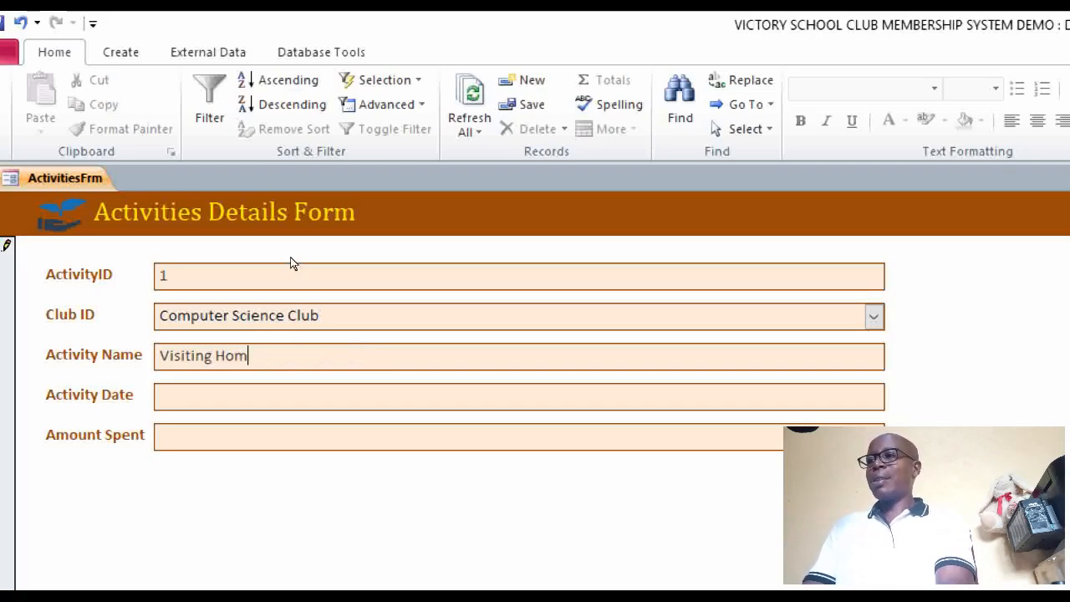
{"action": "key", "text": "BackSpace"}
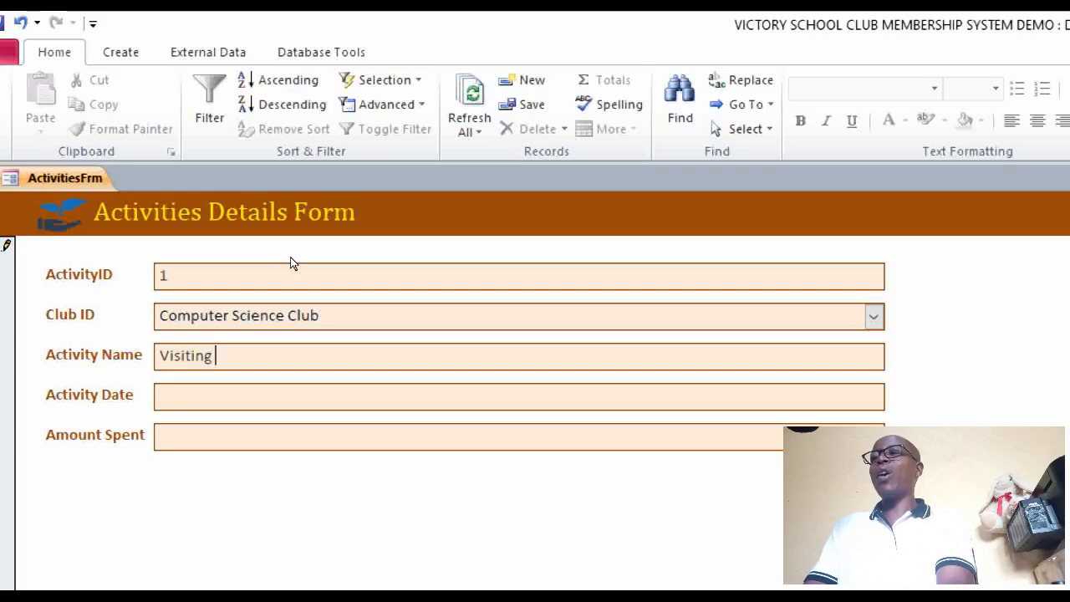
{"action": "type", "text": "Kayol"}
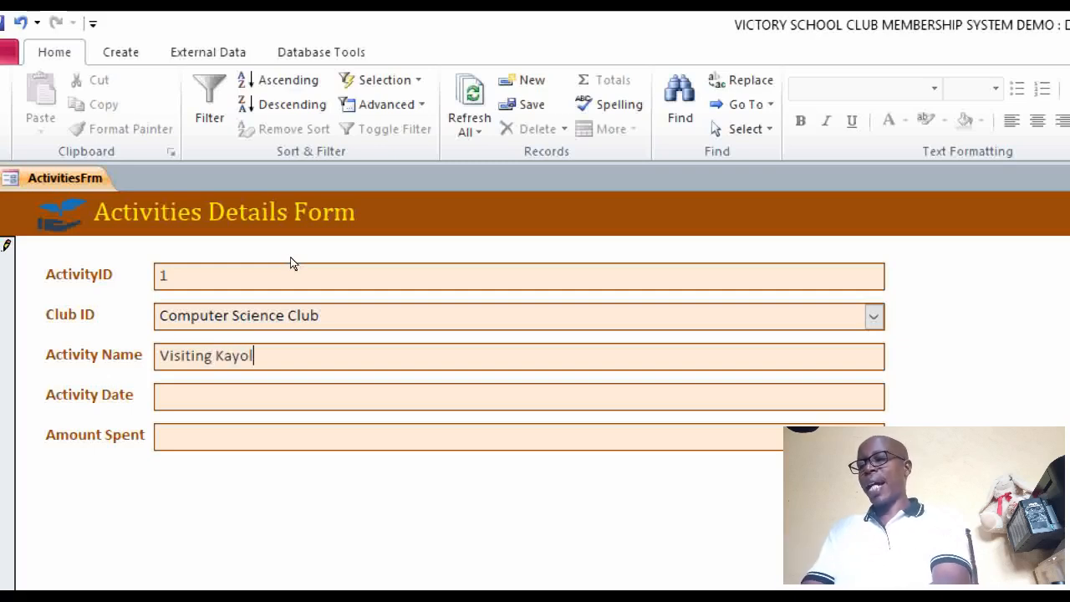
{"action": "type", "text": "e Home "}
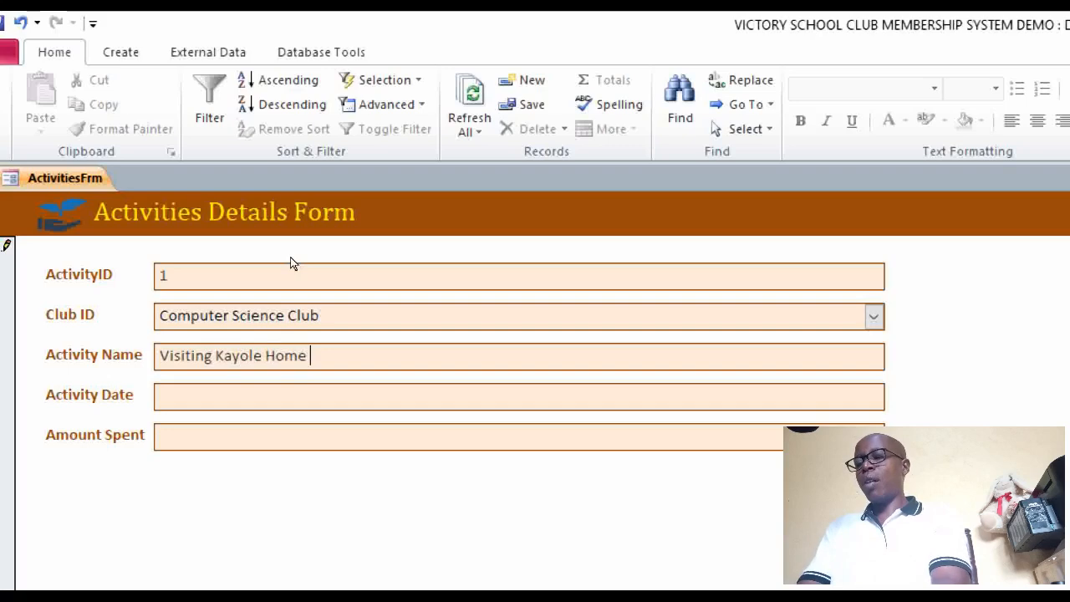
{"action": "type", "text": "for A"}
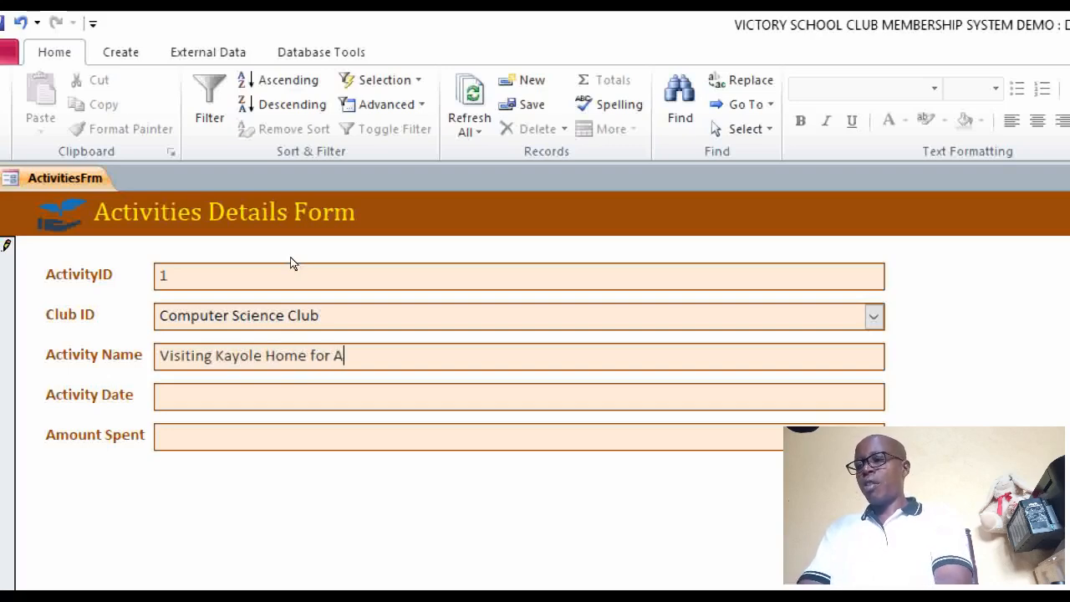
{"action": "type", "text": "ged"}
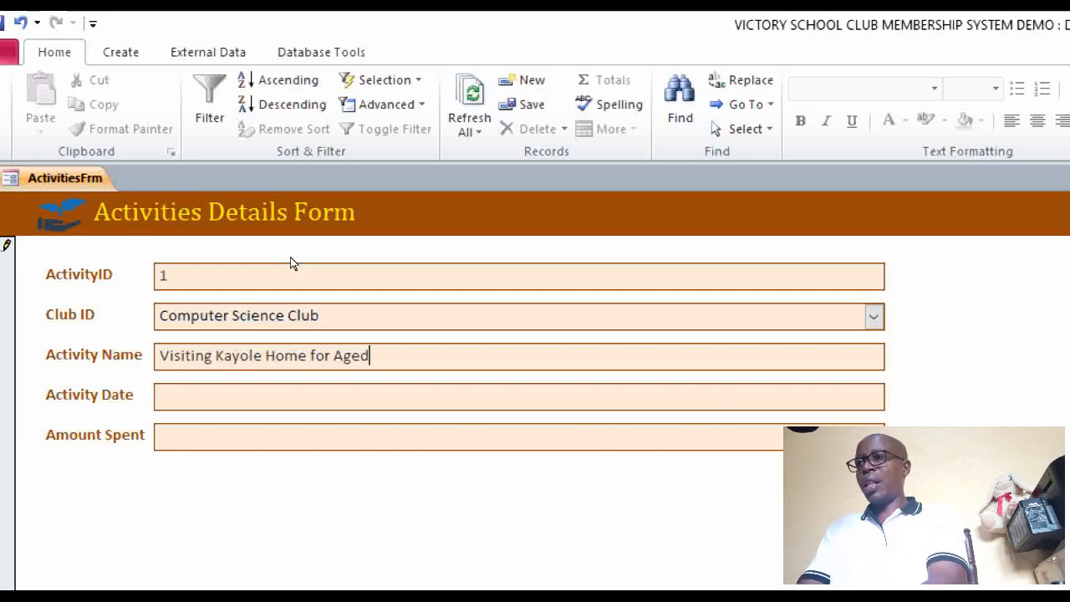
{"action": "key", "text": "Tab"}
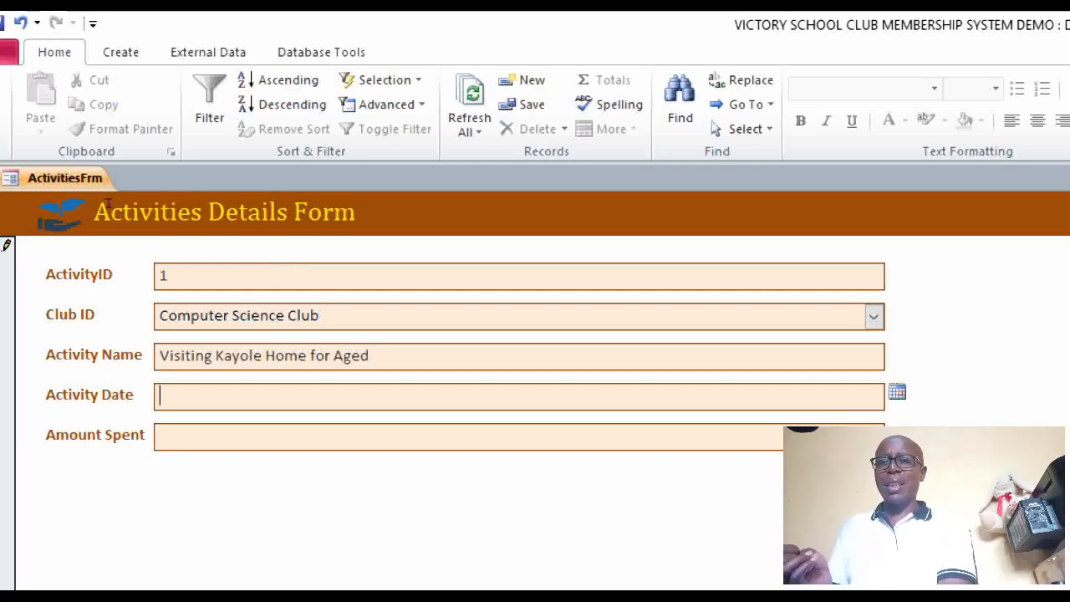
{"action": "type", "text": "1"}
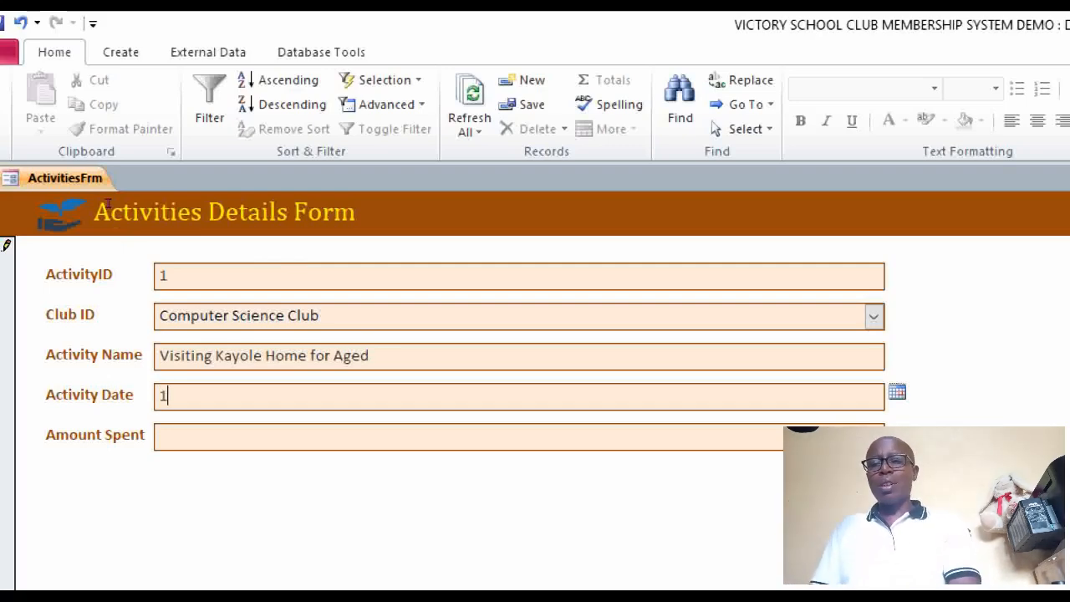
{"action": "type", "text": "5/"}
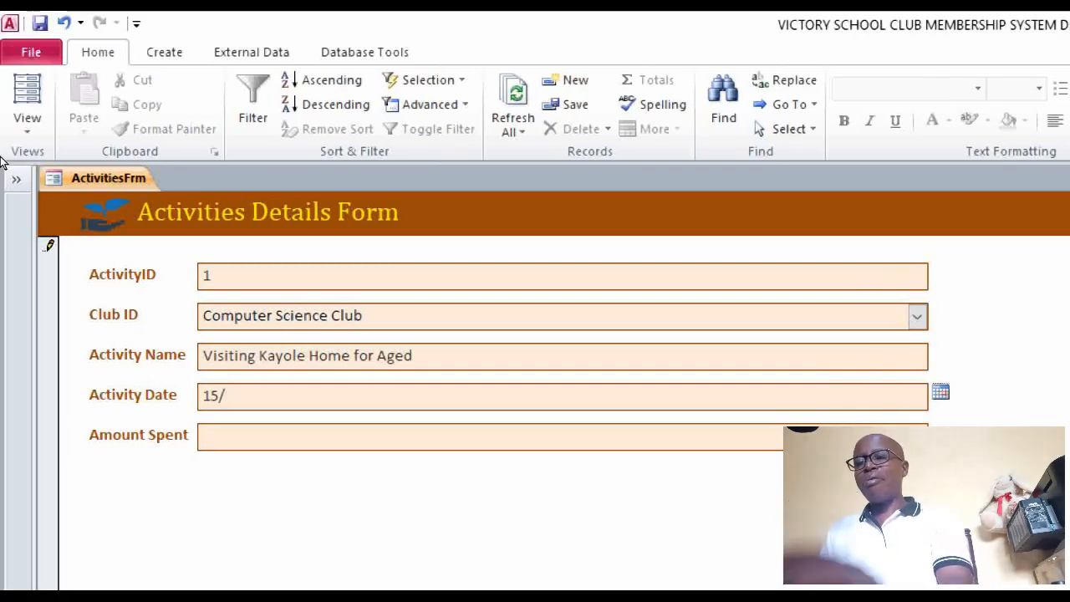
{"action": "key", "text": "BackSpace"}
{"action": "key", "text": "BackSpace"}
{"action": "key", "text": "BackSpace"}
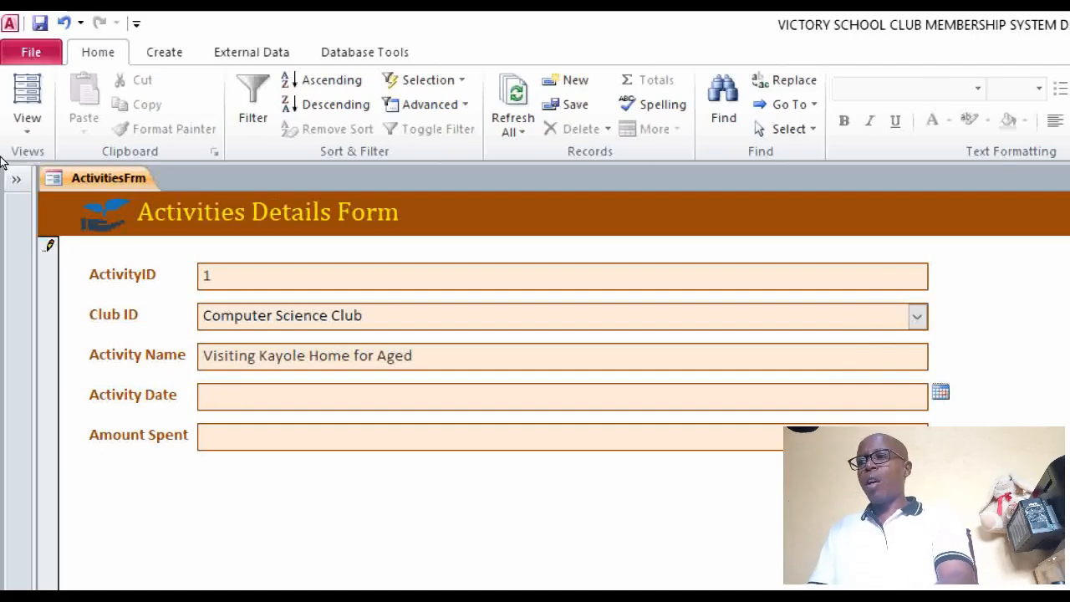
- Set the activity date to 30/04/2025 and move on to the amount spent
{"action": "type", "text": "30/"}
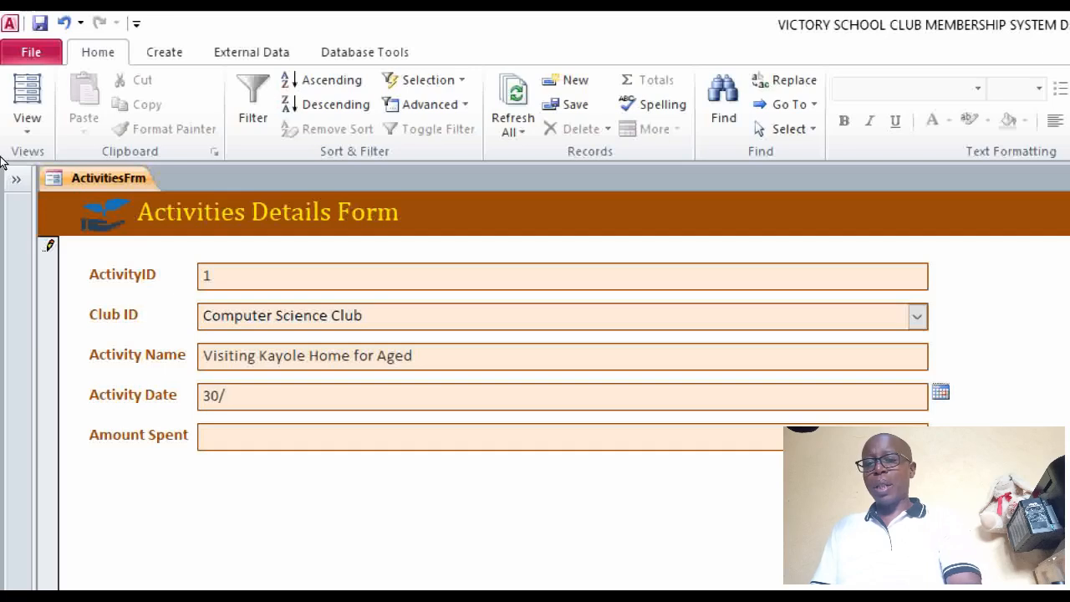
{"action": "type", "text": "05"}
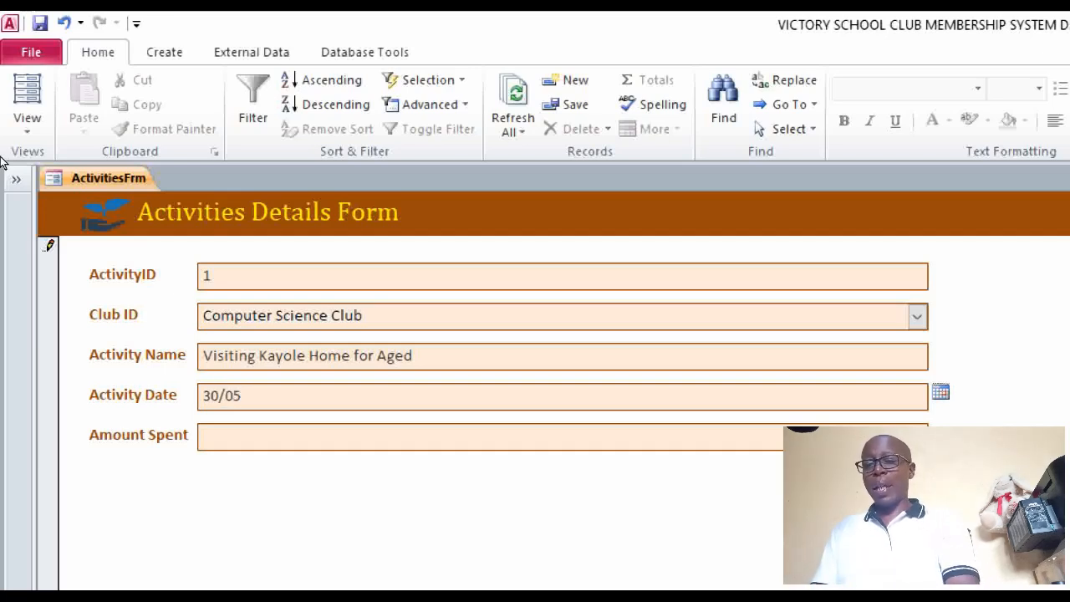
{"action": "key", "text": "BackSpace"}
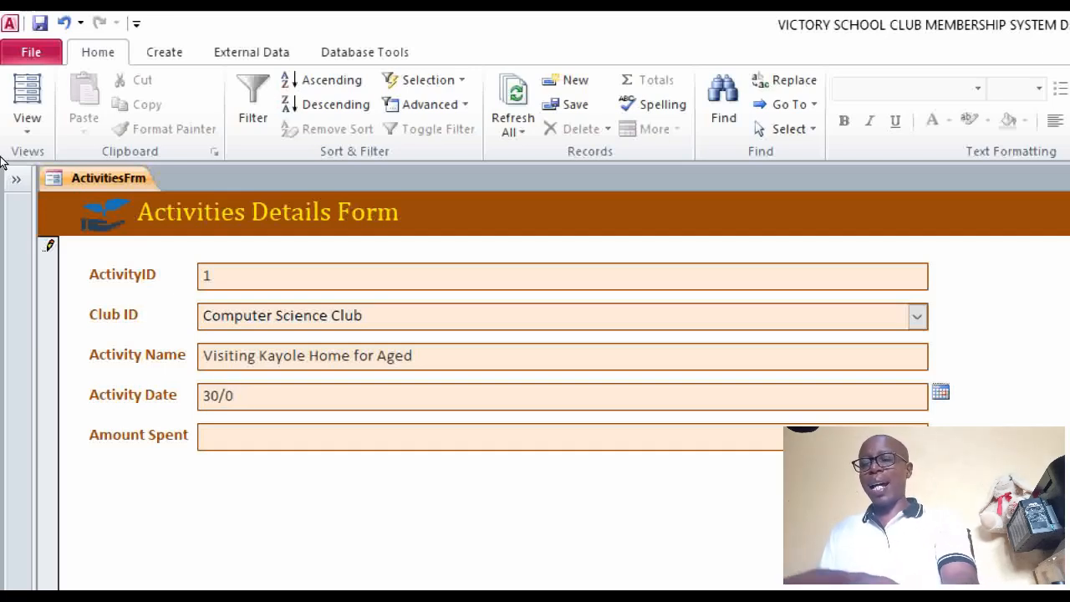
{"action": "type", "text": "4/20"}
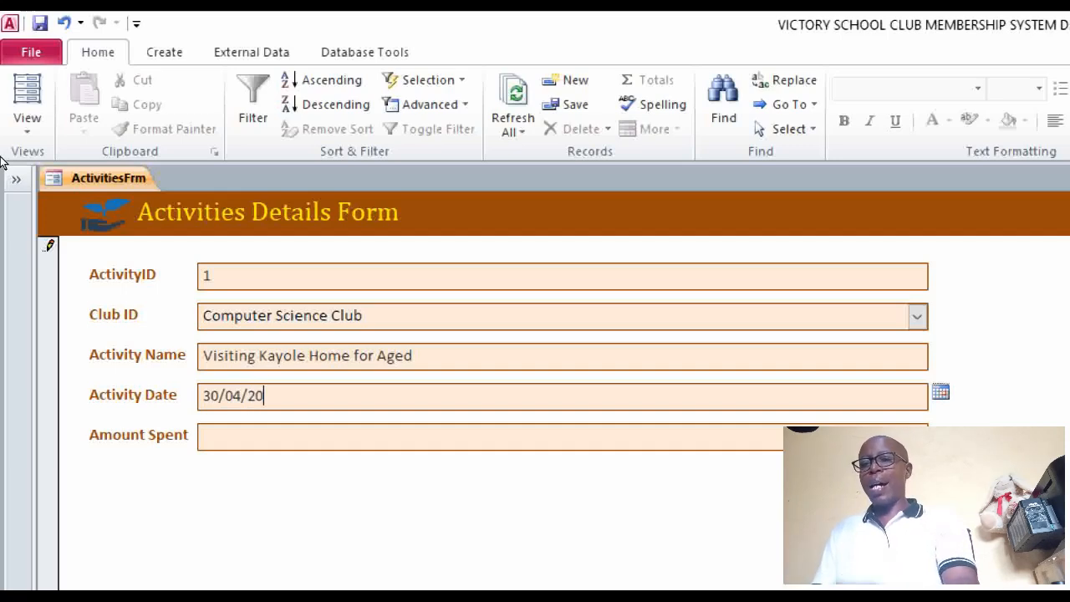
{"action": "type", "text": "25"}
{"action": "key", "text": "Tab"}
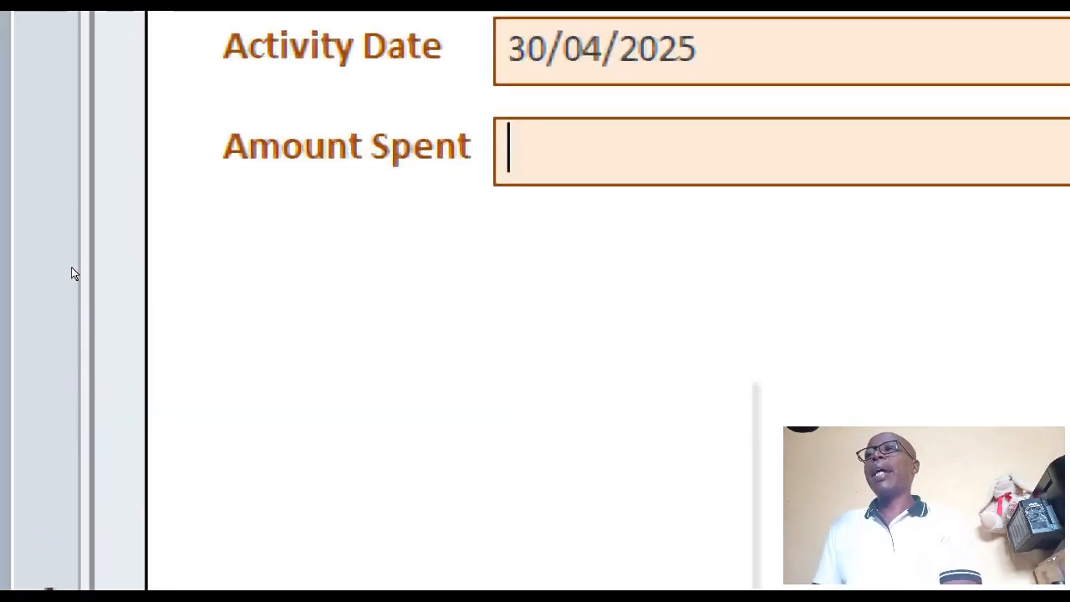
- Return the activities form to Design View
{"action": "right_click", "coordinate": [361, 368]}
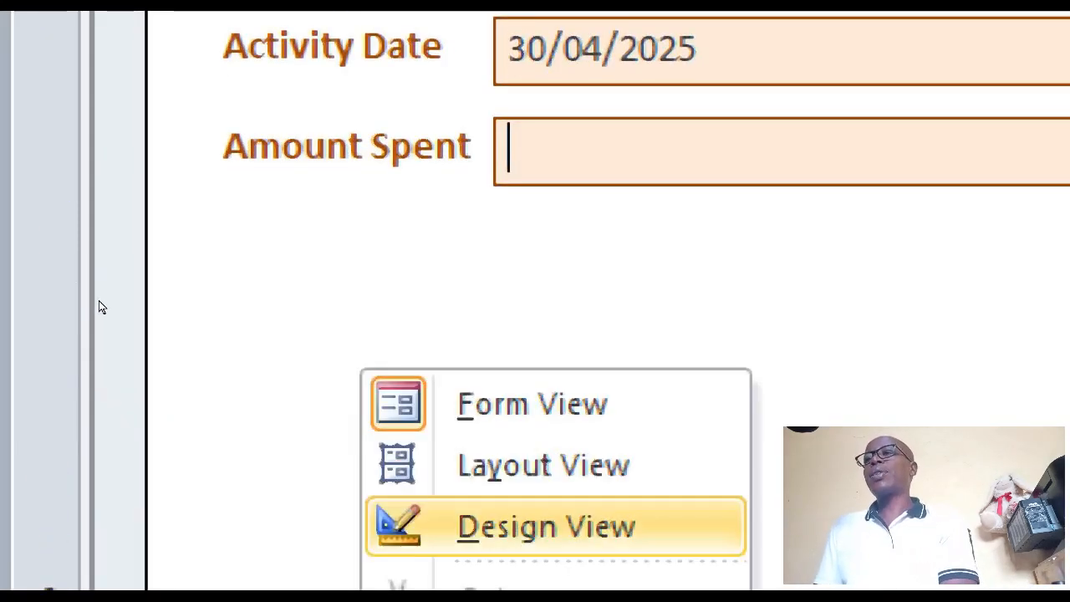
{"action": "left_click", "coordinate": [494, 520]}
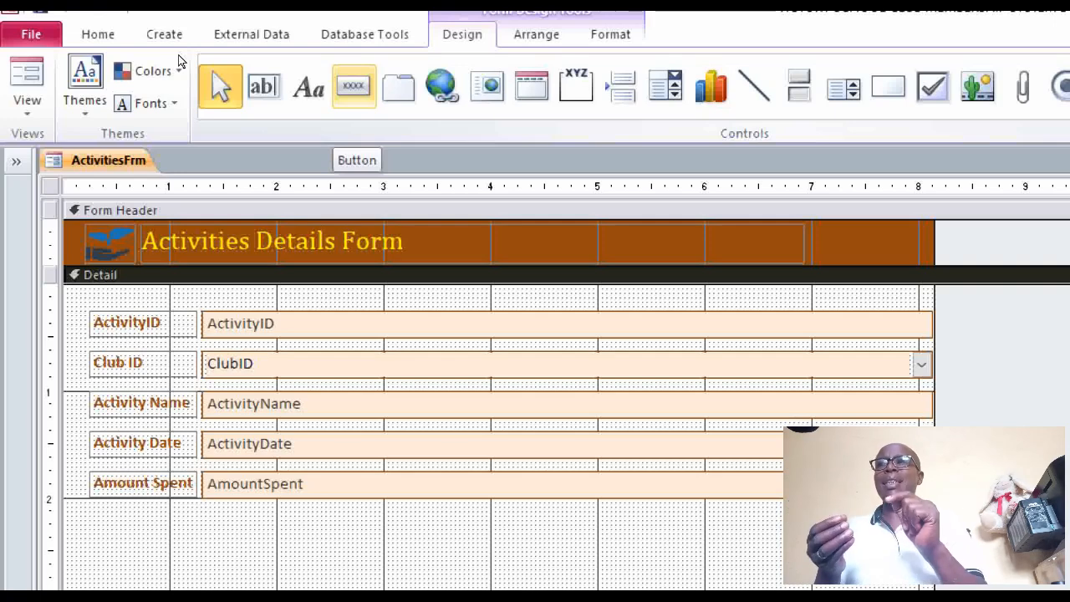
{"action": "left_click", "coordinate": [354, 86]}
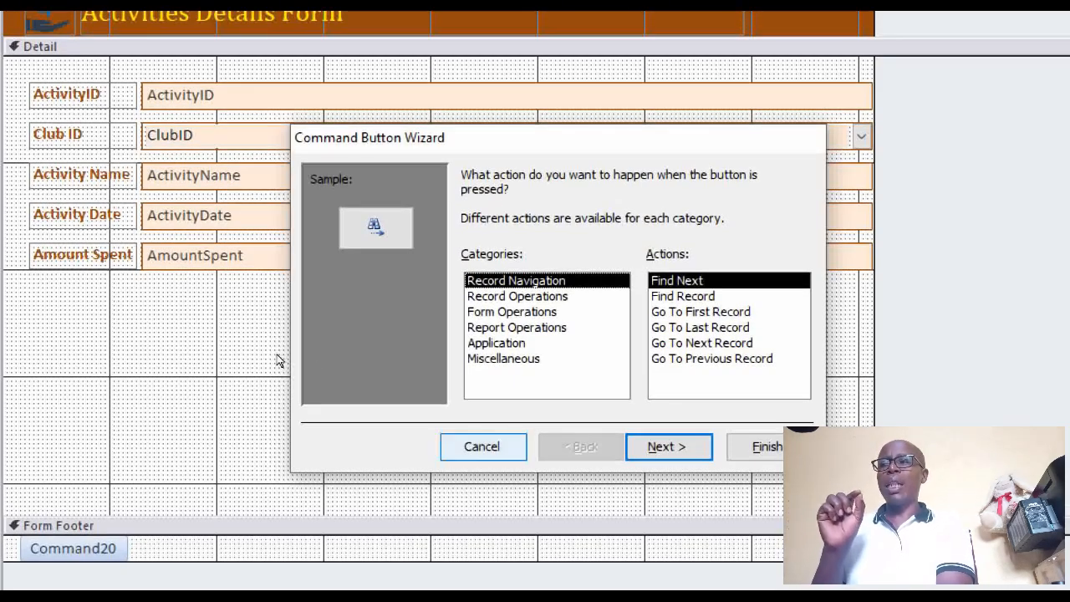
{"action": "key", "text": "Escape"}
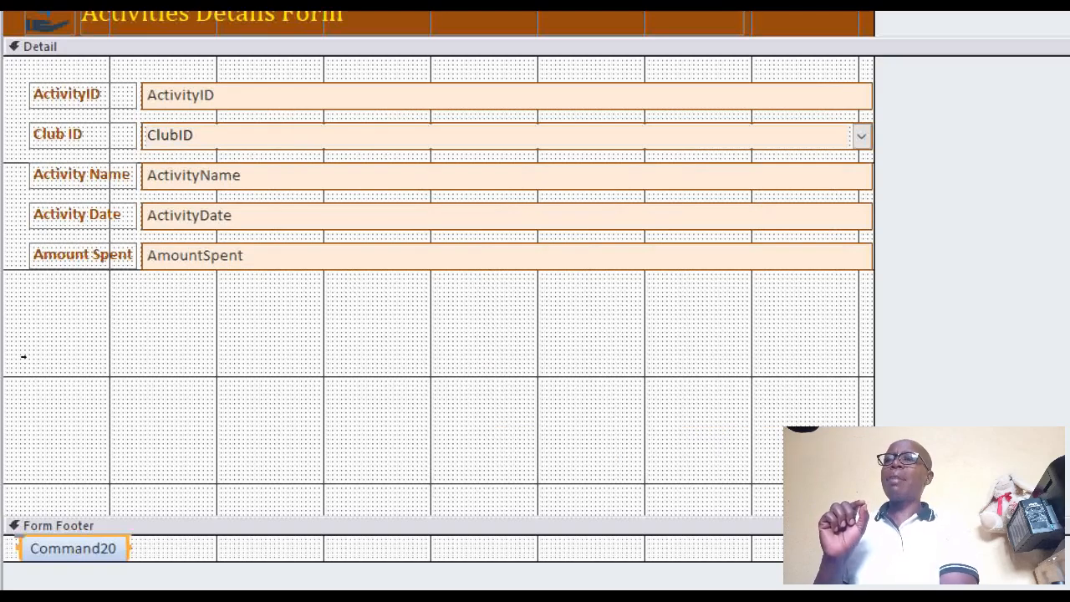
{"action": "key", "text": "Delete"}
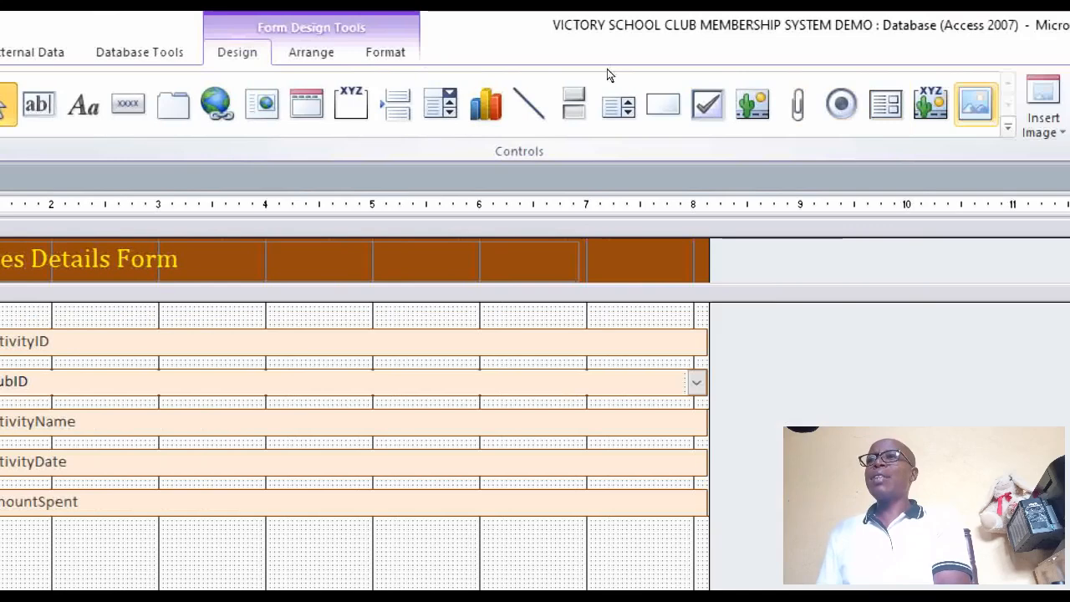
- Expand the full list of form controls and check whether Use Control Wizards is enabled
{"action": "left_click", "coordinate": [923, 127]}
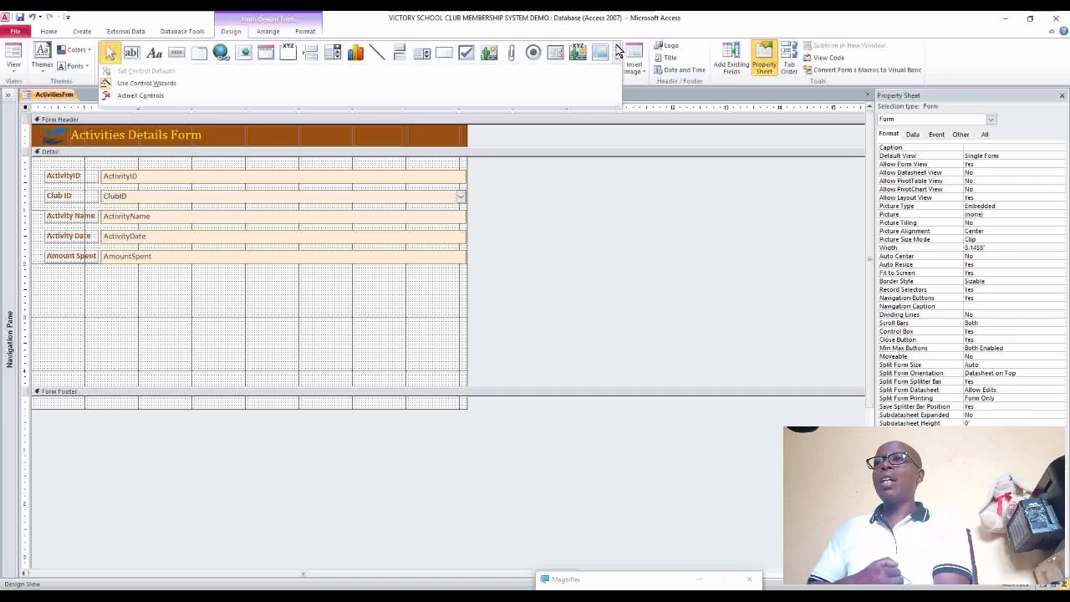
{"action": "left_click", "coordinate": [668, 29]}
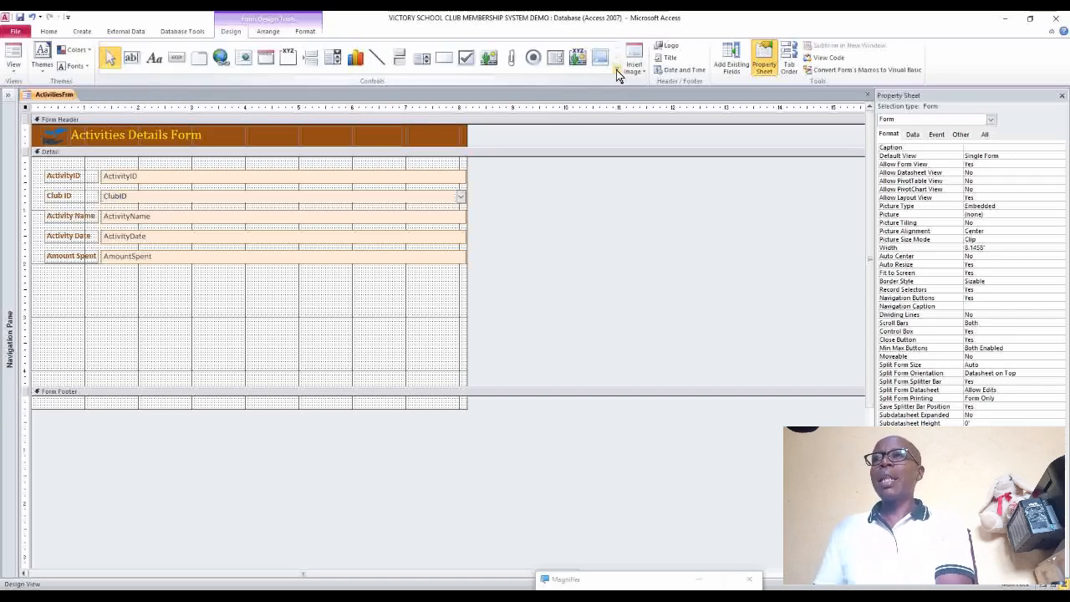
{"action": "left_click", "coordinate": [618, 73]}
{"action": "left_click", "coordinate": [658, 26]}
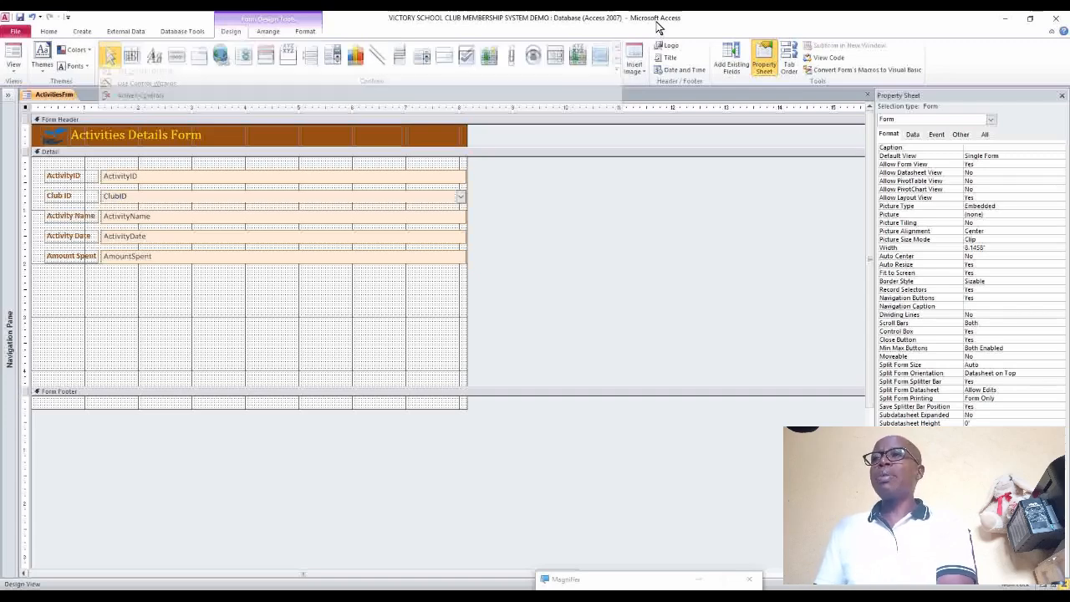
{"action": "left_click", "coordinate": [618, 68]}
{"action": "left_click", "coordinate": [690, 26]}
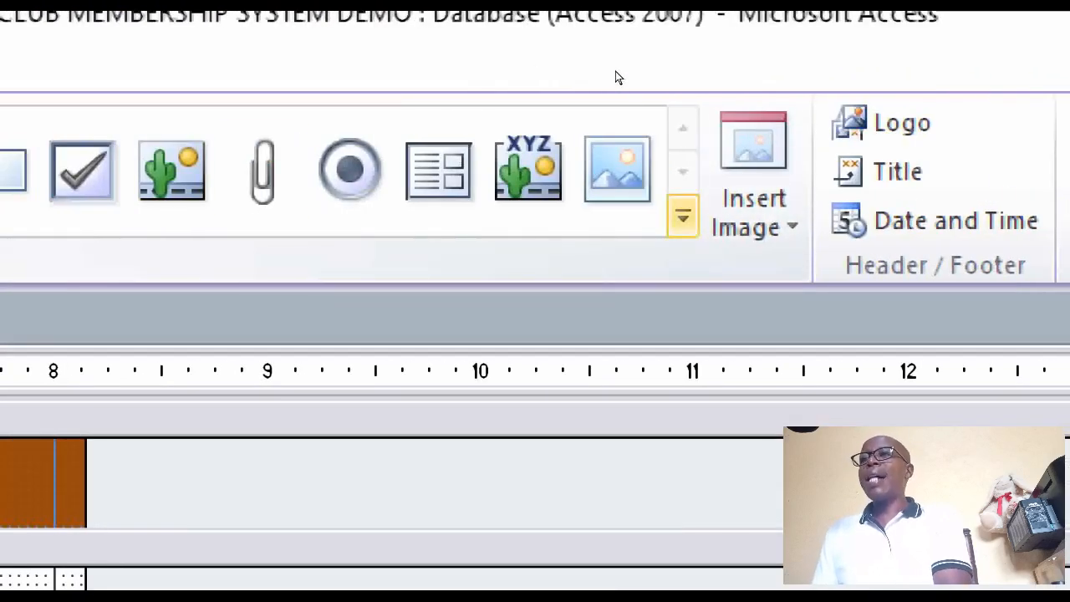
{"action": "left_click", "coordinate": [682, 216]}
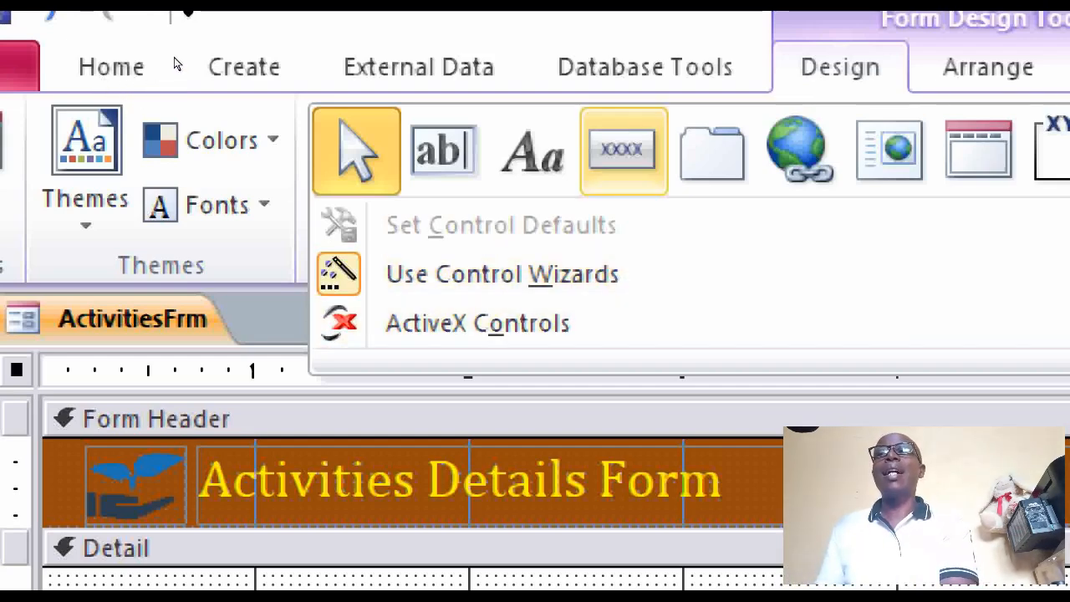
- Place a command button in the form footer with the Go To First Record action and the Go To First picture
{"action": "left_click", "coordinate": [623, 151]}
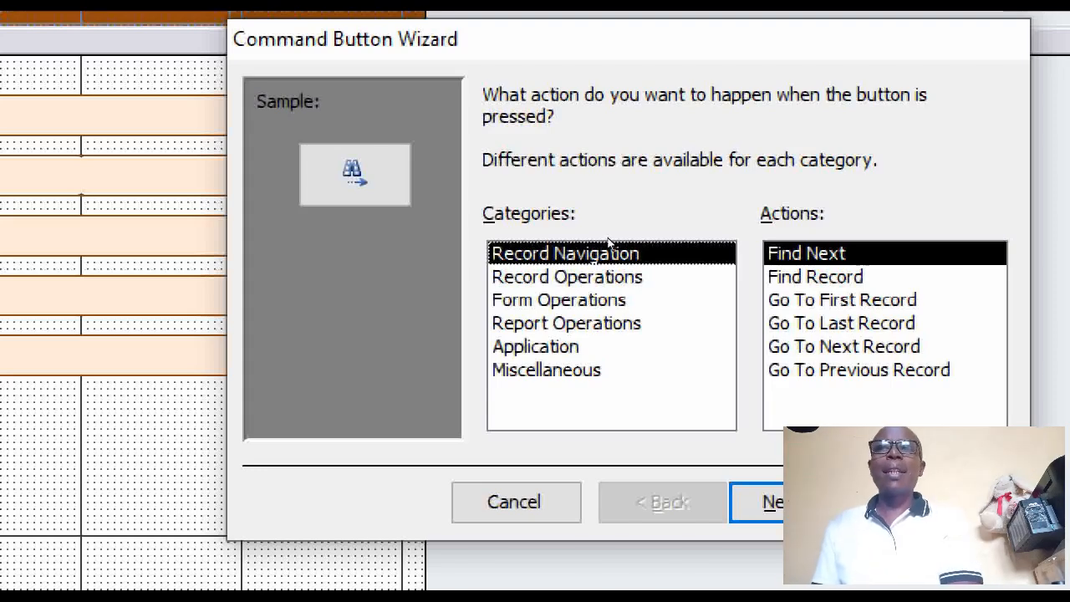
{"action": "left_click", "coordinate": [841, 300]}
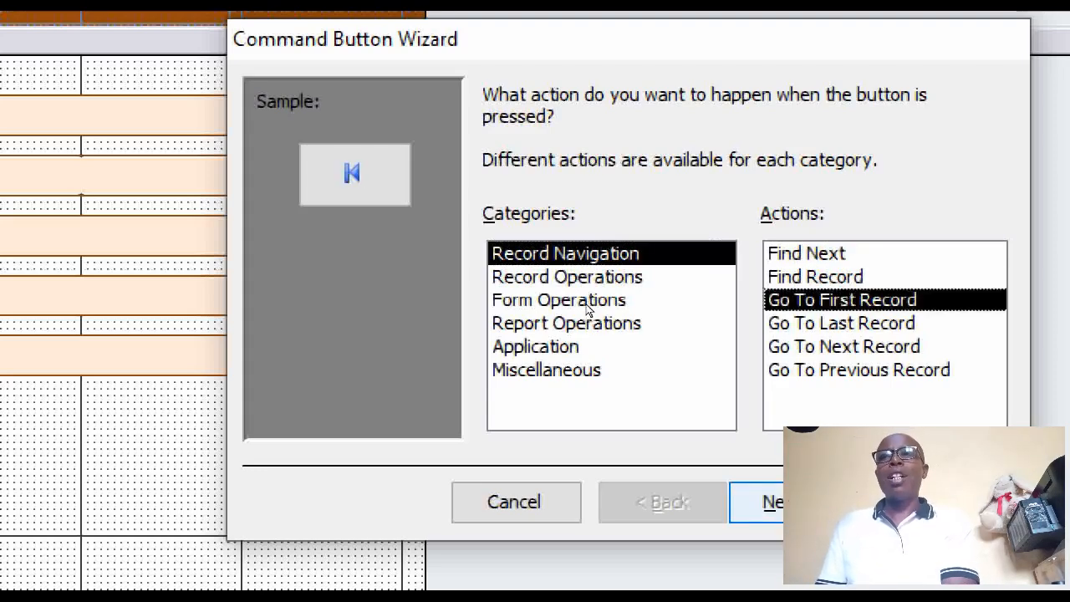
{"action": "left_click", "coordinate": [769, 503]}
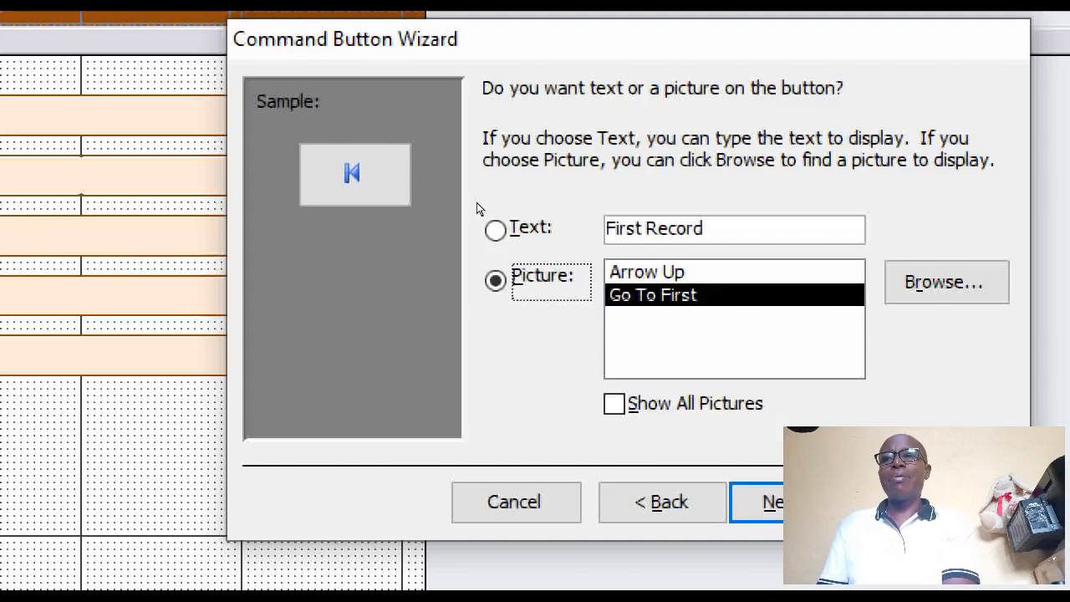
{"action": "left_click", "coordinate": [494, 228]}
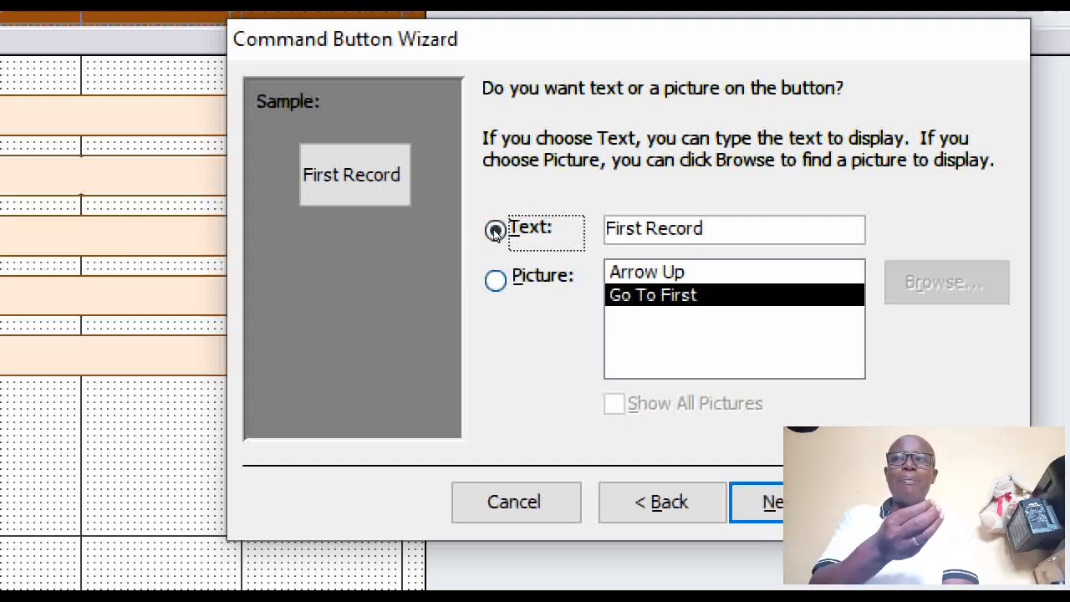
{"action": "left_click", "coordinate": [495, 280]}
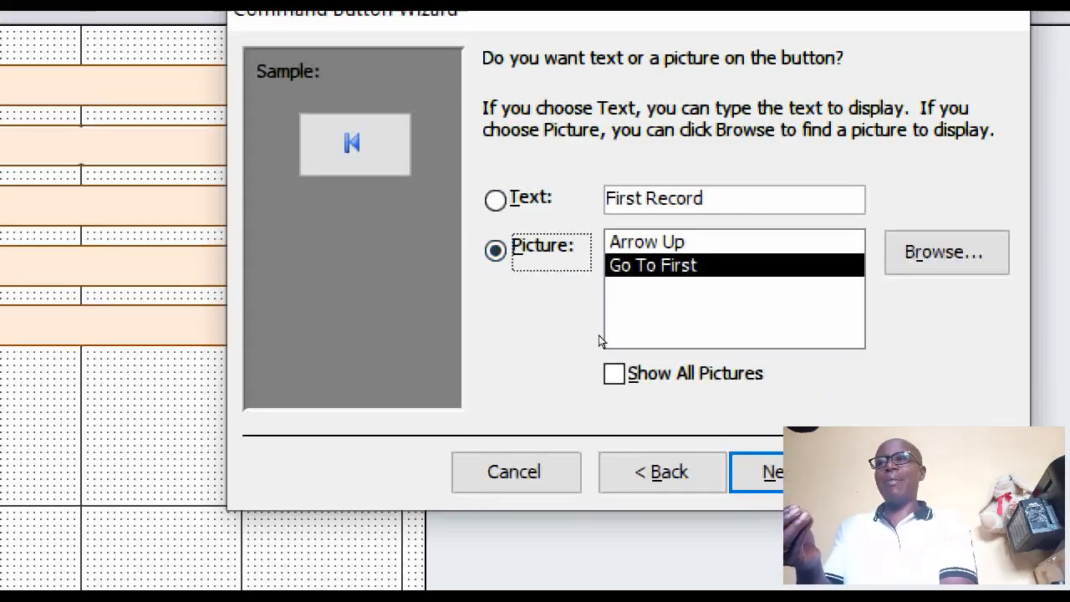
{"action": "key", "text": "Return"}
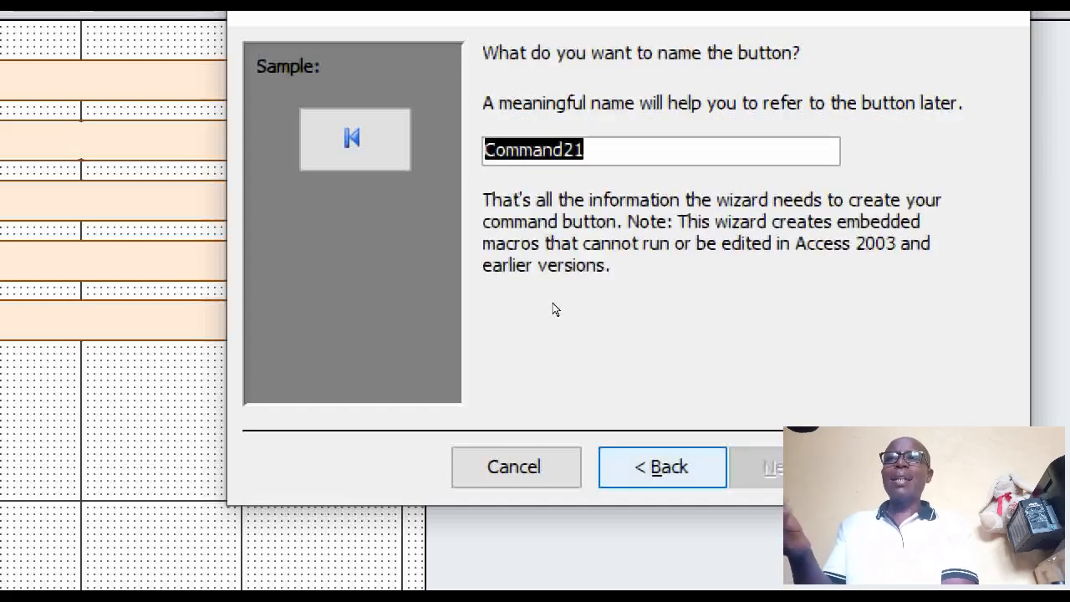
{"action": "left_click", "coordinate": [661, 467]}
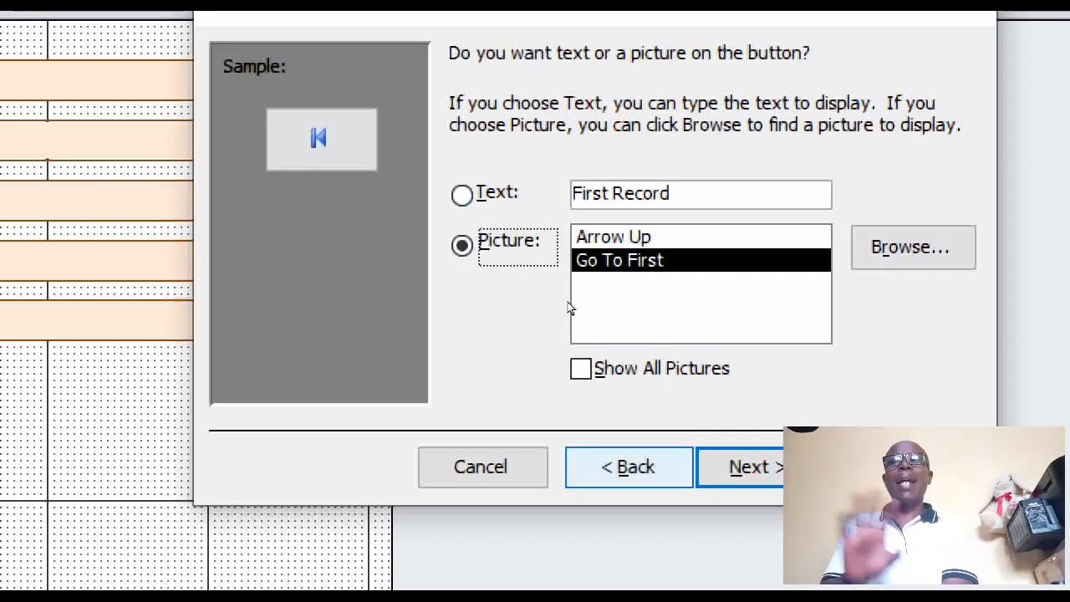
{"action": "key", "text": "Return"}
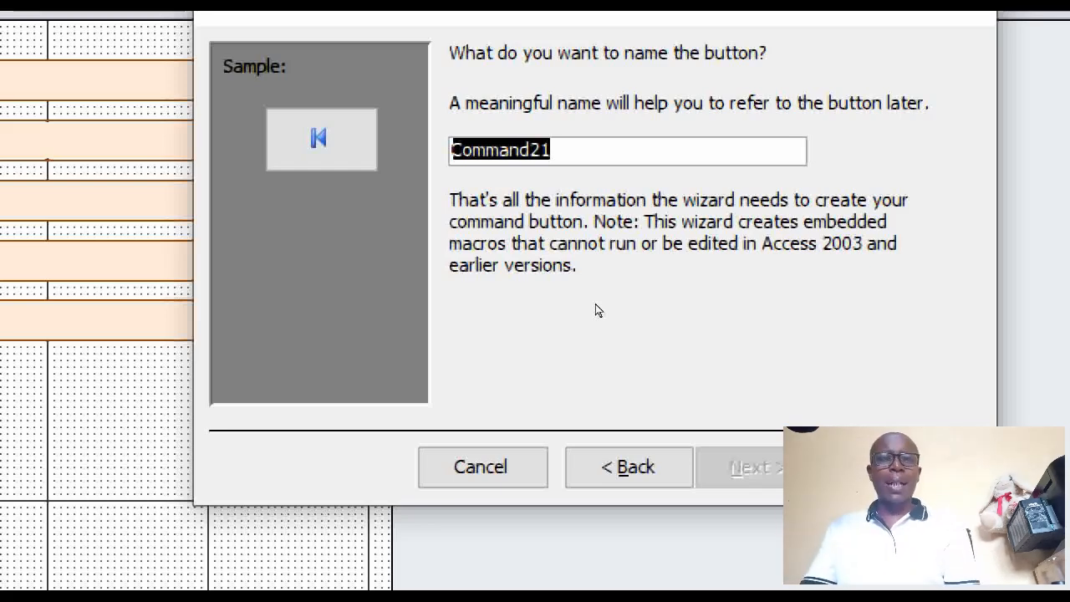
- Name the first-record button cmdFirst and finish the Command Button Wizard
{"action": "type", "text": "cmd"}
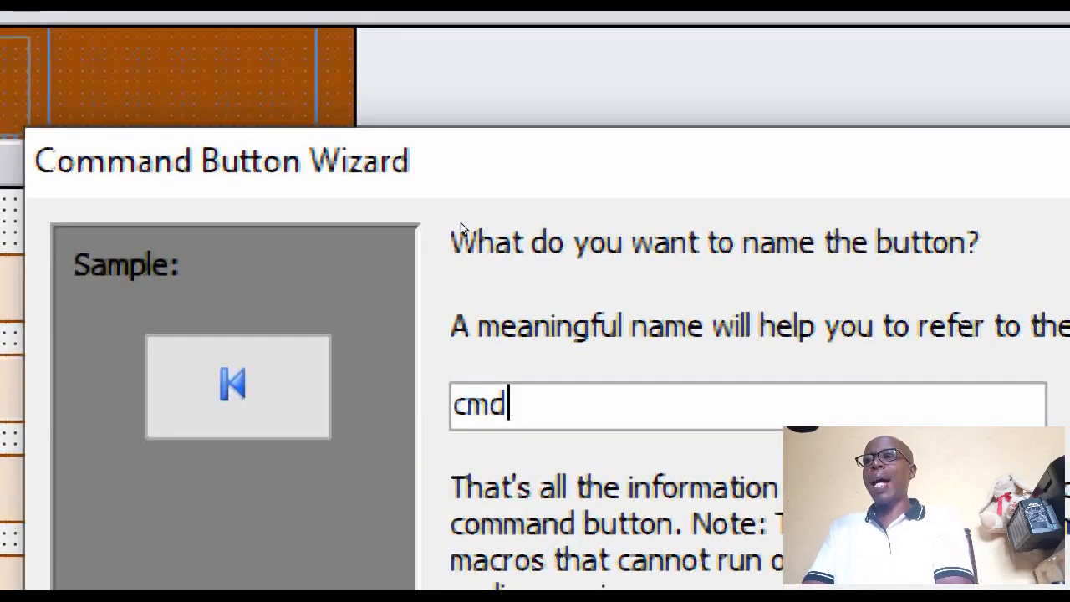
{"action": "type", "text": "First"}
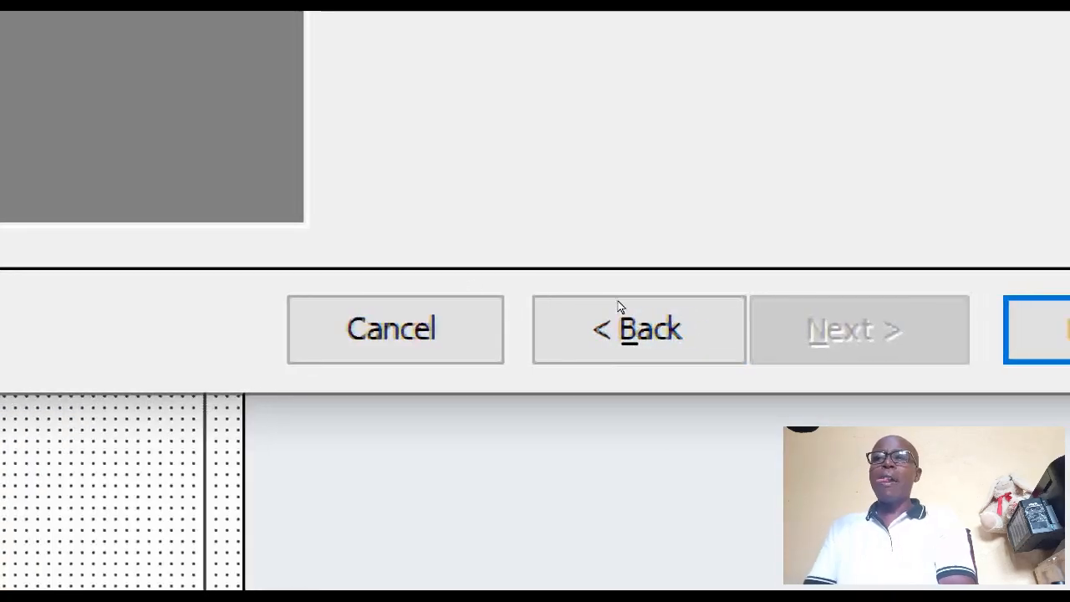
{"action": "key", "text": "Return"}
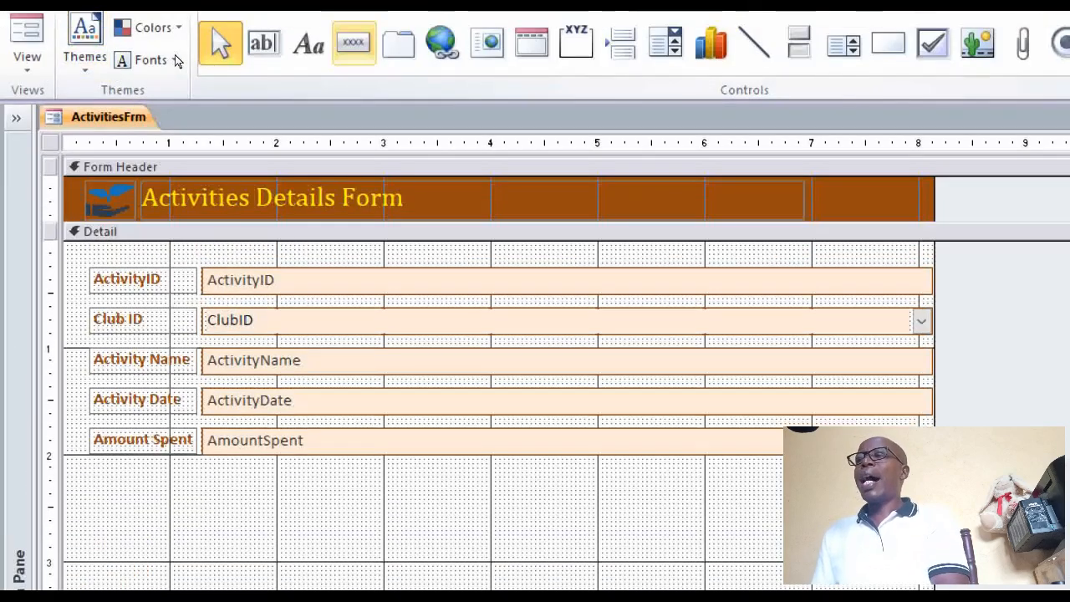
- Add a Go To Previous Record button with the Go To Previous picture beside the first-record button in the footer, named cmdPrev
{"action": "left_click", "coordinate": [353, 43]}
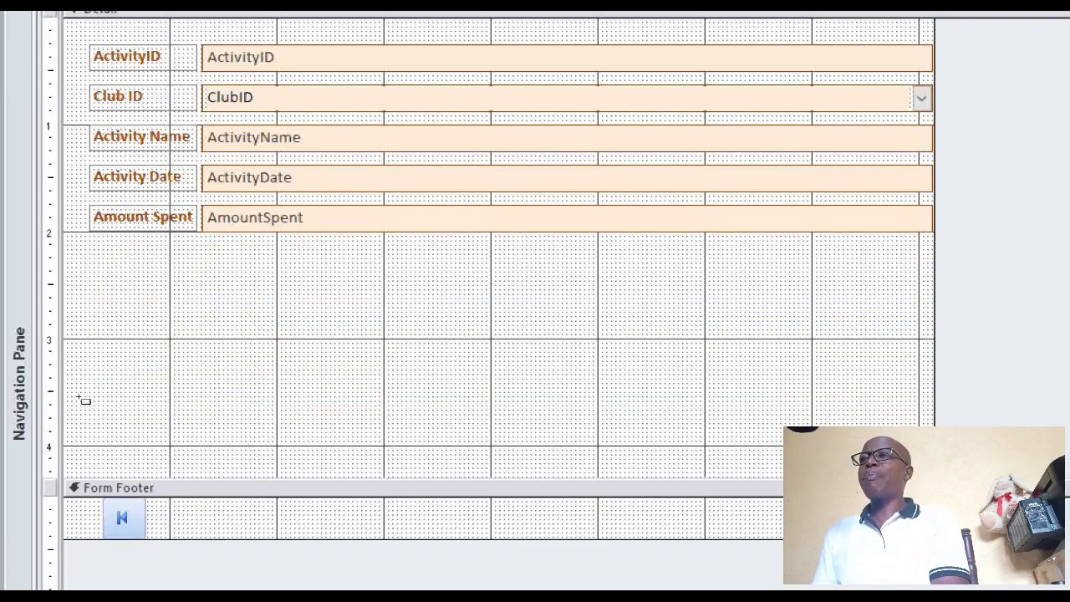
{"action": "left_click", "coordinate": [79, 397]}
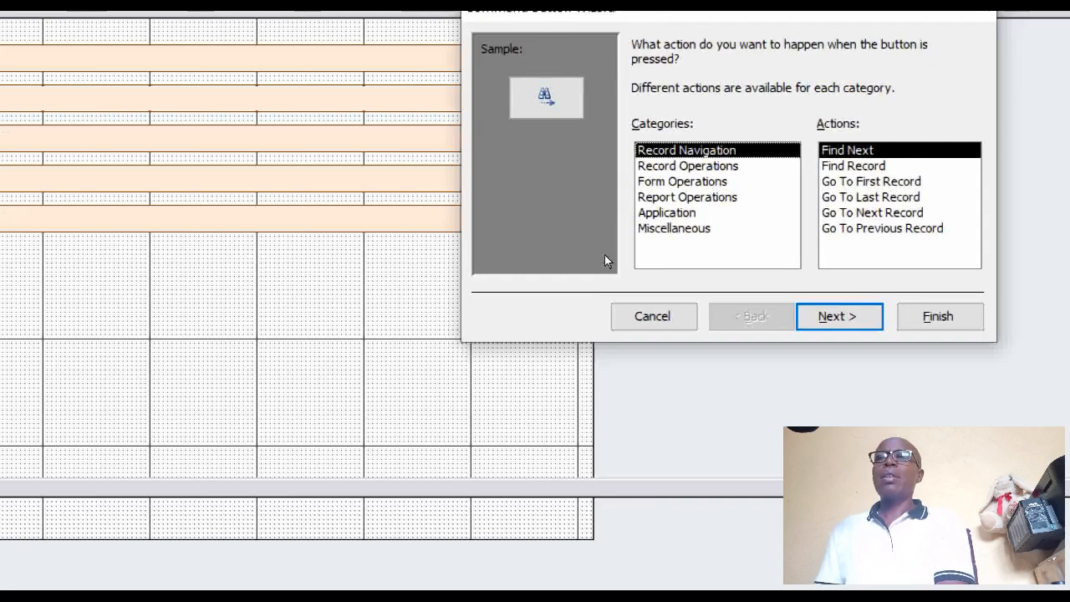
{"action": "key", "text": "End"}
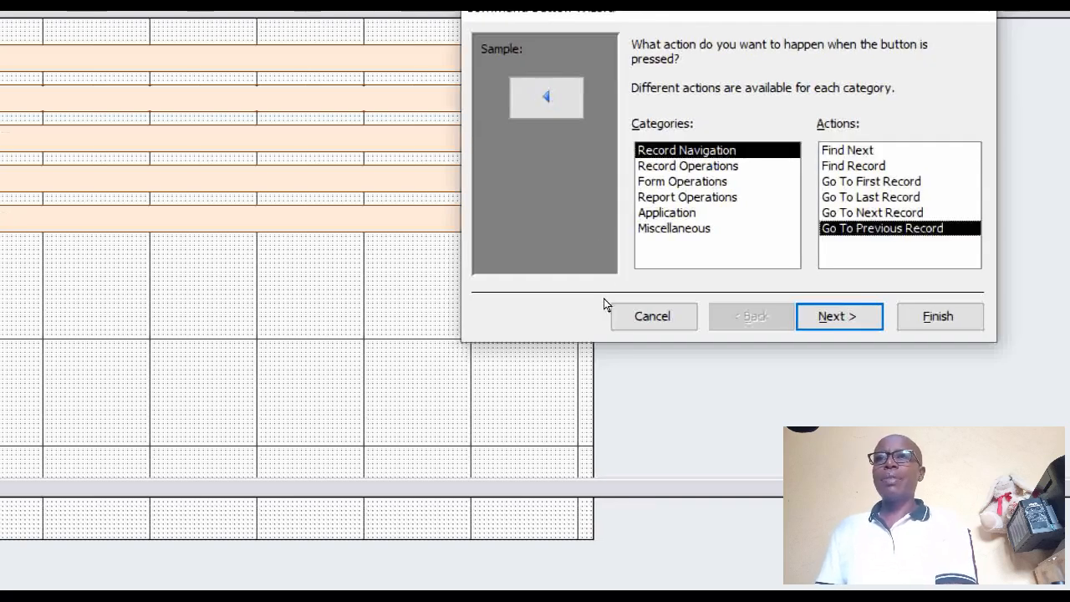
{"action": "key", "text": "Return"}
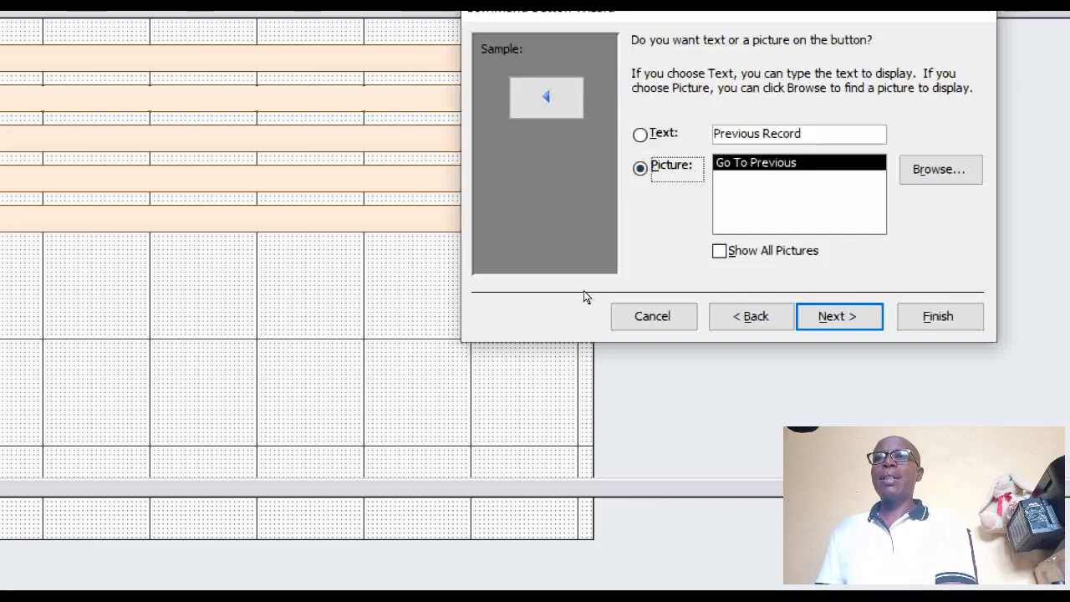
{"action": "key", "text": "Return"}
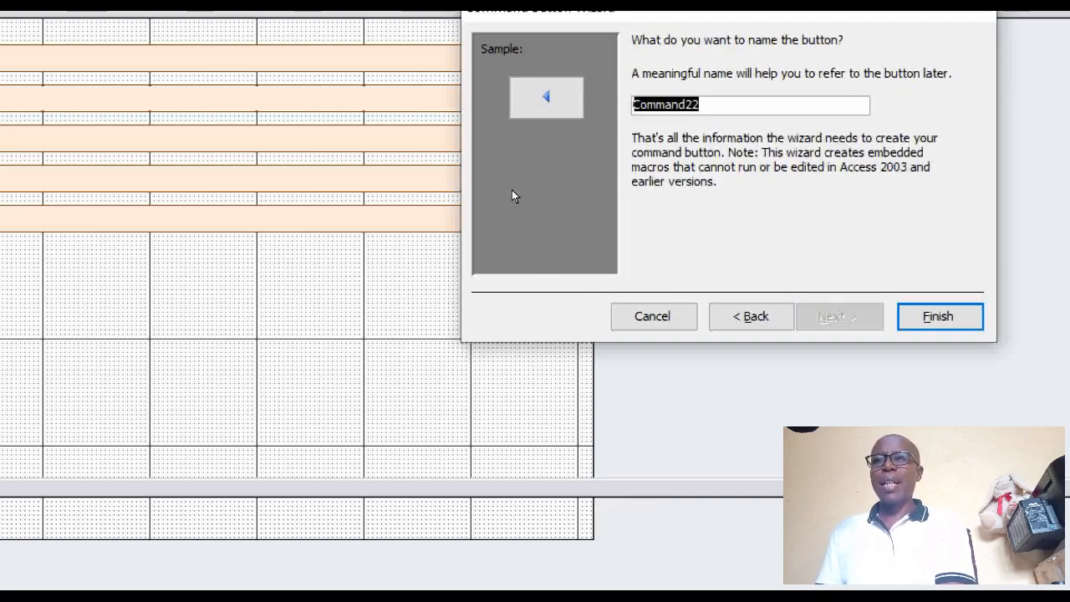
{"action": "type", "text": "cmdPrev"}
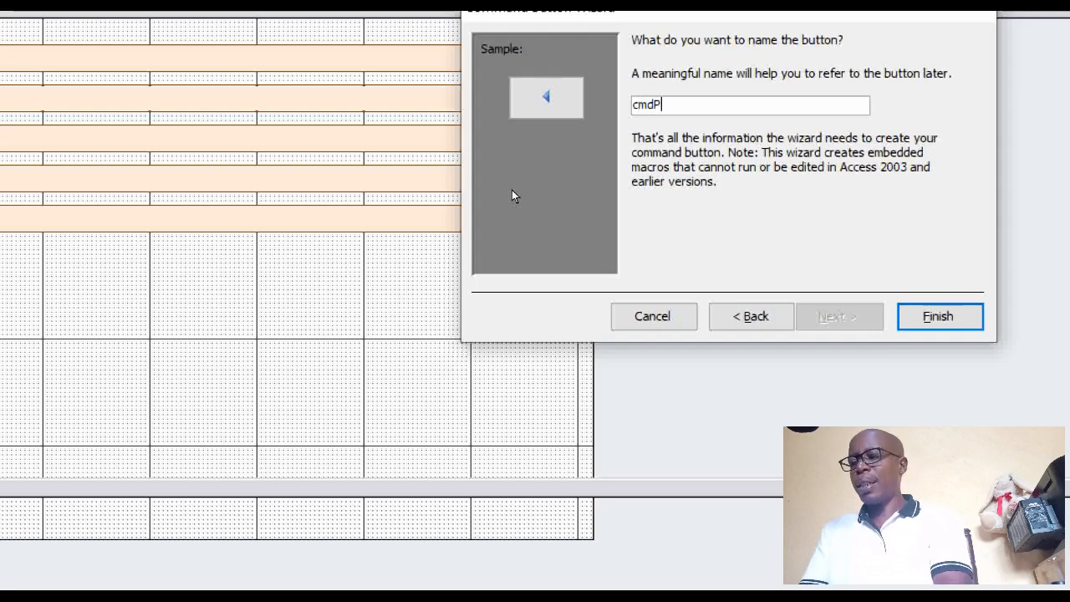
{"action": "left_click", "coordinate": [633, 311]}
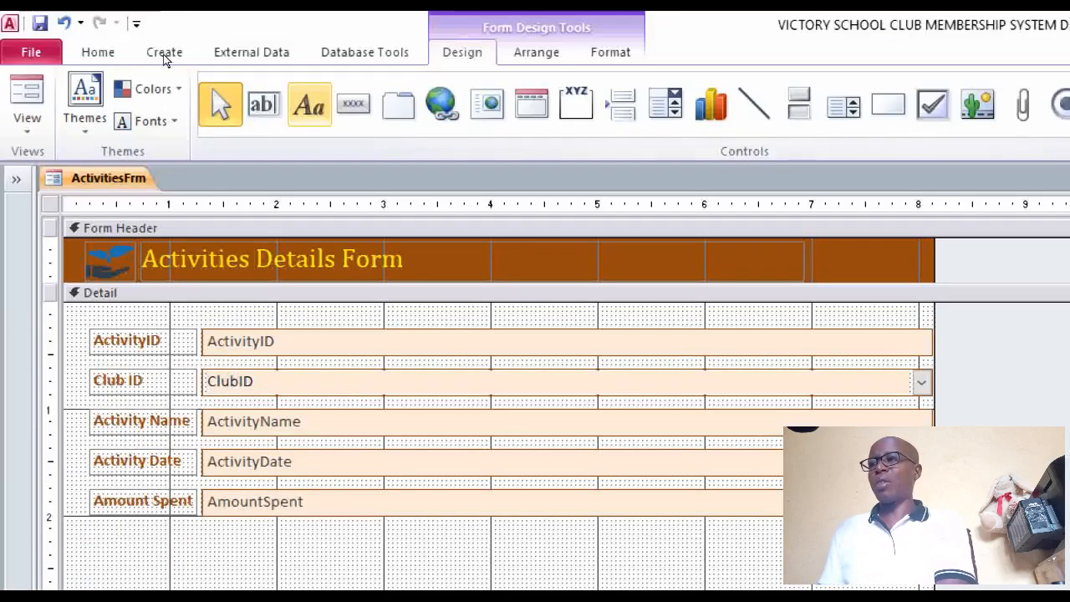
- Add a Go To Next Record button with the Go To Next picture beside the previous-record button in the footer, named cmdNext
{"action": "left_click", "coordinate": [354, 103]}
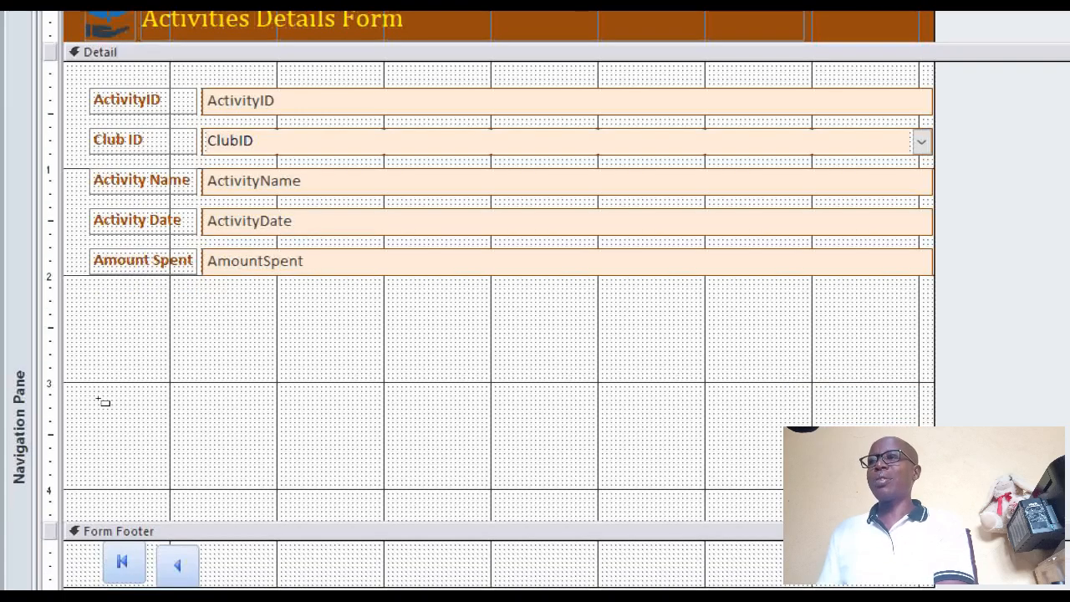
{"action": "left_click", "coordinate": [98, 400]}
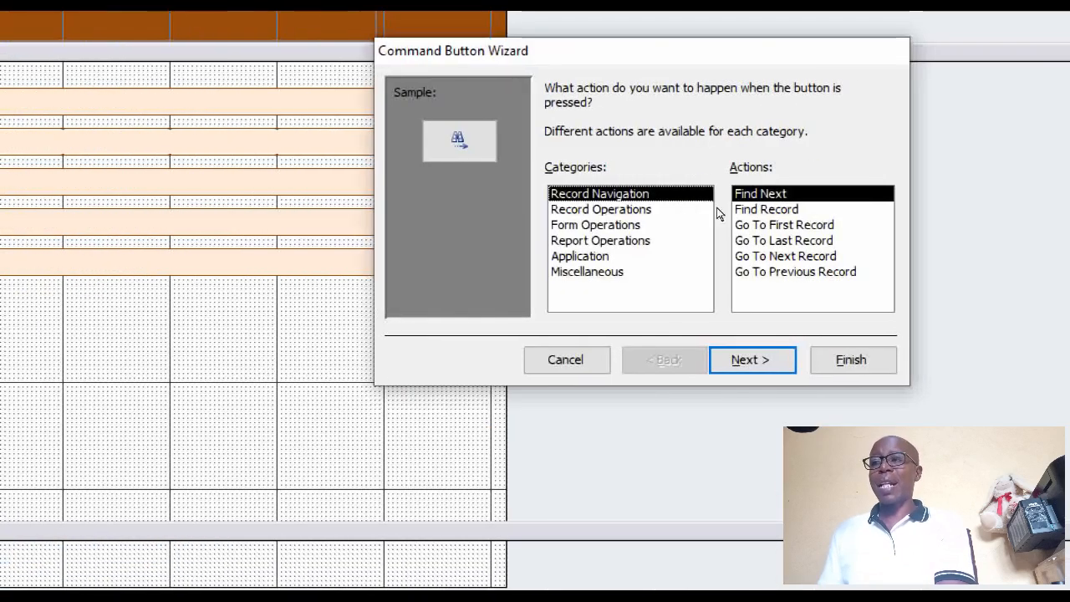
{"action": "left_click", "coordinate": [801, 255]}
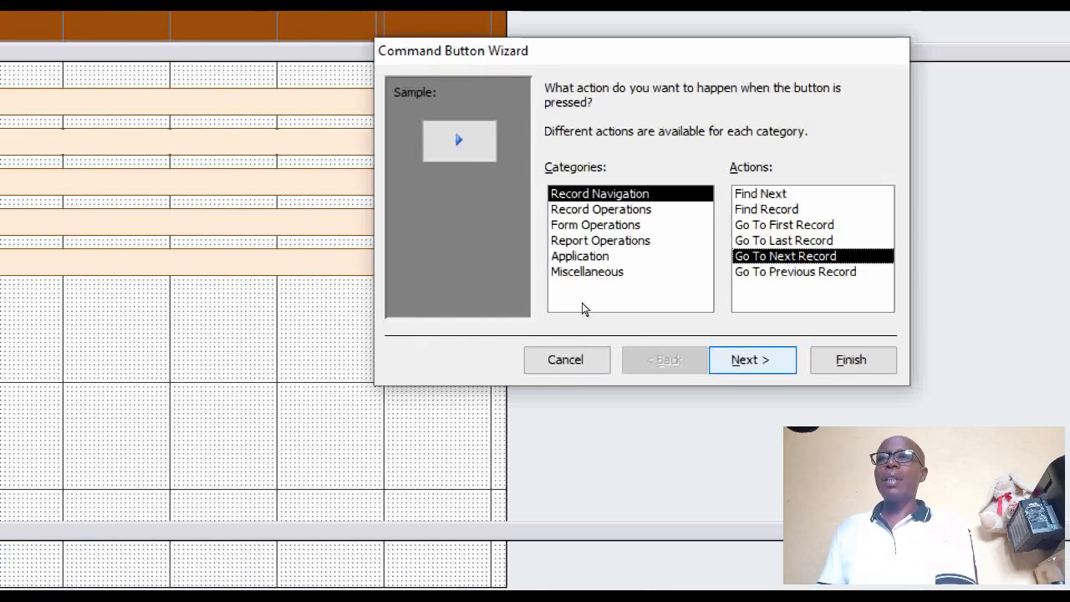
{"action": "key", "text": "Return"}
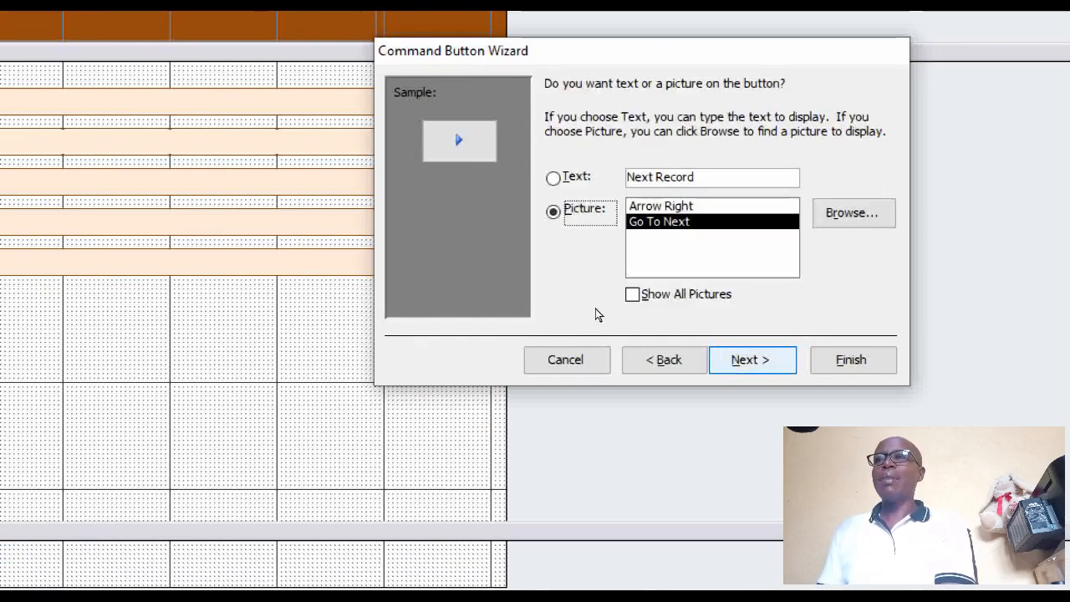
{"action": "key", "text": "Return"}
{"action": "type", "text": "cmd"}
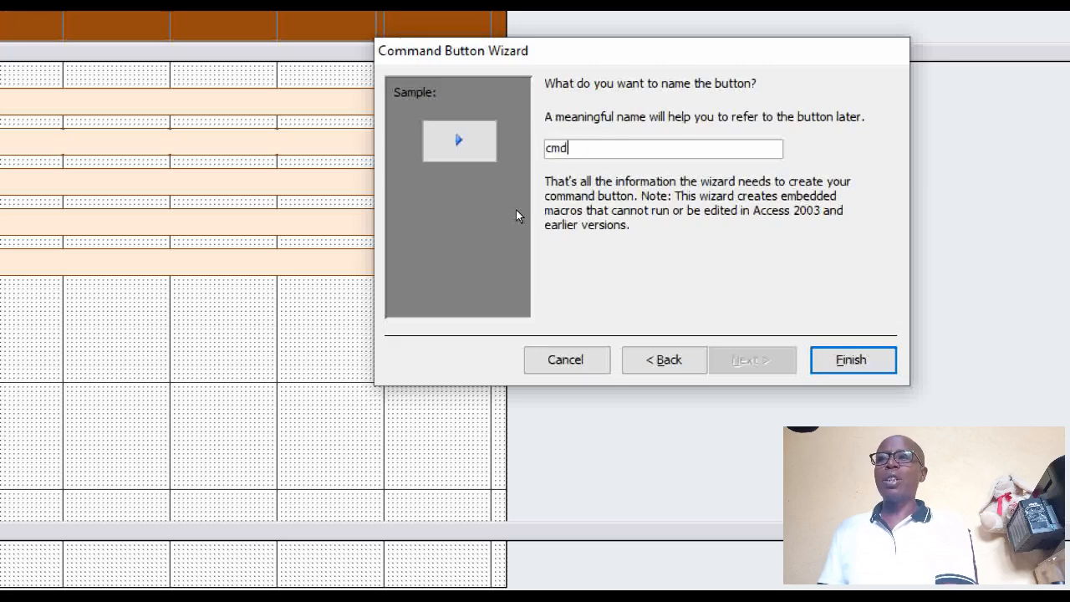
{"action": "type", "text": "Next"}
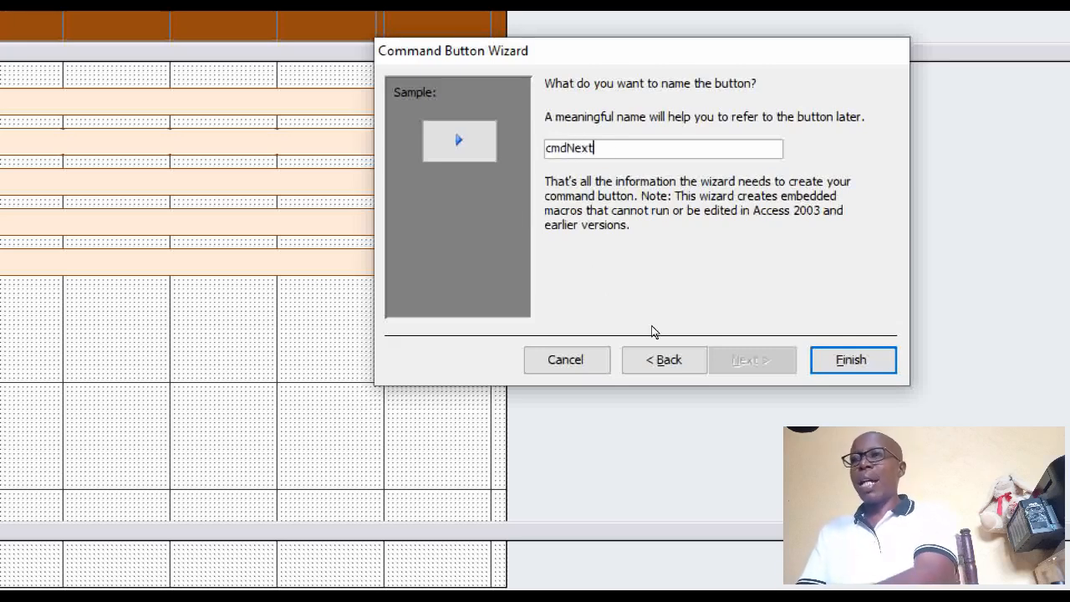
{"action": "key", "text": "Return"}
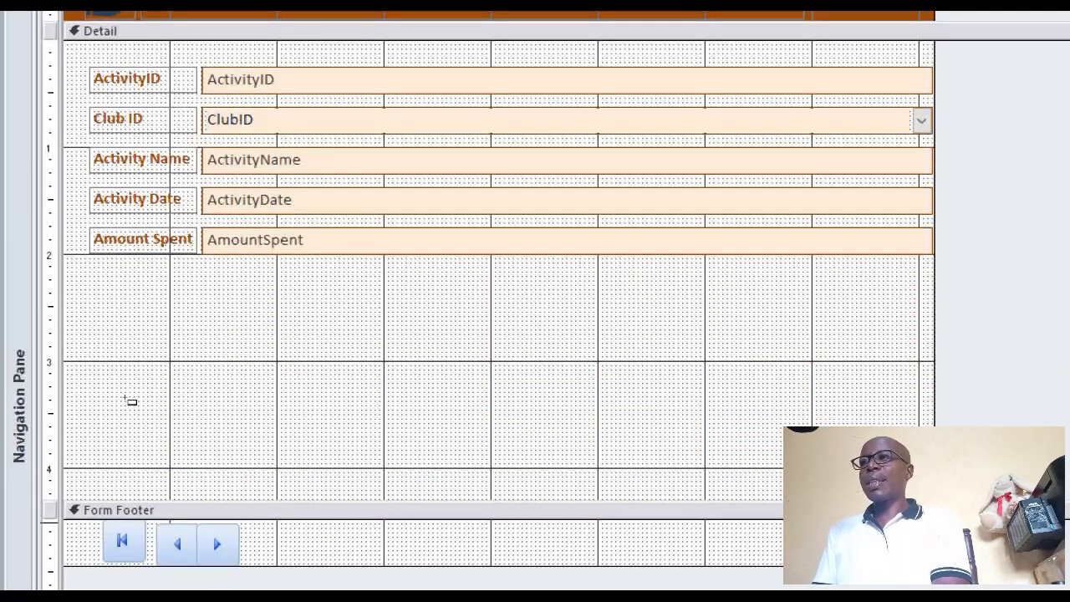
- Add a Go To Last Record button with the Go To Last picture beside the next-record button in the footer, named cmdLast
{"action": "left_click", "coordinate": [249, 524]}
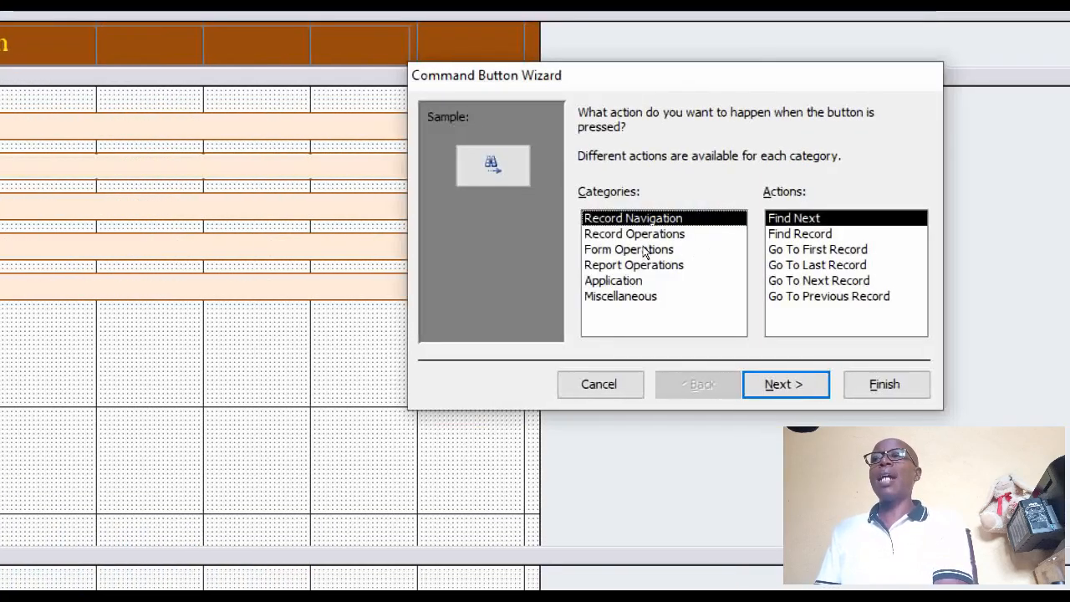
{"action": "left_click", "coordinate": [816, 264]}
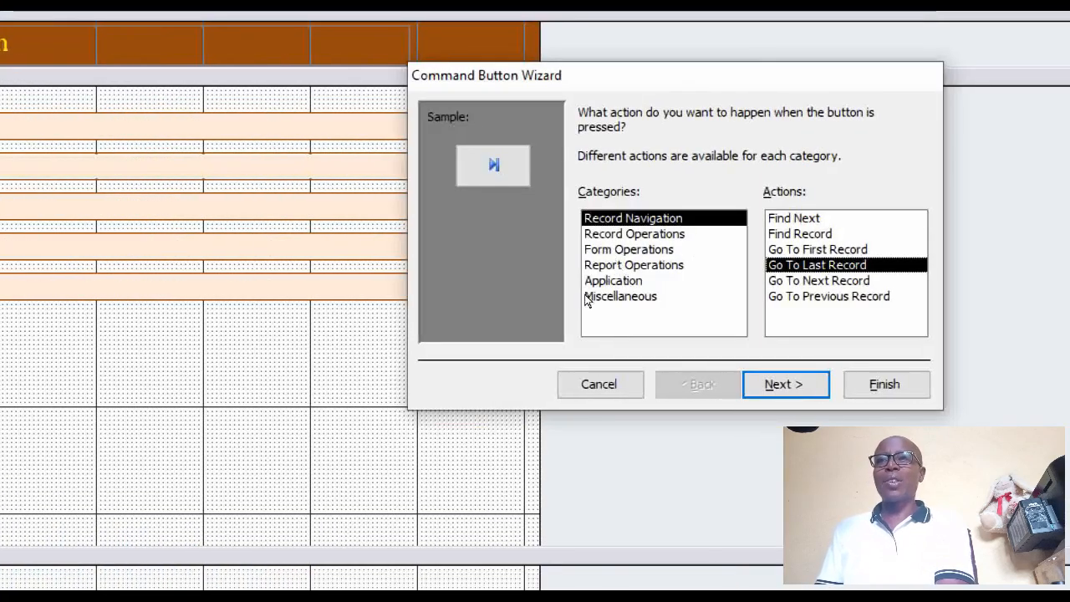
{"action": "left_click", "coordinate": [784, 384]}
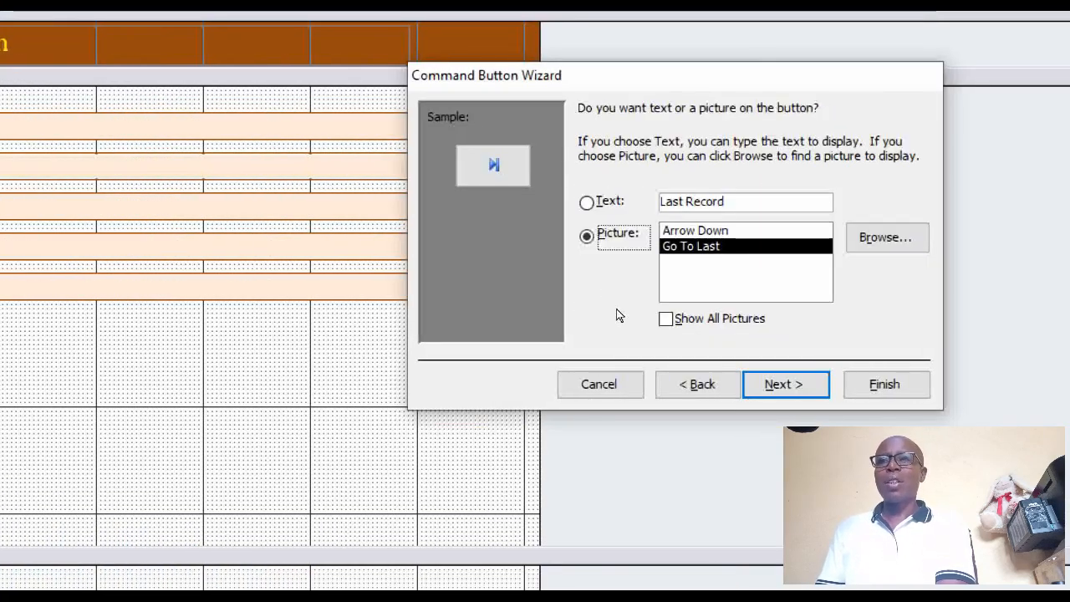
{"action": "key", "text": "Return"}
{"action": "type", "text": "cm"}
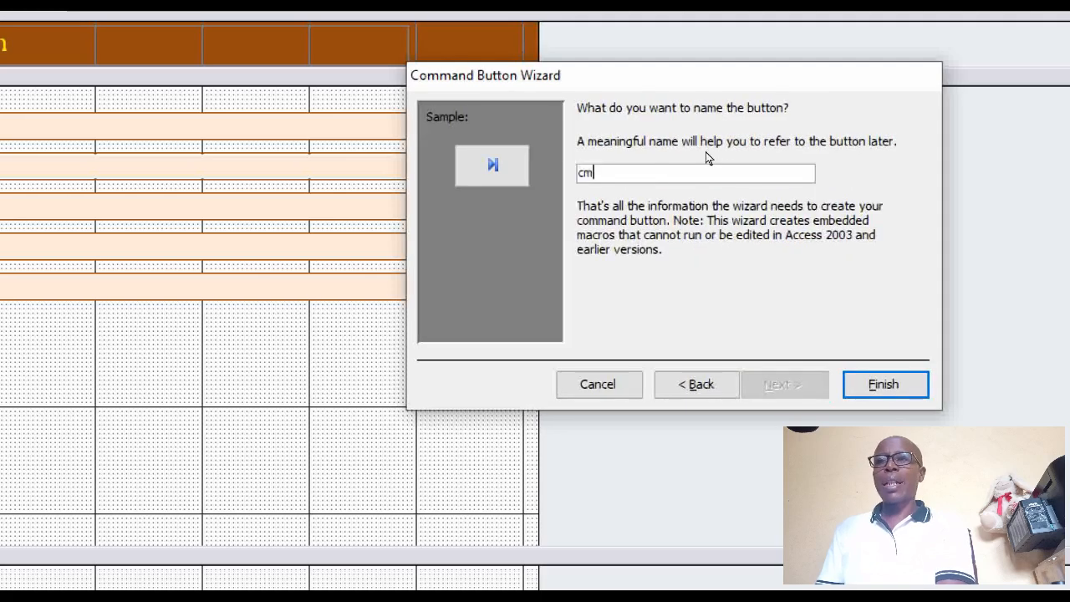
{"action": "type", "text": "dLaST"}
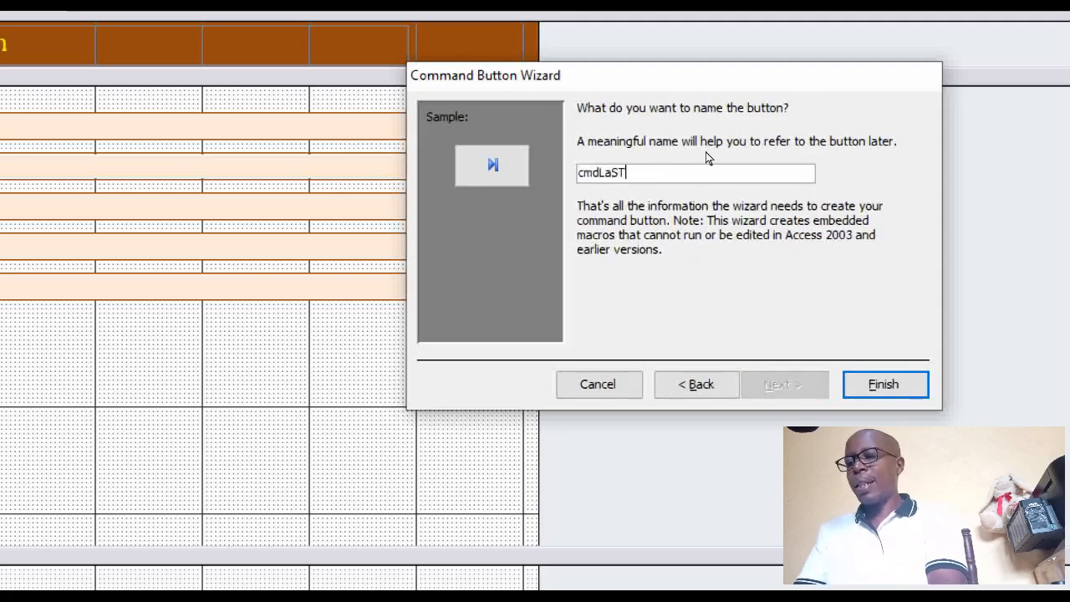
{"action": "key", "text": "BackSpace"}
{"action": "key", "text": "BackSpace"}
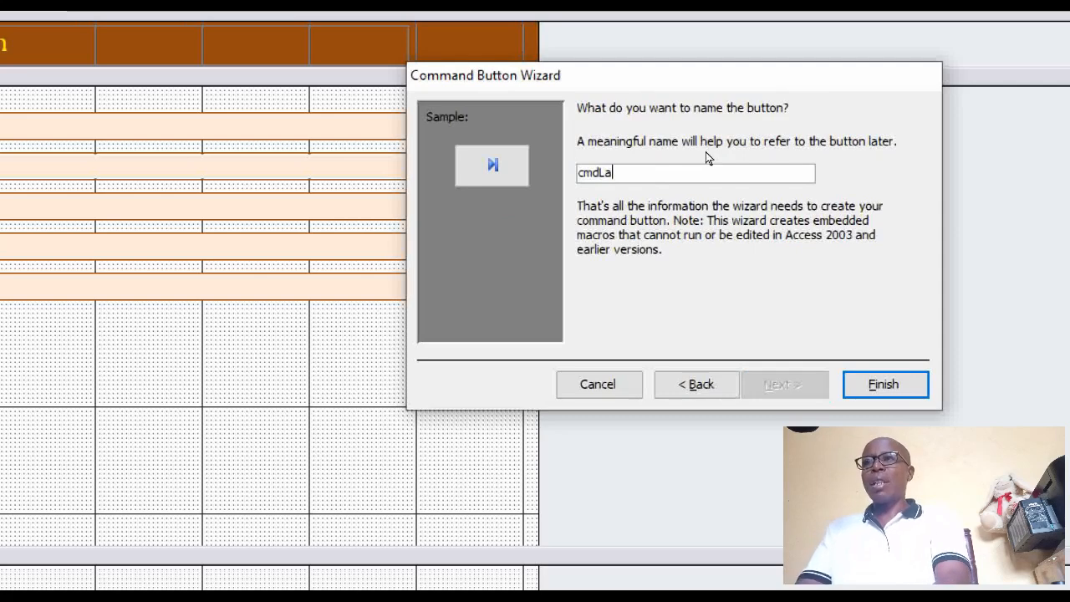
{"action": "type", "text": "st"}
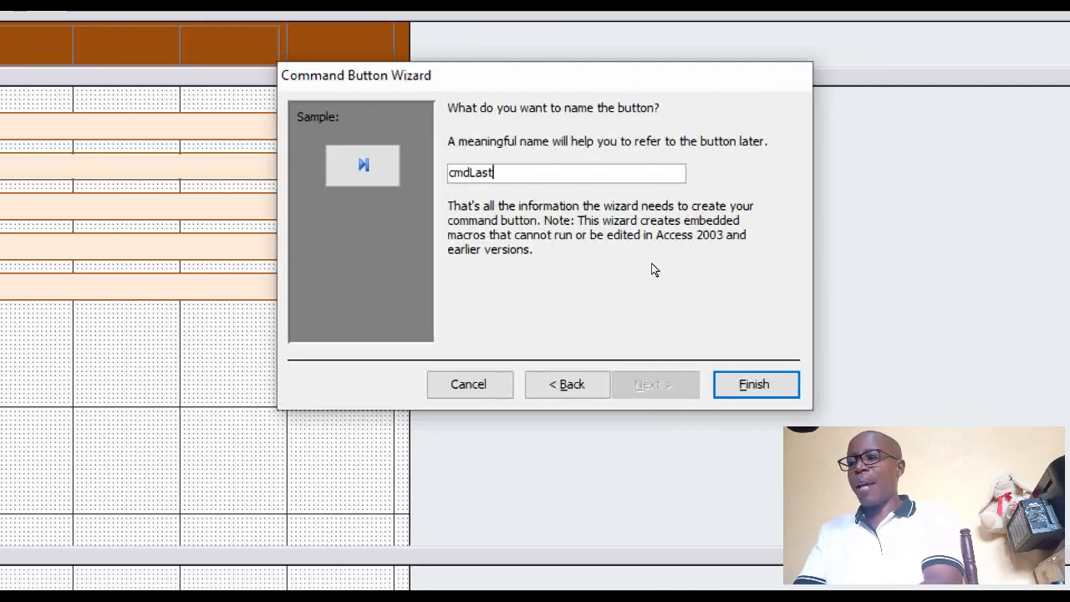
{"action": "key", "text": "Return"}
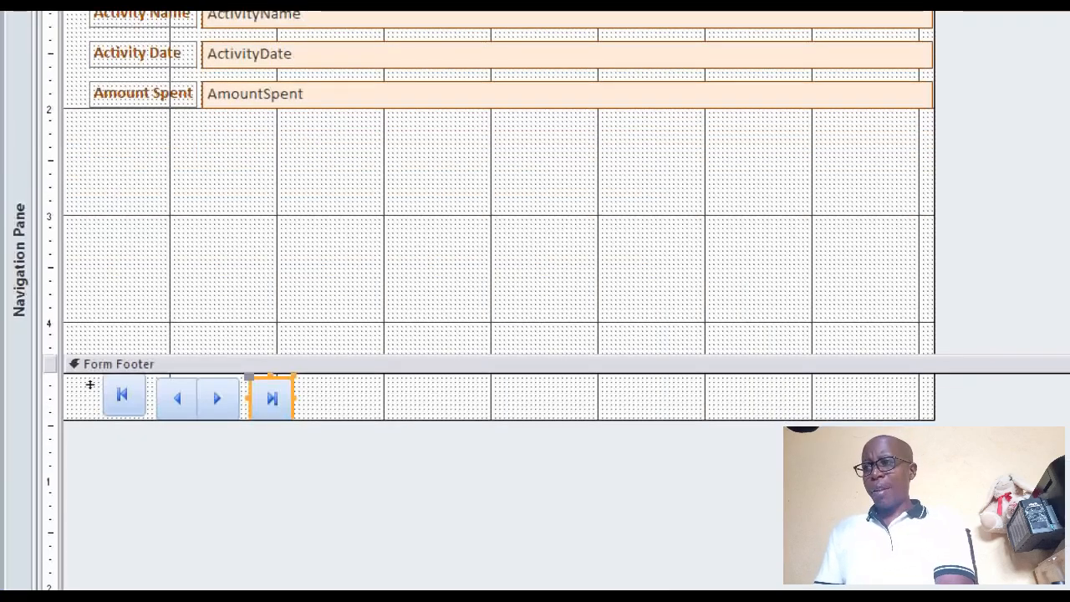
- Shorten the Detail section so the Form Footer sits directly beneath the Amount Spent field
{"action": "left_click_drag", "start_coordinate": [90, 384], "coordinate": [95, 374]}
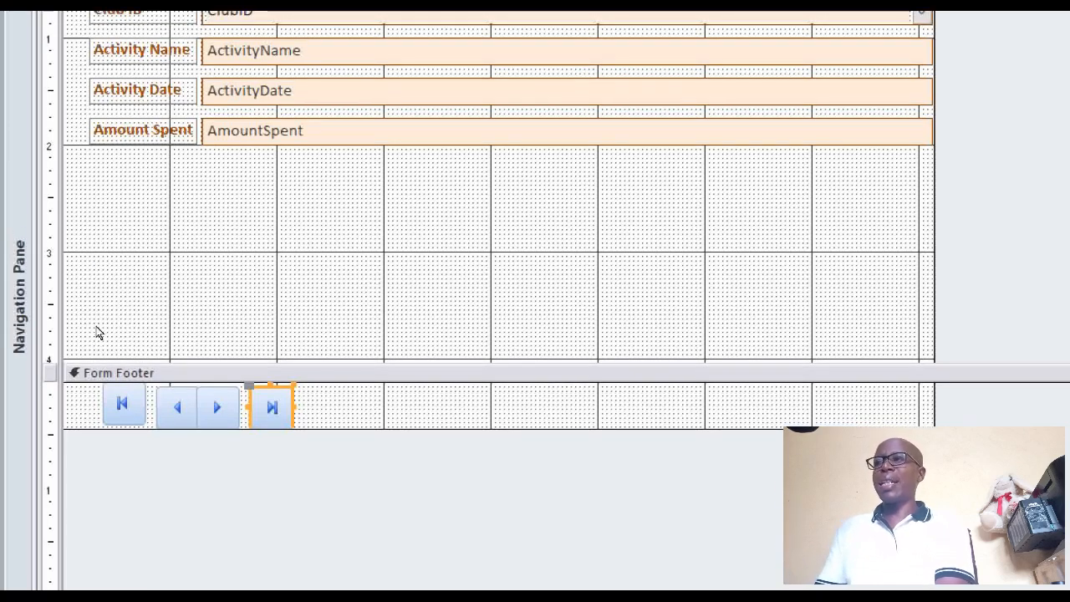
{"action": "left_click_drag", "start_coordinate": [94, 371], "coordinate": [78, 262]}
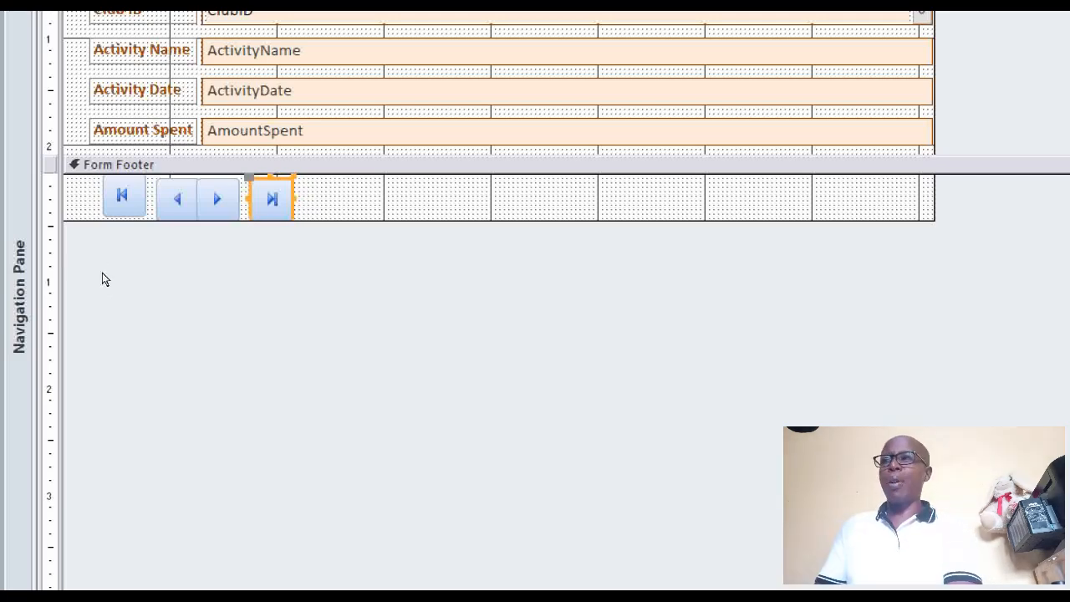
{"action": "left_click_drag", "start_coordinate": [102, 270], "coordinate": [106, 305]}
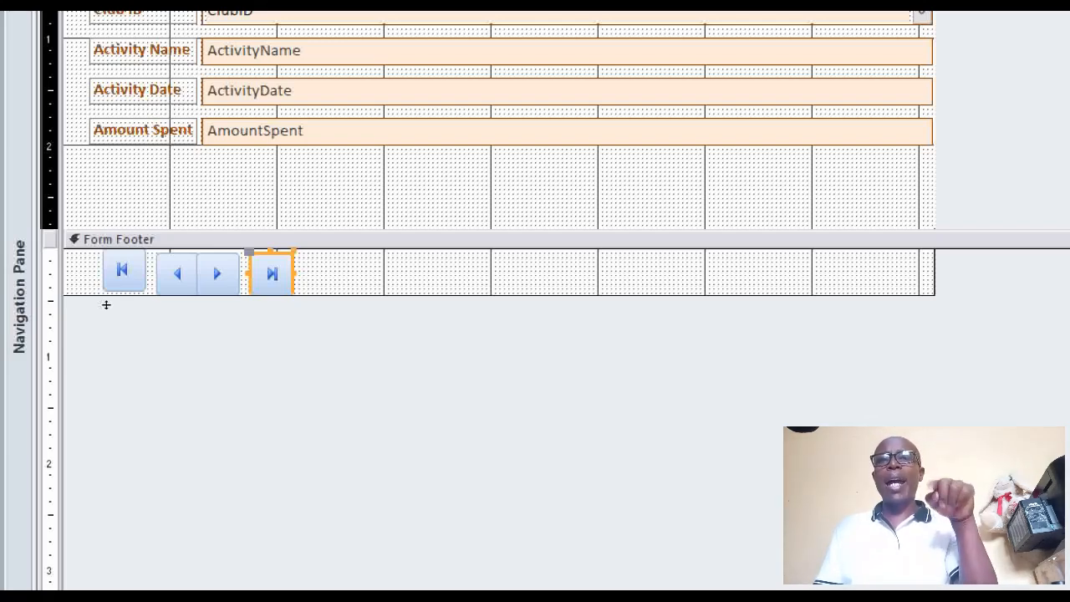
{"action": "left_click_drag", "start_coordinate": [106, 305], "coordinate": [97, 267]}
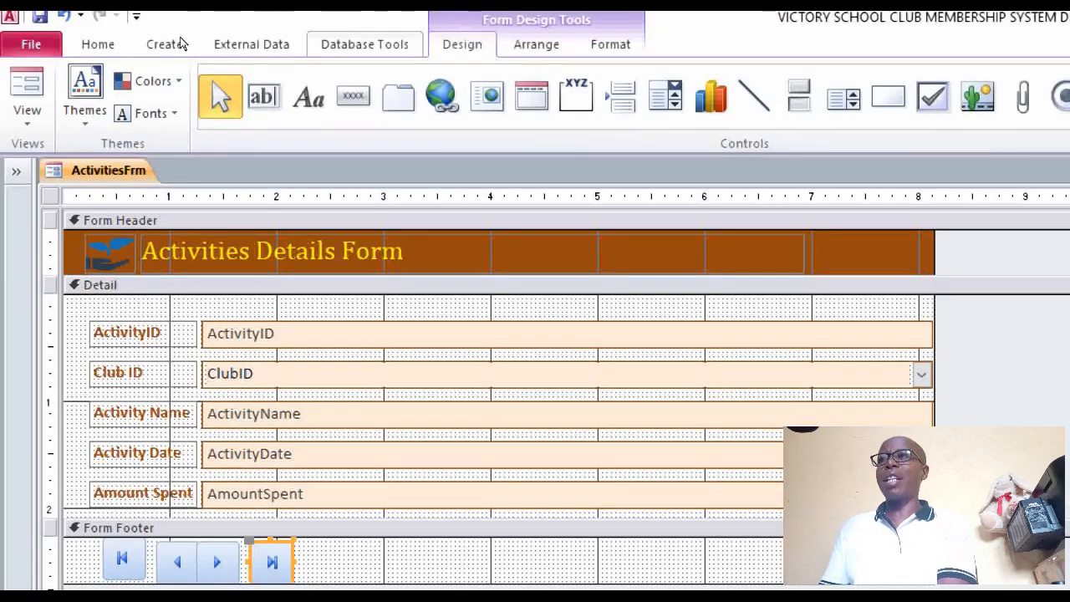
- Place a command button beside the last-record button in the footer with the Add New Record action from Record Operations
{"action": "left_click", "coordinate": [353, 12]}
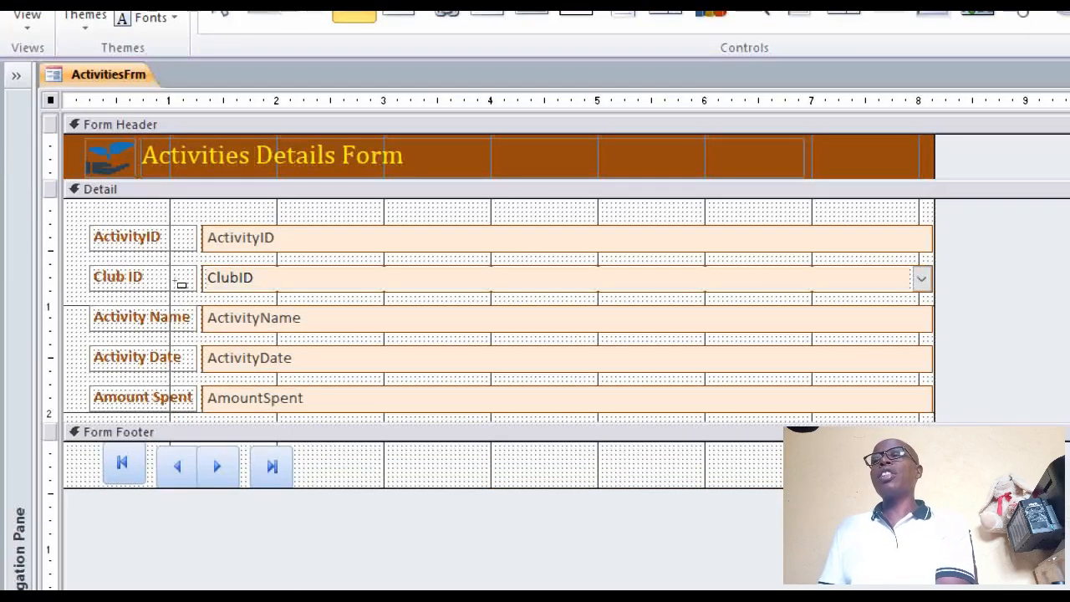
{"action": "left_click", "coordinate": [340, 450]}
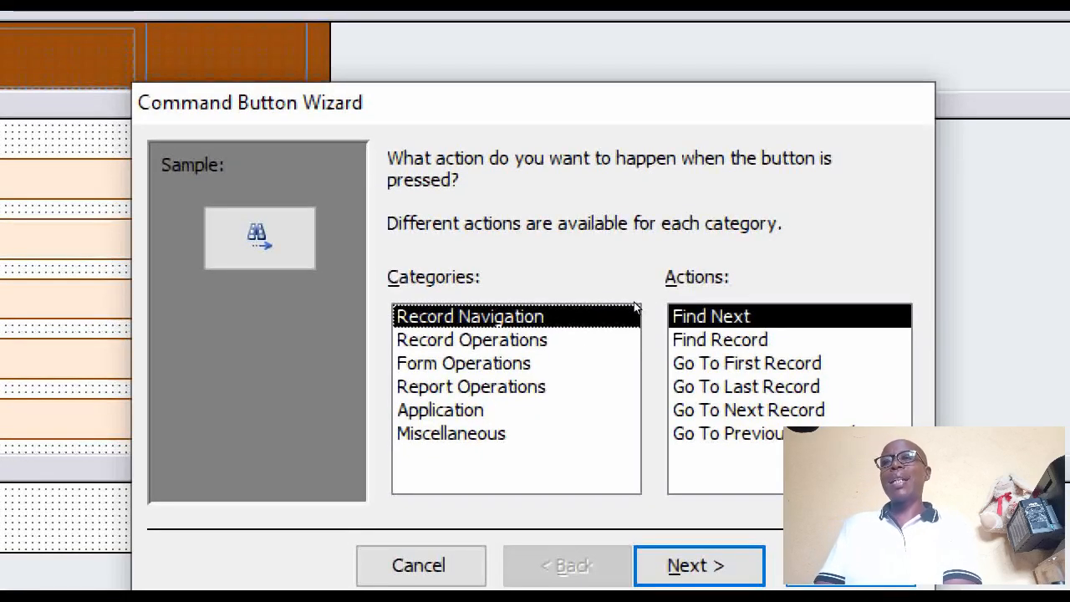
{"action": "key", "text": "Down"}
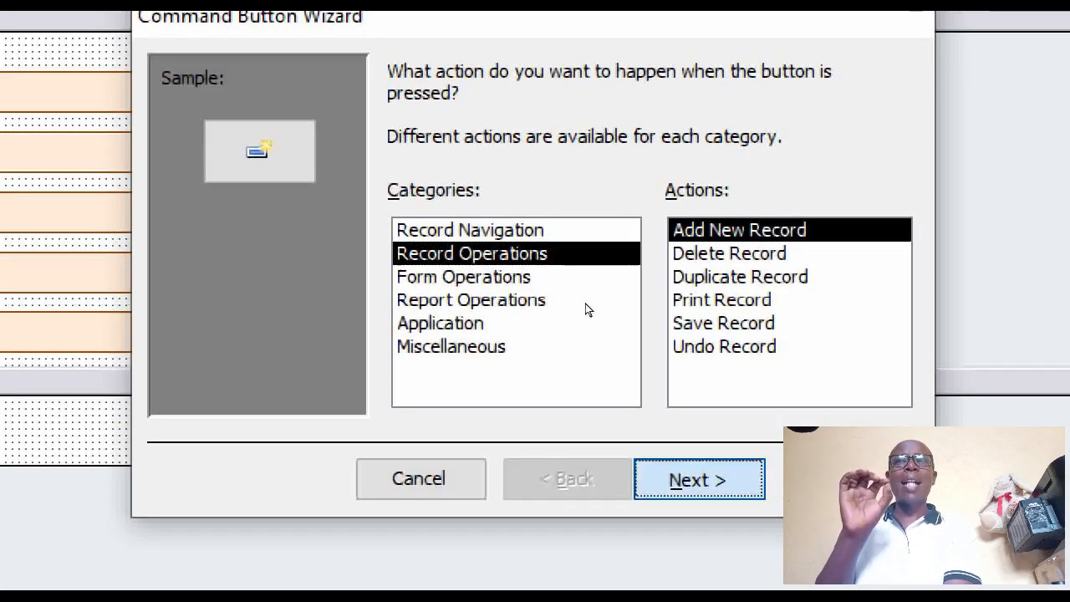
{"action": "key", "text": "Return"}
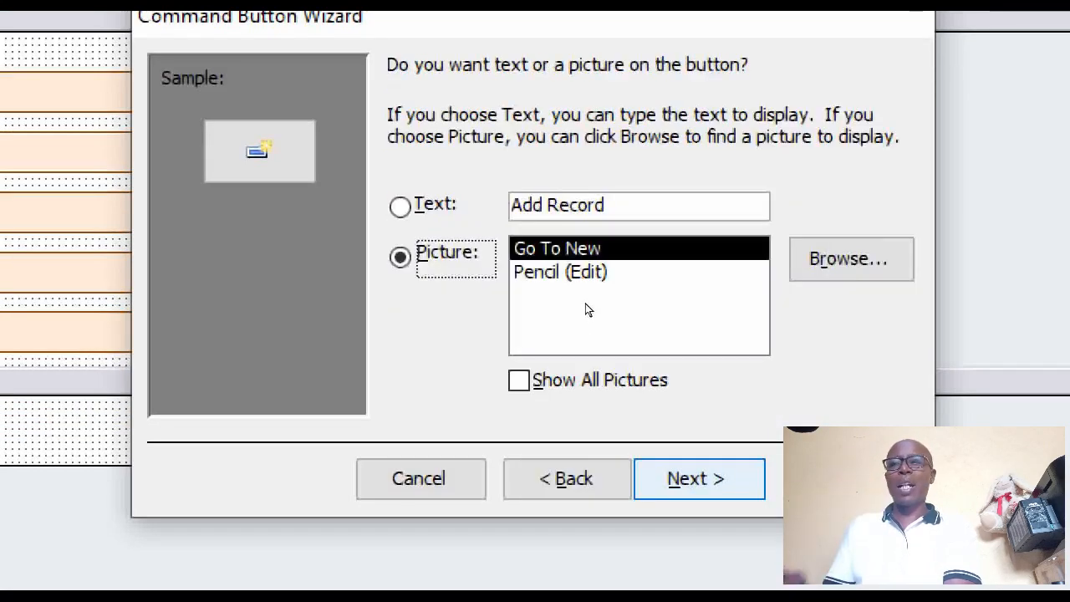
- Show text instead of a picture on the new button, with the caption Add Activity
{"action": "left_click", "coordinate": [490, 214]}
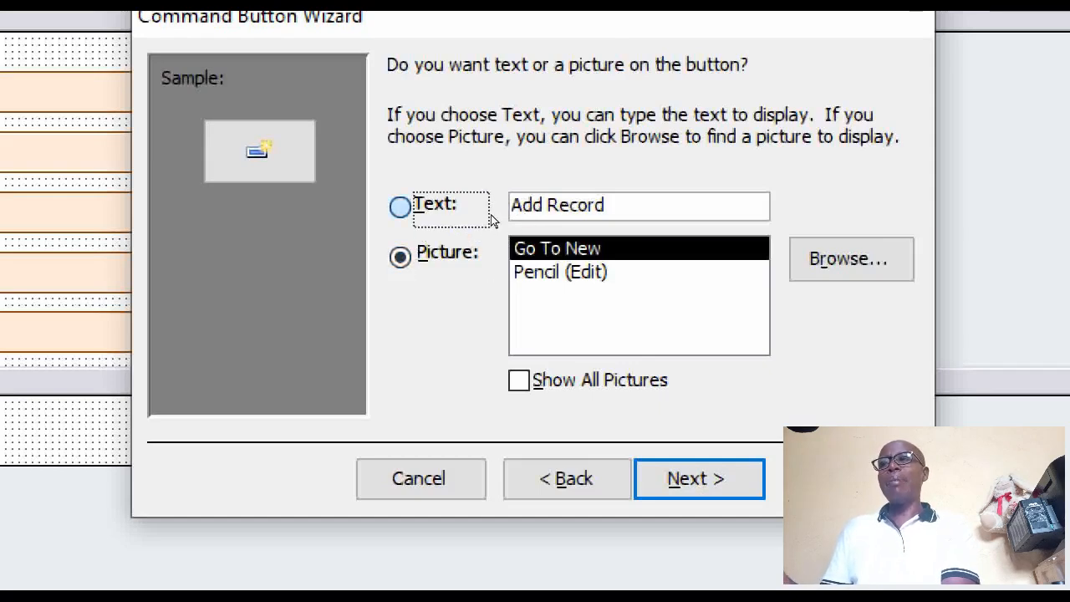
{"action": "double_click", "coordinate": [547, 216]}
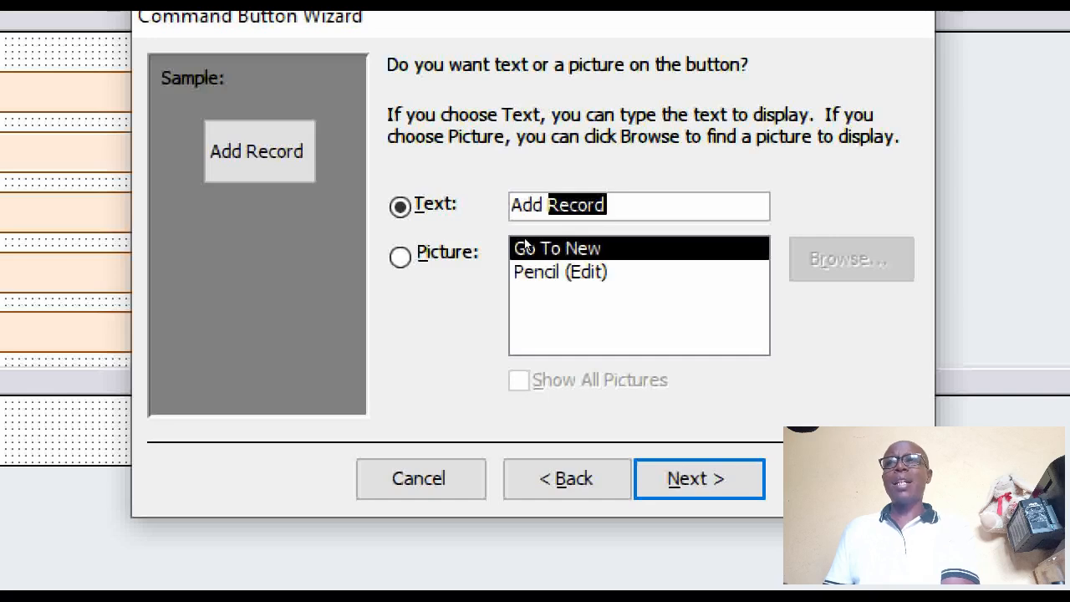
{"action": "type", "text": "Actifvi"}
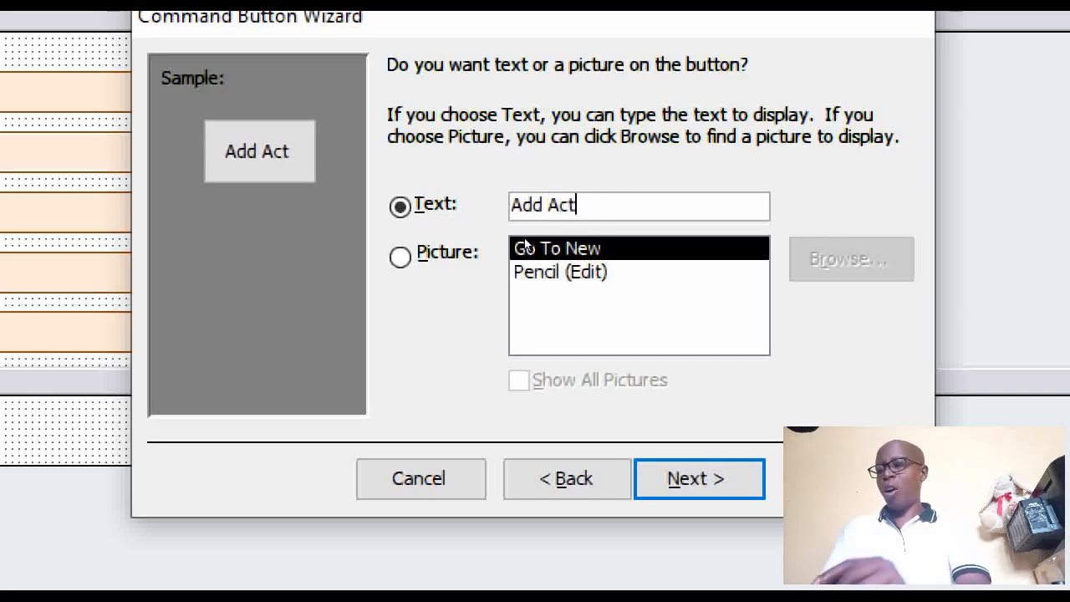
{"action": "key", "text": "BackSpace"}
{"action": "key", "text": "BackSpace"}
{"action": "key", "text": "BackSpace"}
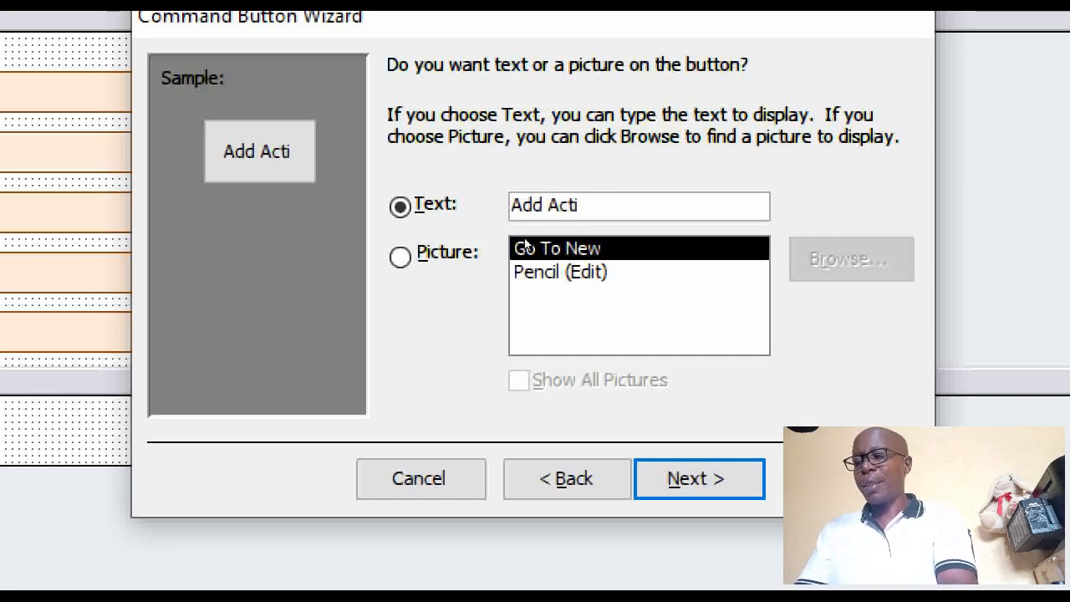
{"action": "type", "text": "vity"}
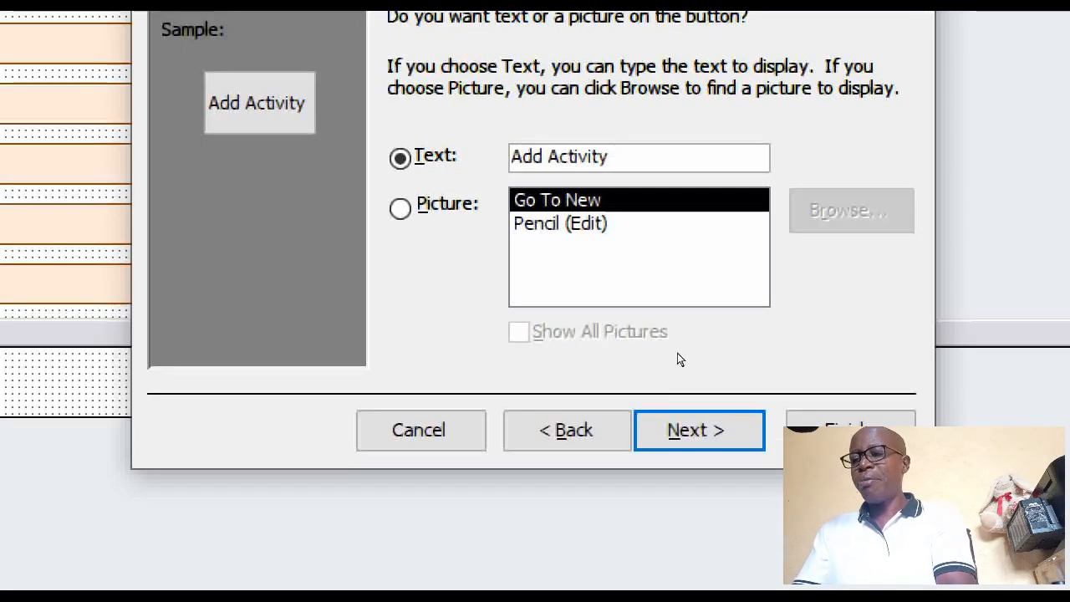
{"action": "key", "text": "Return"}
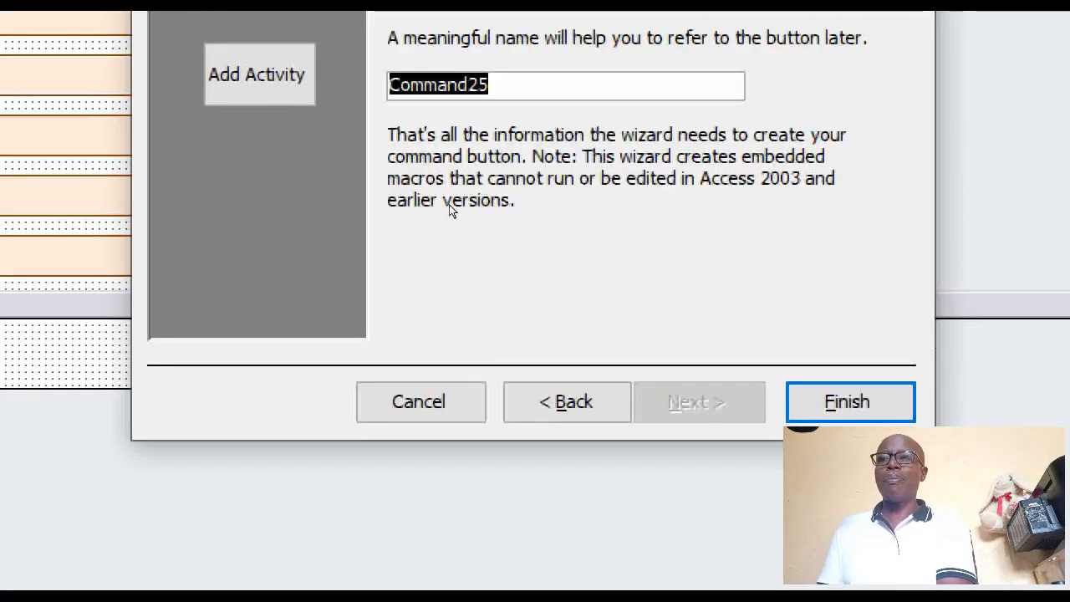
- Name the Add Activity button cmdAddNew and finish the Command Button Wizard
{"action": "type", "text": "cmd"}
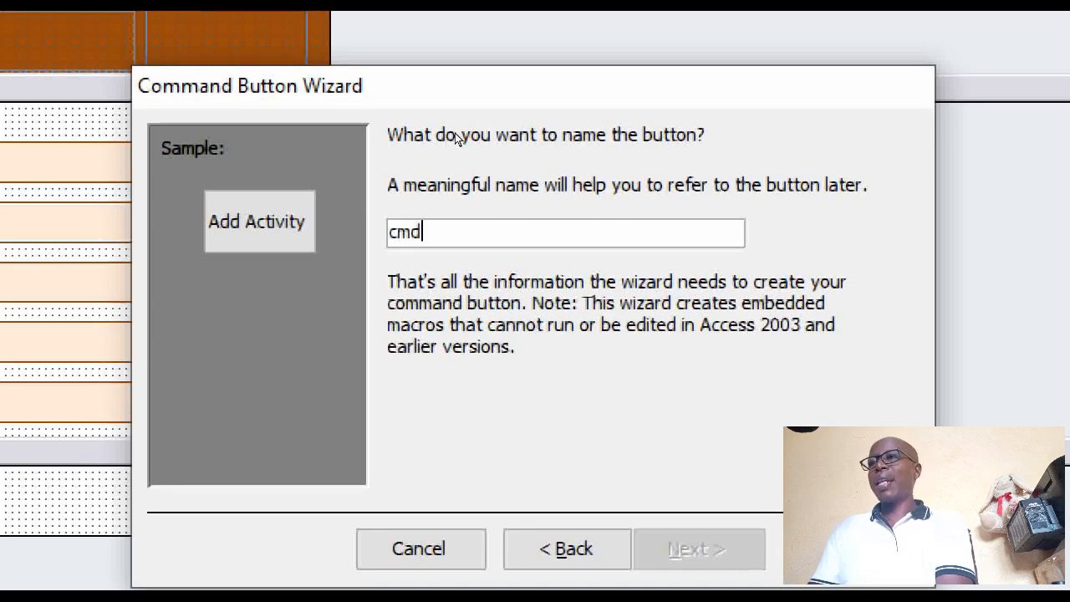
{"action": "type", "text": "AddNe"}
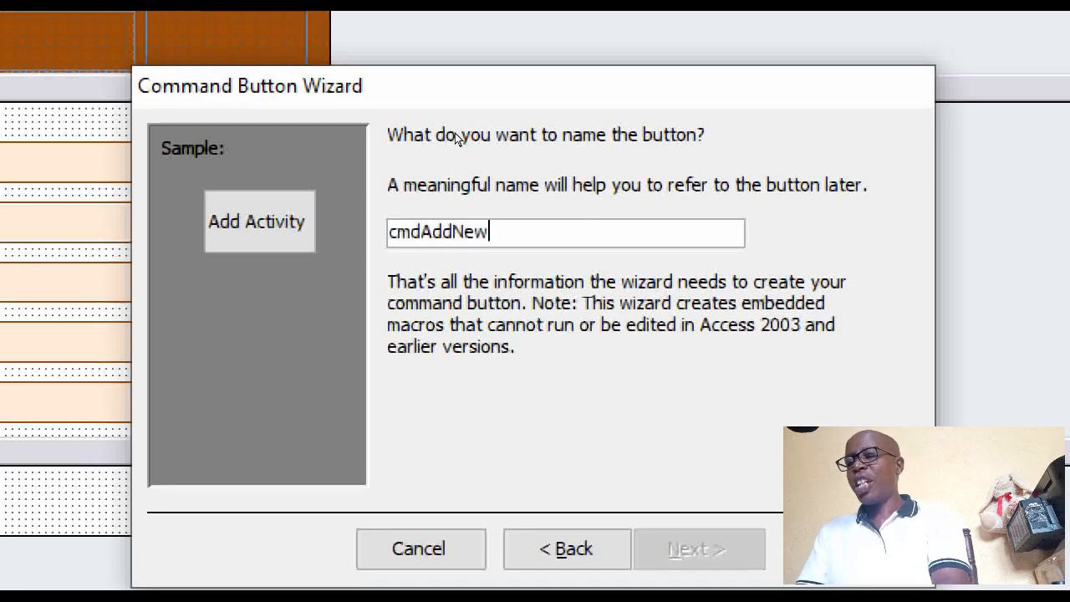
{"action": "type", "text": "w"}
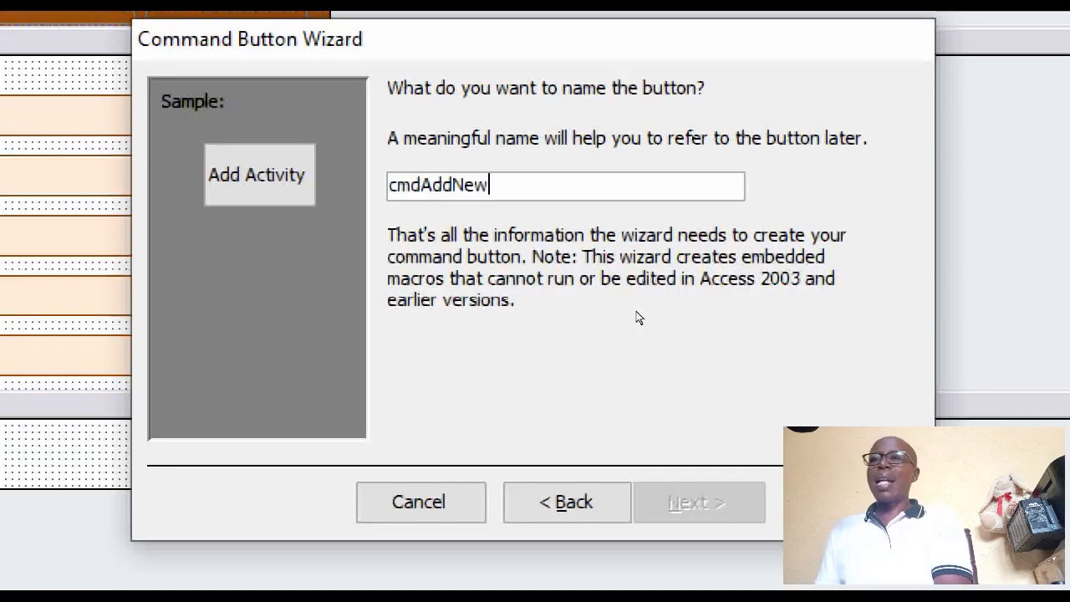
{"action": "key", "text": "Return"}
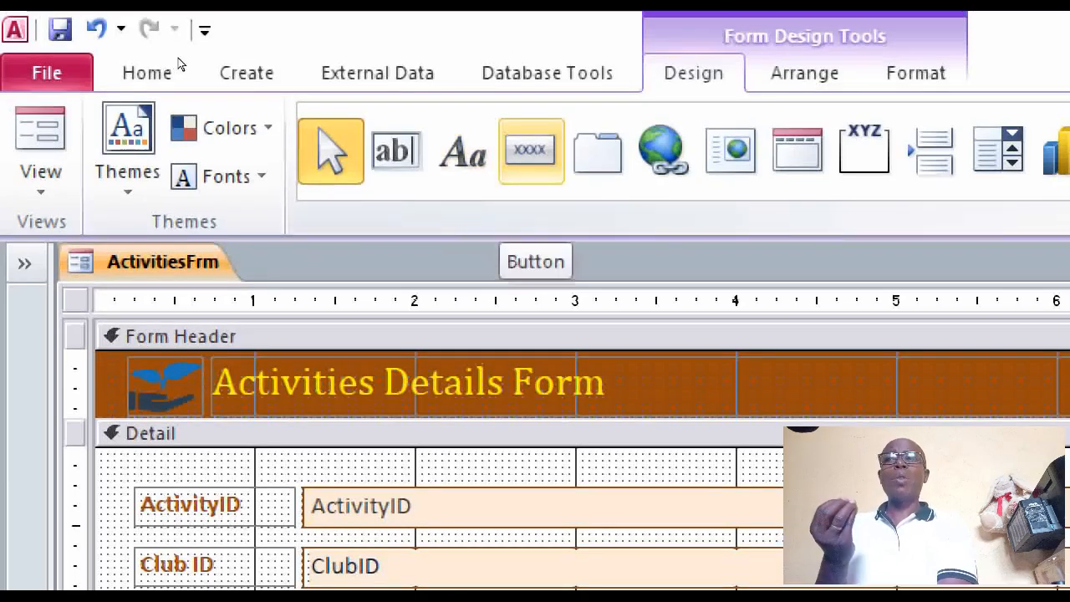
- Place a command button beside the Add Activity button in the footer with the Save Record action from Record Operations
{"action": "left_click", "coordinate": [531, 151]}
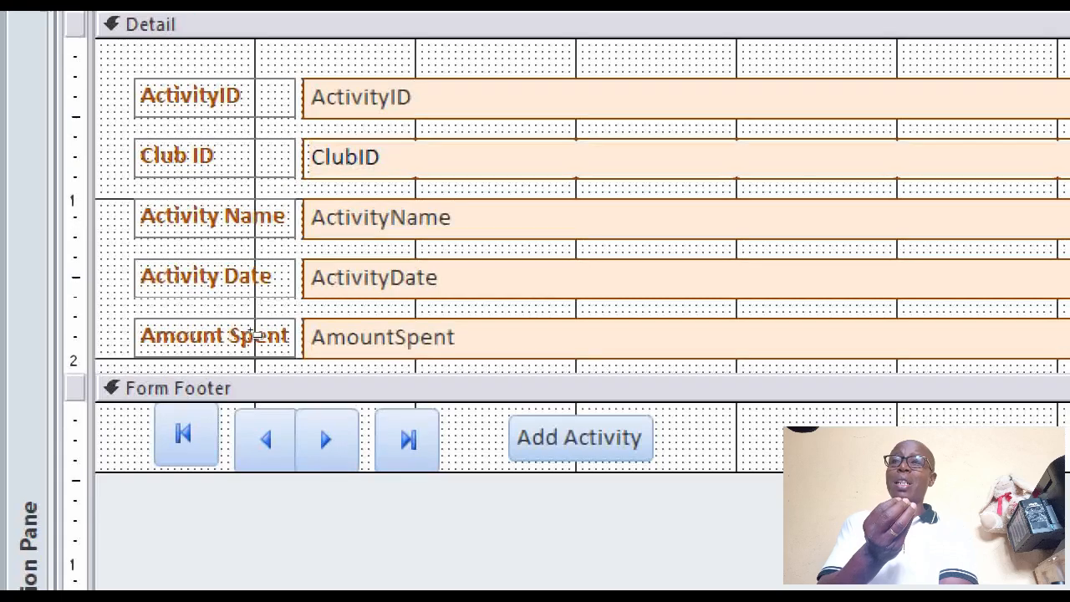
{"action": "left_click_drag", "start_coordinate": [668, 407], "coordinate": [829, 451]}
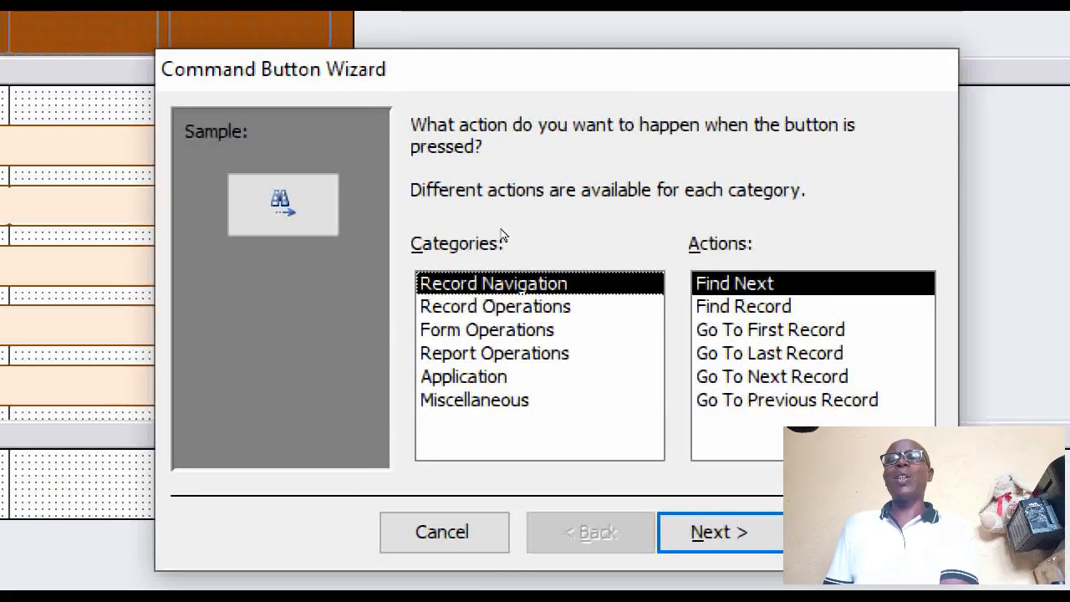
{"action": "key", "text": "Down"}
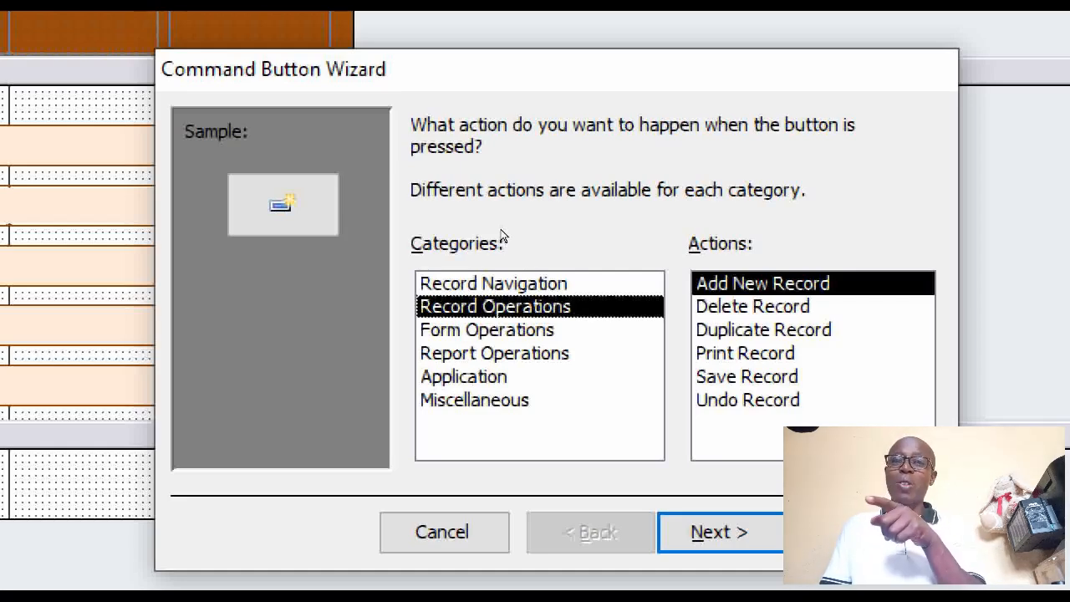
{"action": "left_click", "coordinate": [747, 377]}
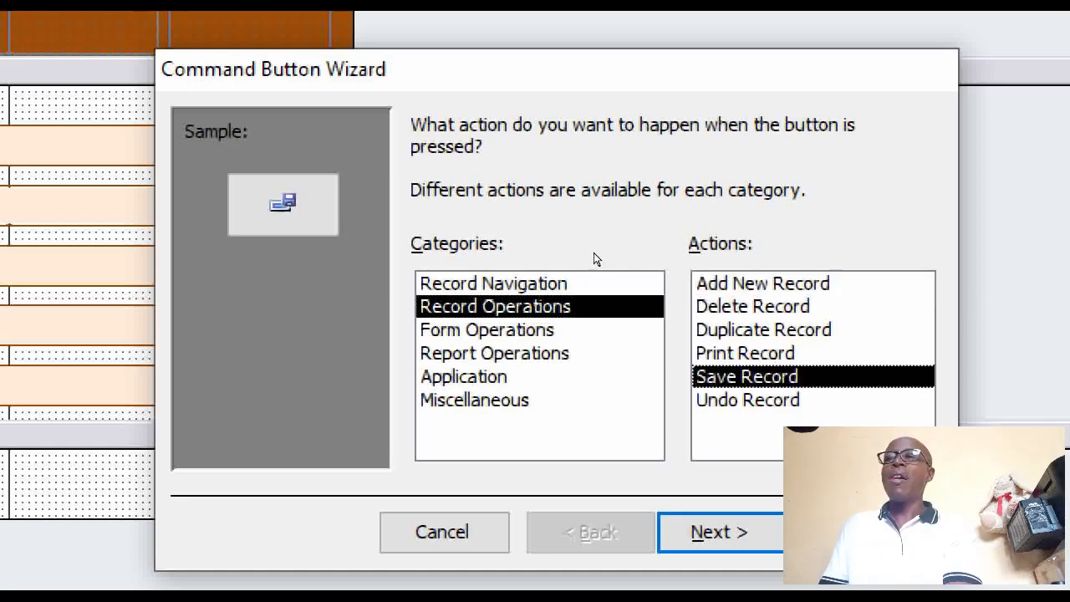
{"action": "left_click", "coordinate": [718, 532]}
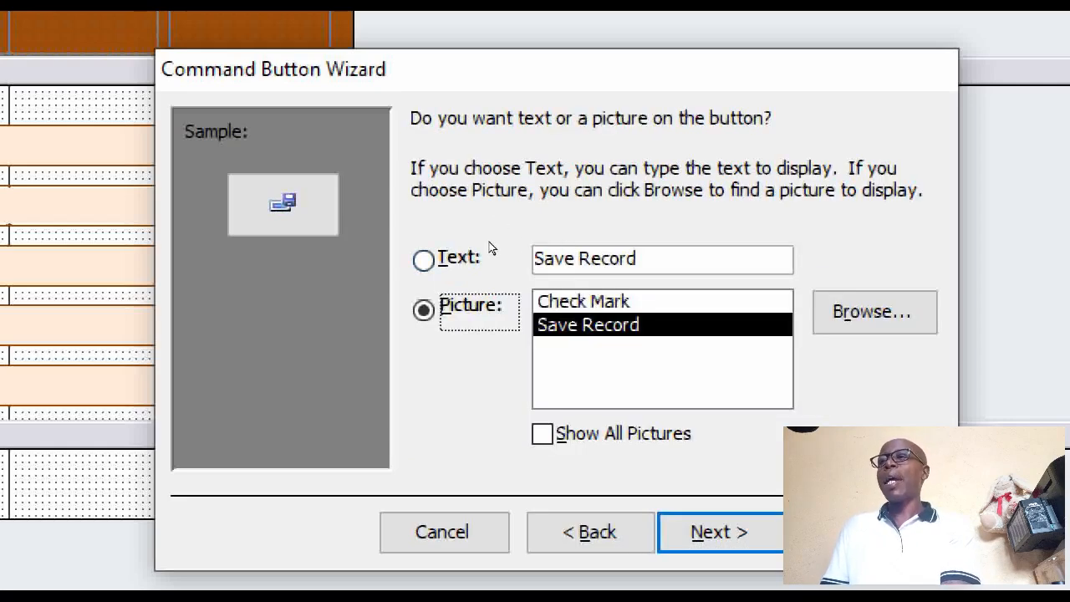
- Keep the Save Record picture on the new button, name it cmdSave and finish the Command Button Wizard
{"action": "left_click", "coordinate": [583, 301]}
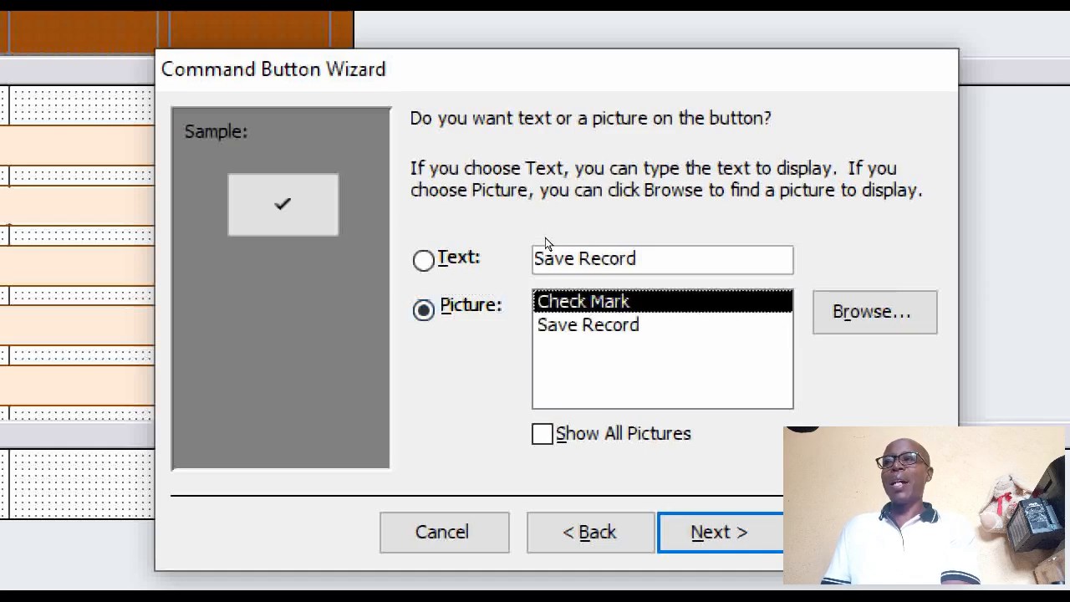
{"action": "key", "text": "Down"}
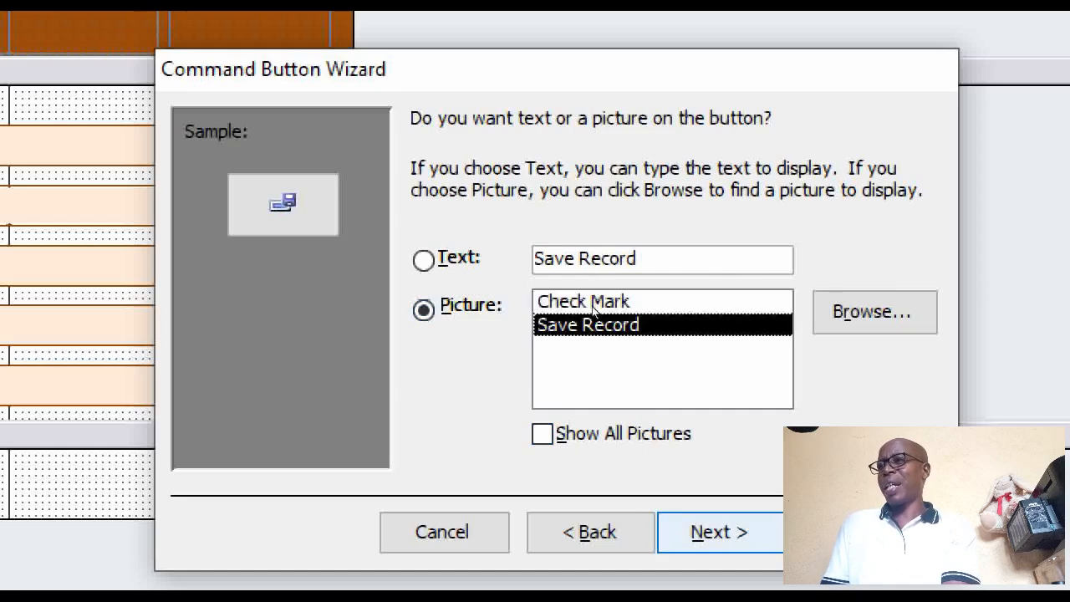
{"action": "key", "text": "Return"}
{"action": "type", "text": "cmd"}
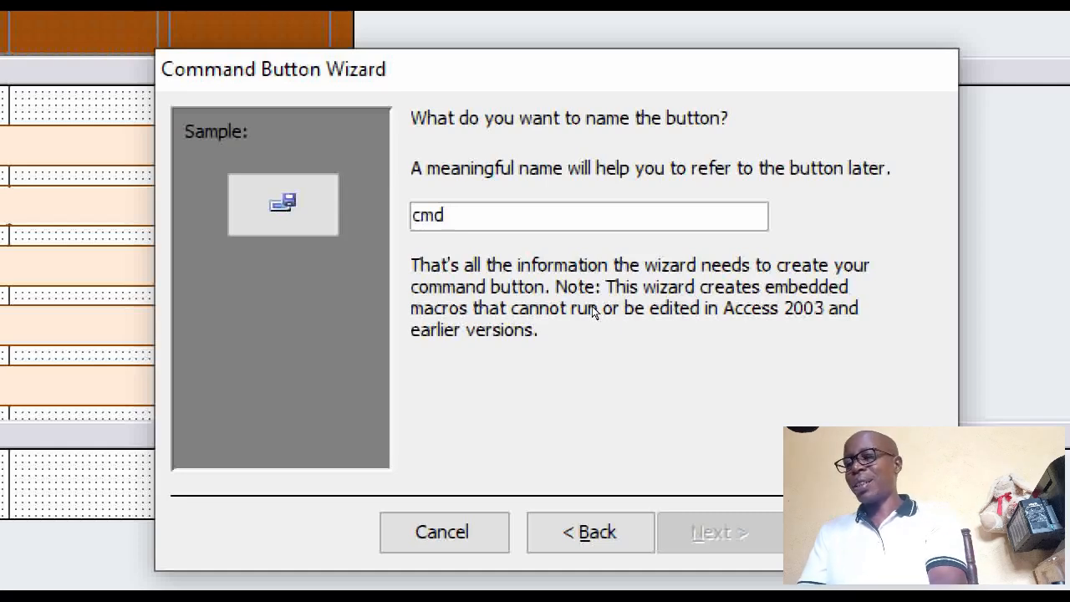
{"action": "type", "text": "Save"}
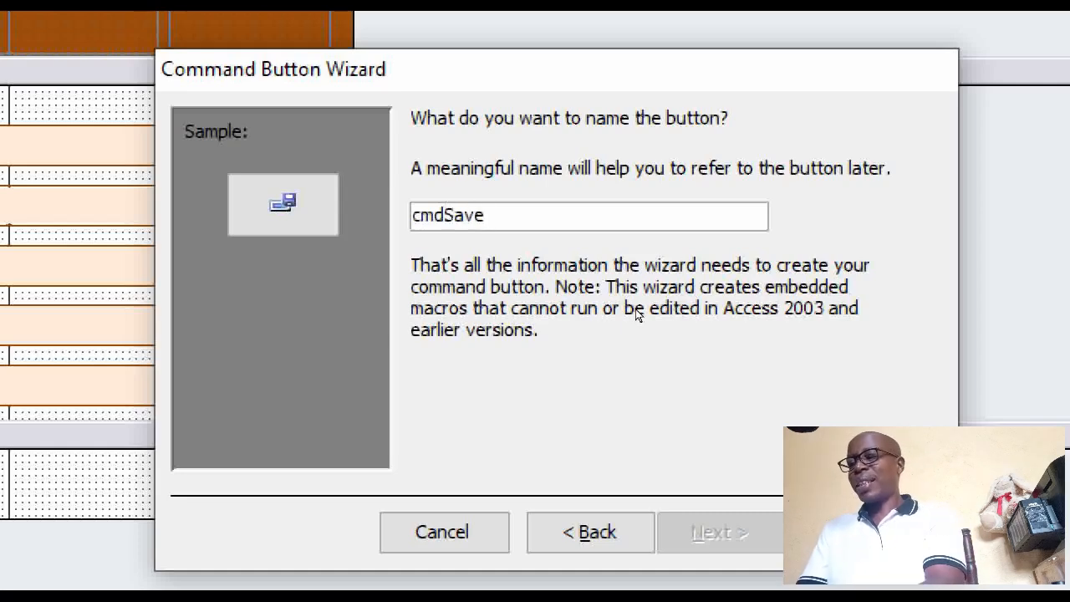
{"action": "key", "text": "Return"}
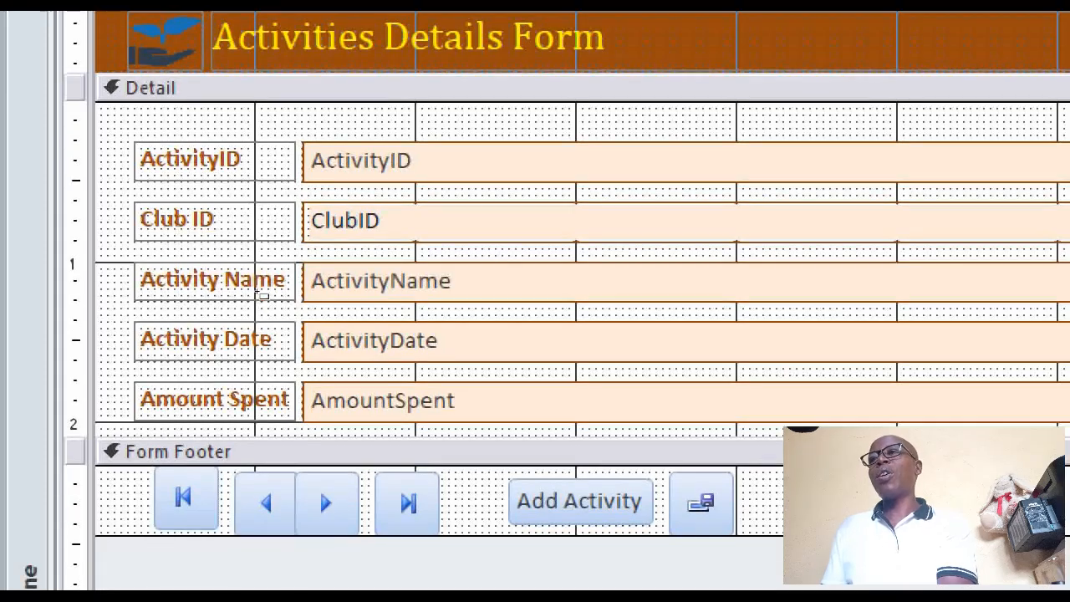
- Place a command button beside the save button in the footer with the Find Record action from Record Navigation
{"action": "left_click", "coordinate": [756, 472]}
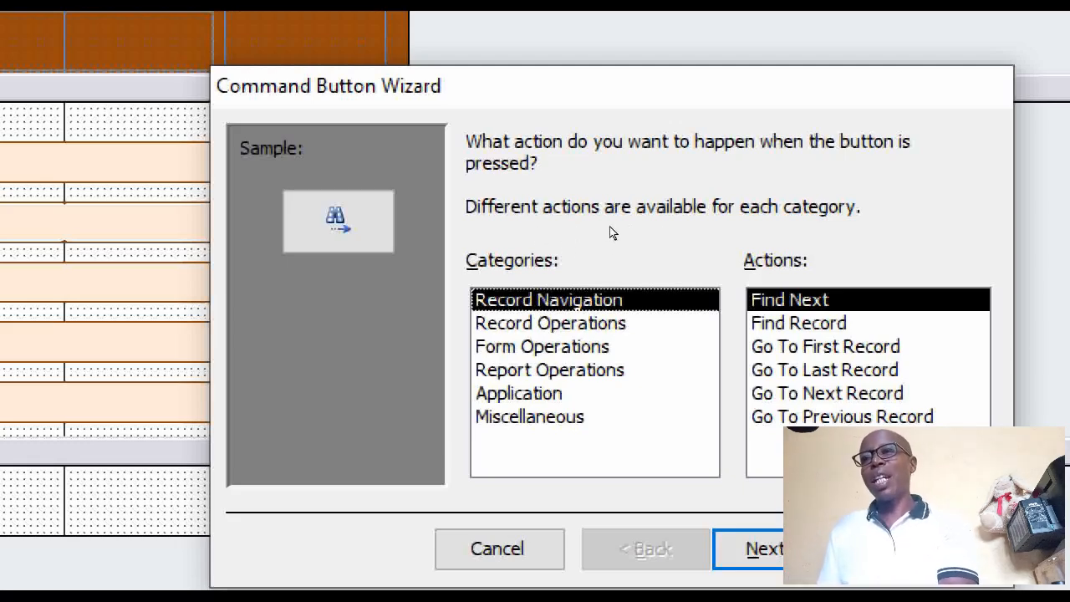
{"action": "key", "text": "Down"}
{"action": "key", "text": "Up"}
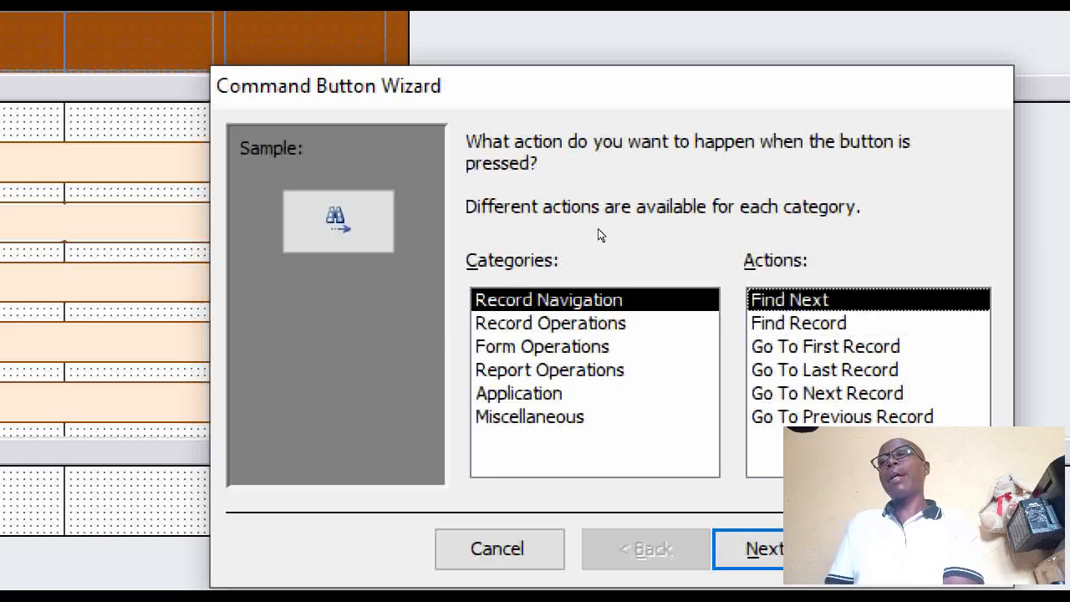
{"action": "key", "text": "Down"}
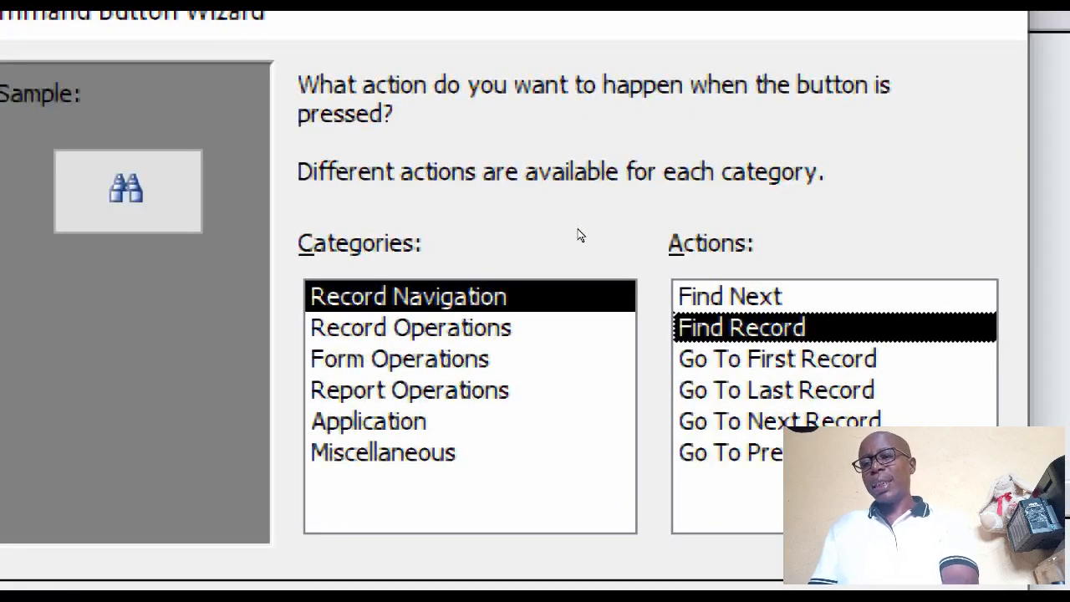
{"action": "key", "text": "Up"}
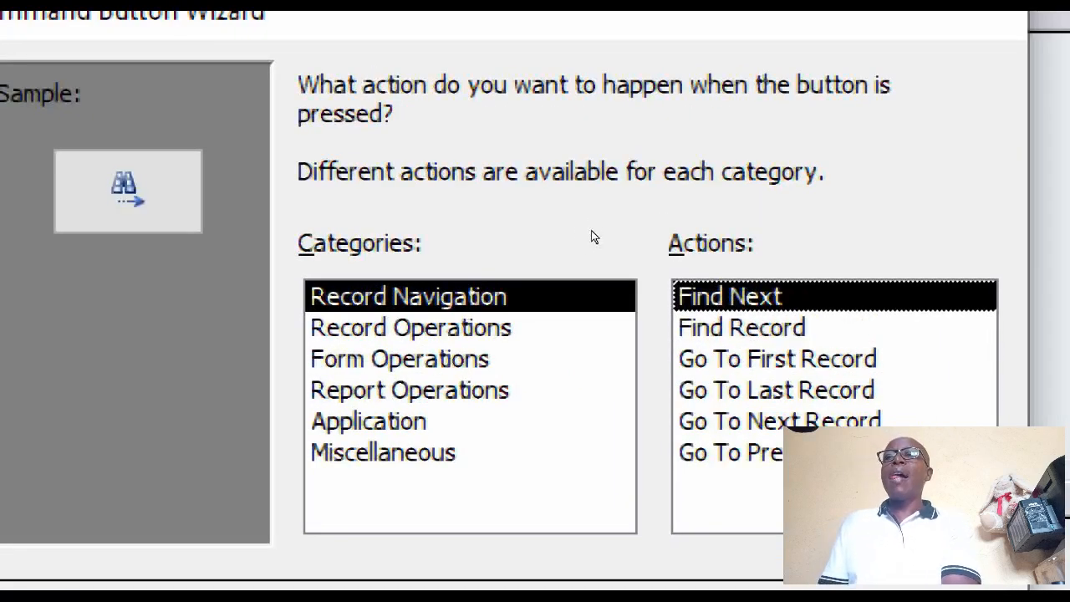
{"action": "key", "text": "Down"}
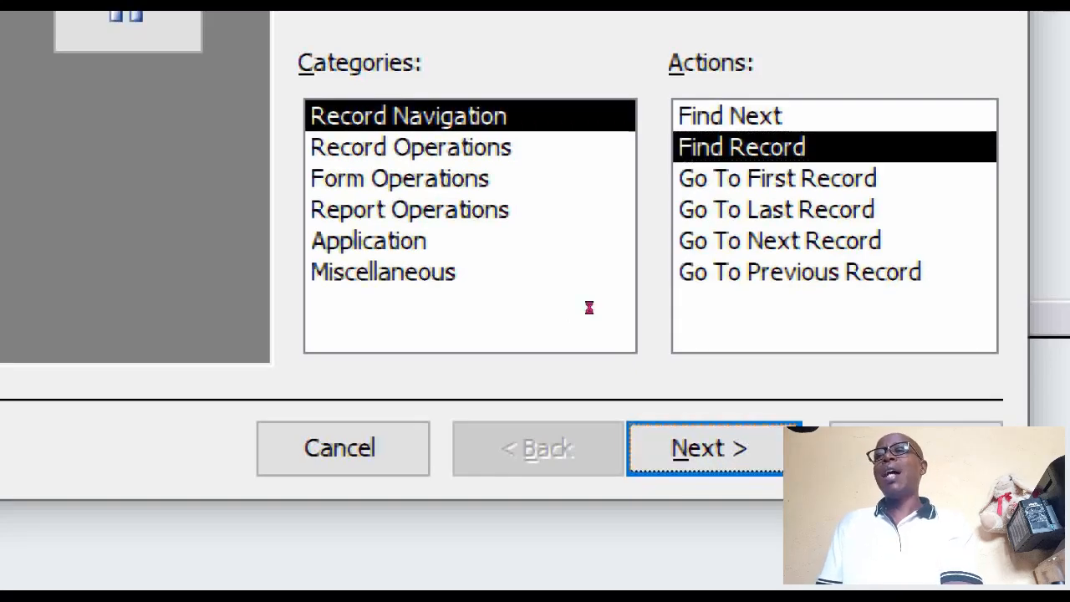
{"action": "key", "text": "Return"}
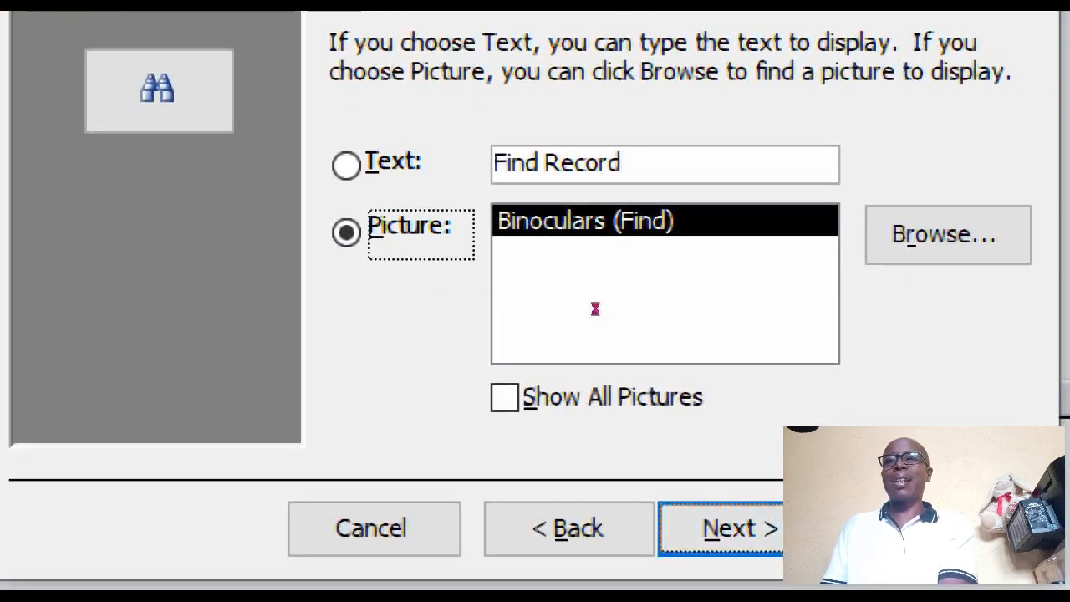
- Keep the Binoculars (Find) picture on the new button, name it cmdFind and finish the Command Button Wizard
{"action": "key", "text": "Return"}
{"action": "type", "text": "cmdF"}
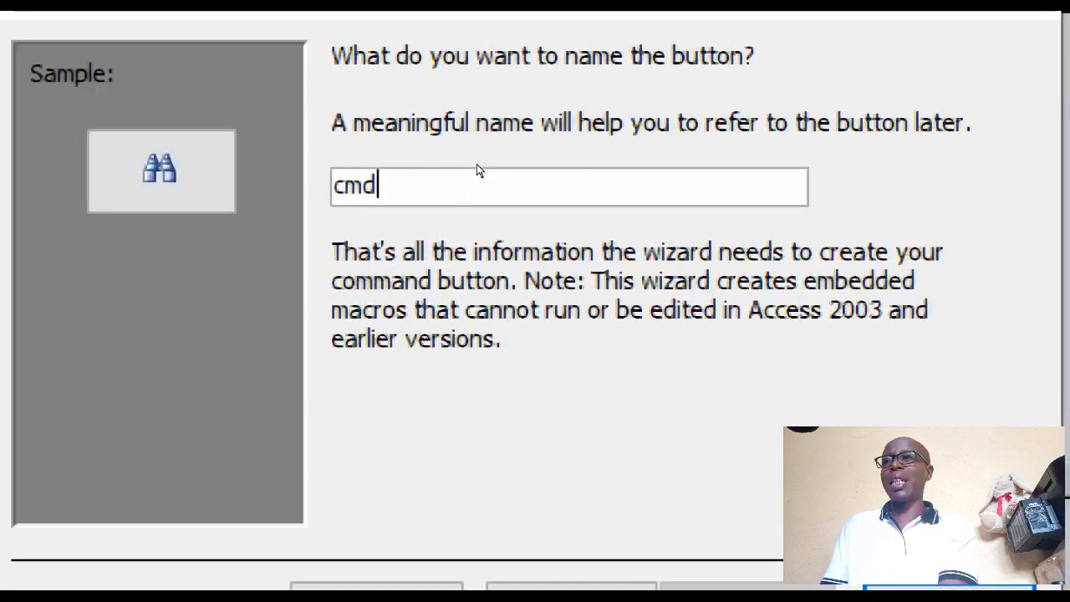
{"action": "type", "text": "ind"}
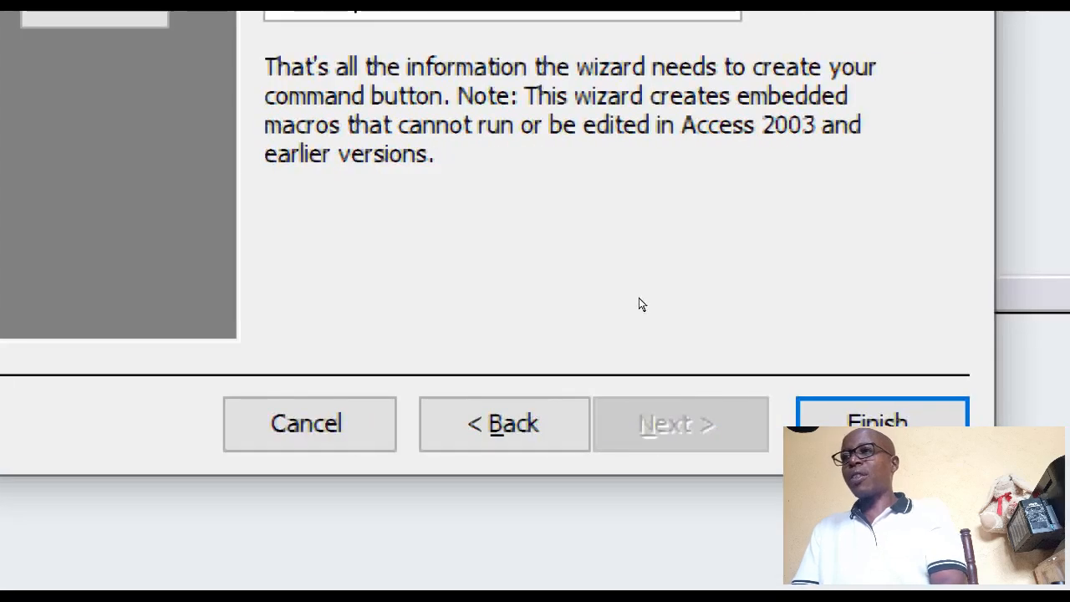
{"action": "key", "text": "Tab"}
{"action": "key", "text": "alt+f"}
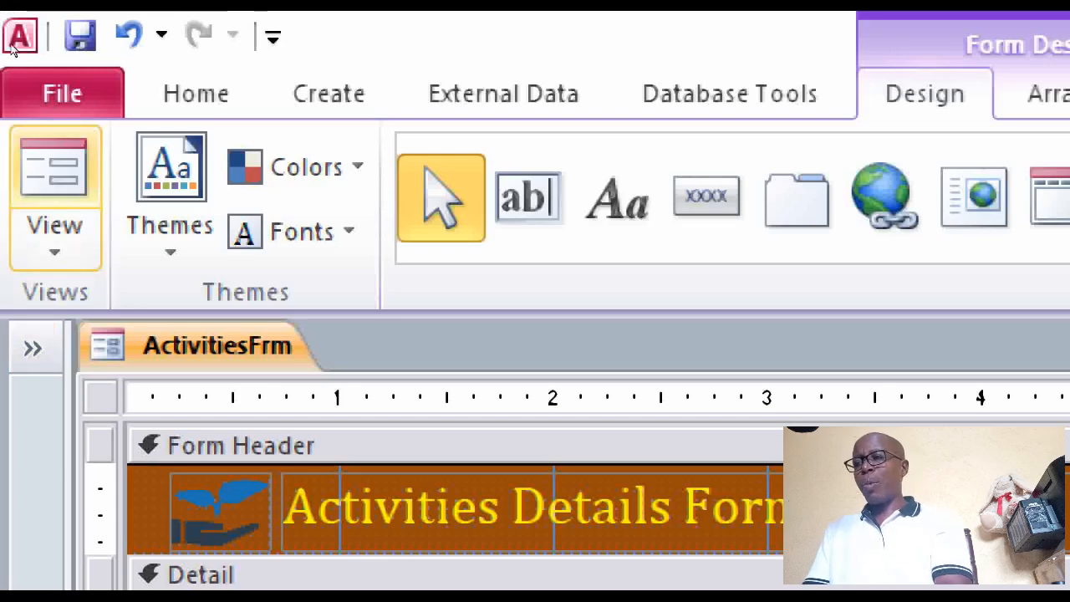
- Preview ActivitiesFrm with its footer buttons in Form View and return to Design View
{"action": "left_click", "coordinate": [55, 167]}
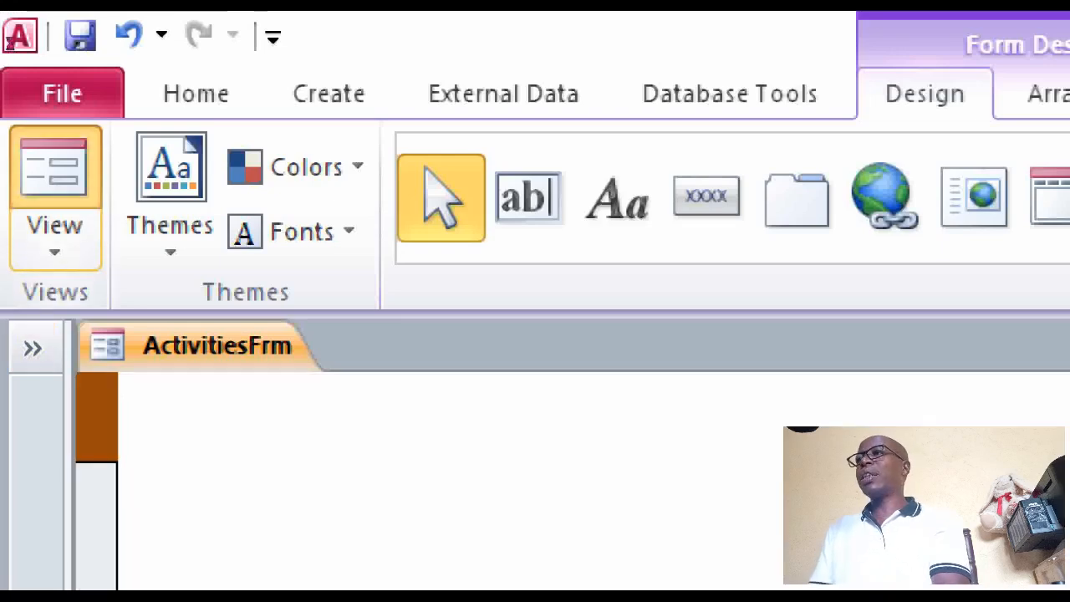
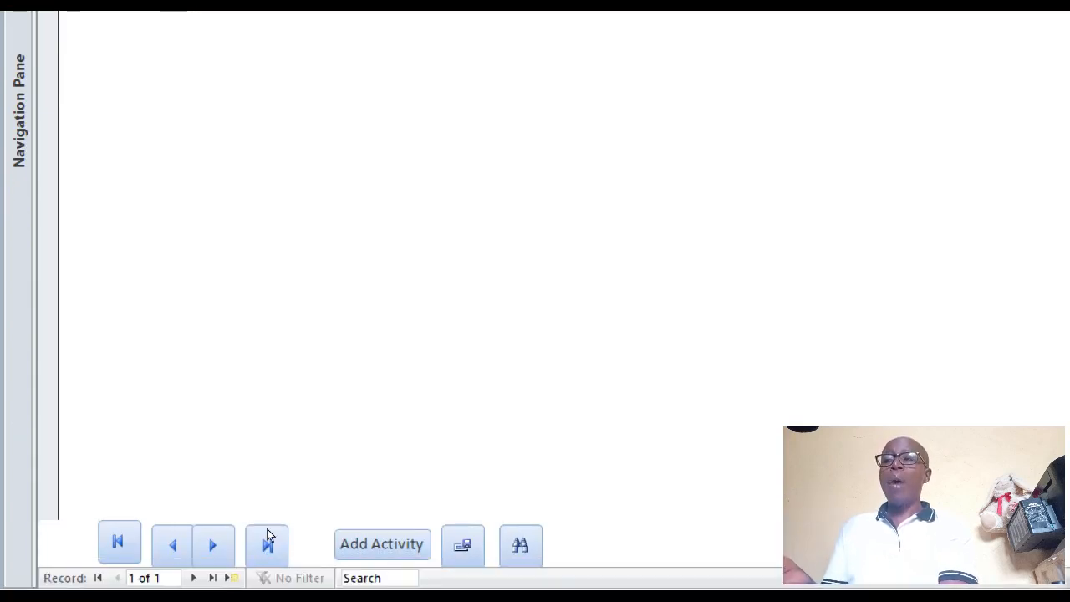
{"action": "key", "text": "Menu"}
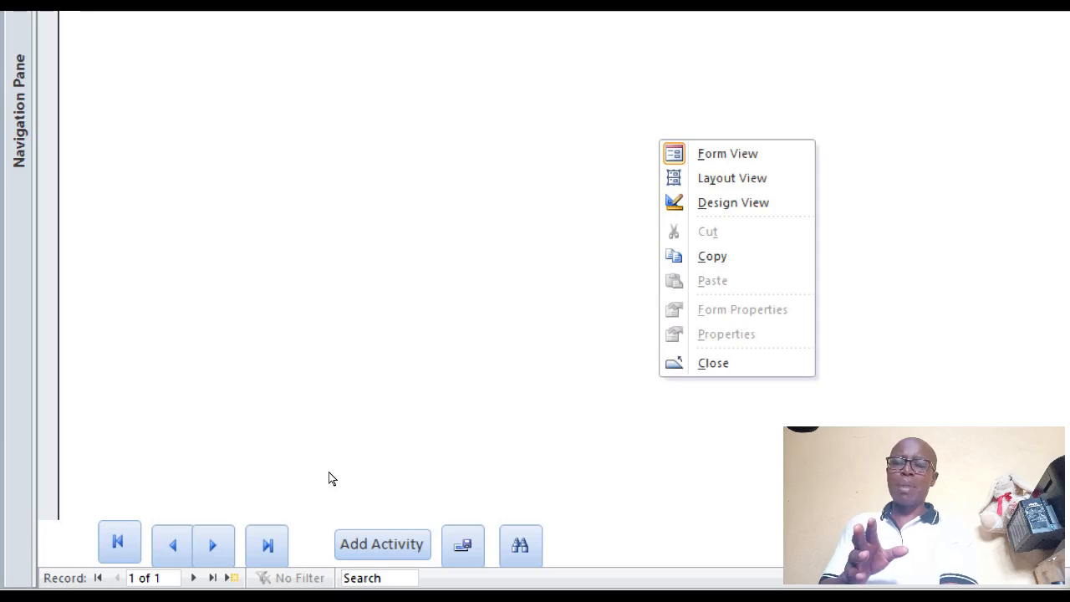
{"action": "key", "text": "Down"}
{"action": "key", "text": "Down"}
{"action": "key", "text": "Down"}
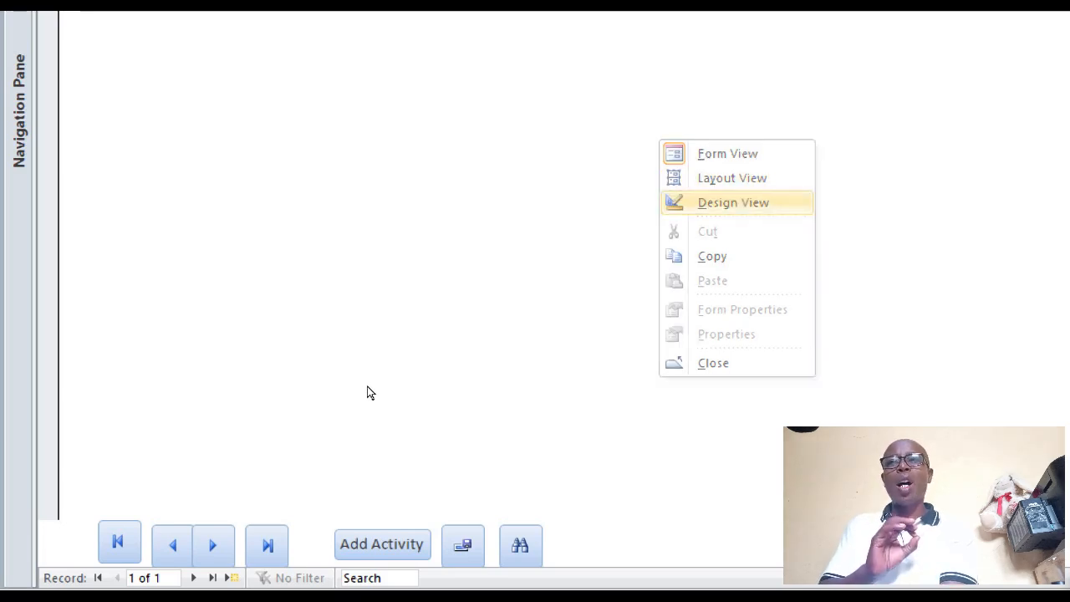
{"action": "key", "text": "Return"}
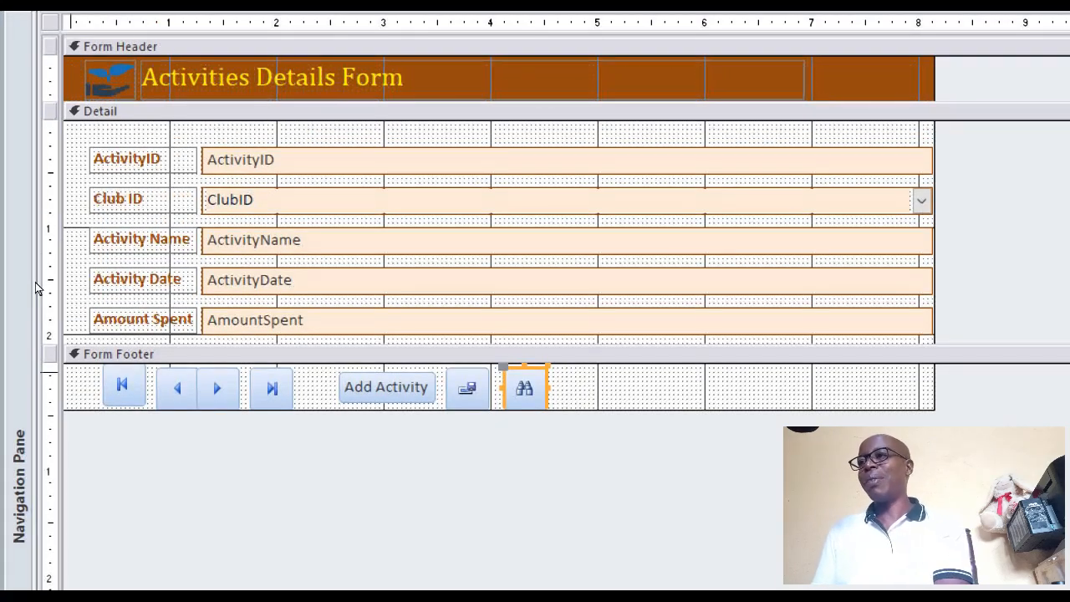
{"action": "left_click_drag", "start_coordinate": [71, 373], "coordinate": [307, 393]}
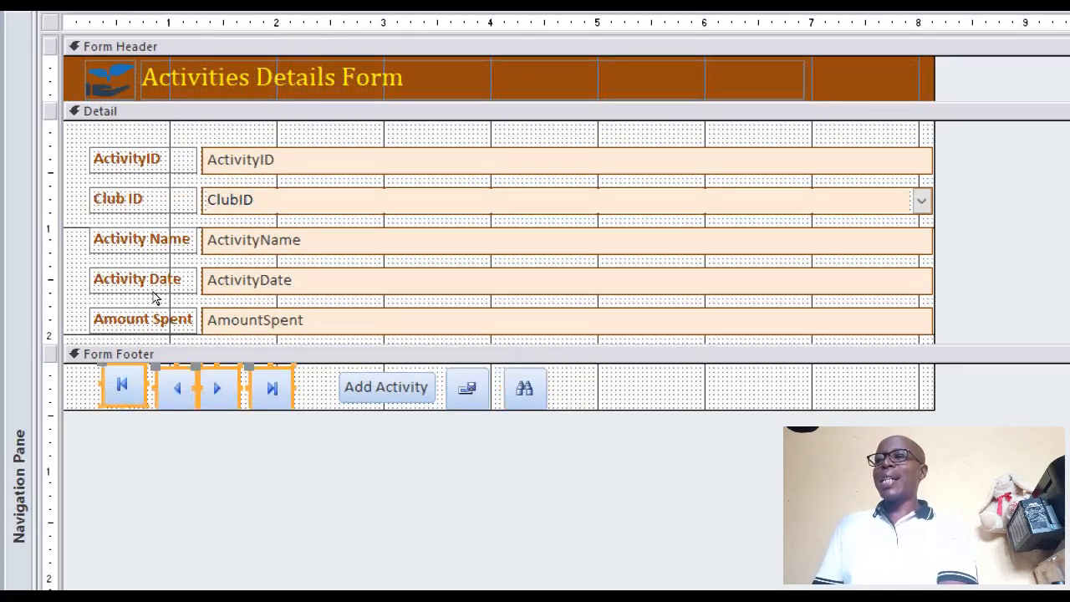
{"action": "key", "text": "Escape"}
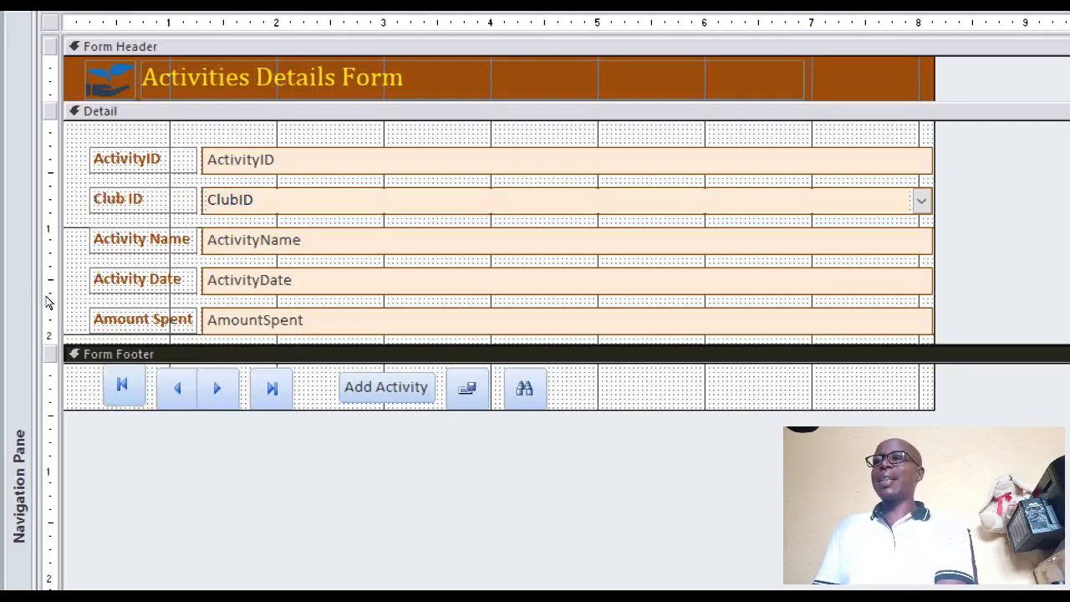
{"action": "left_click_drag", "start_coordinate": [76, 375], "coordinate": [324, 382]}
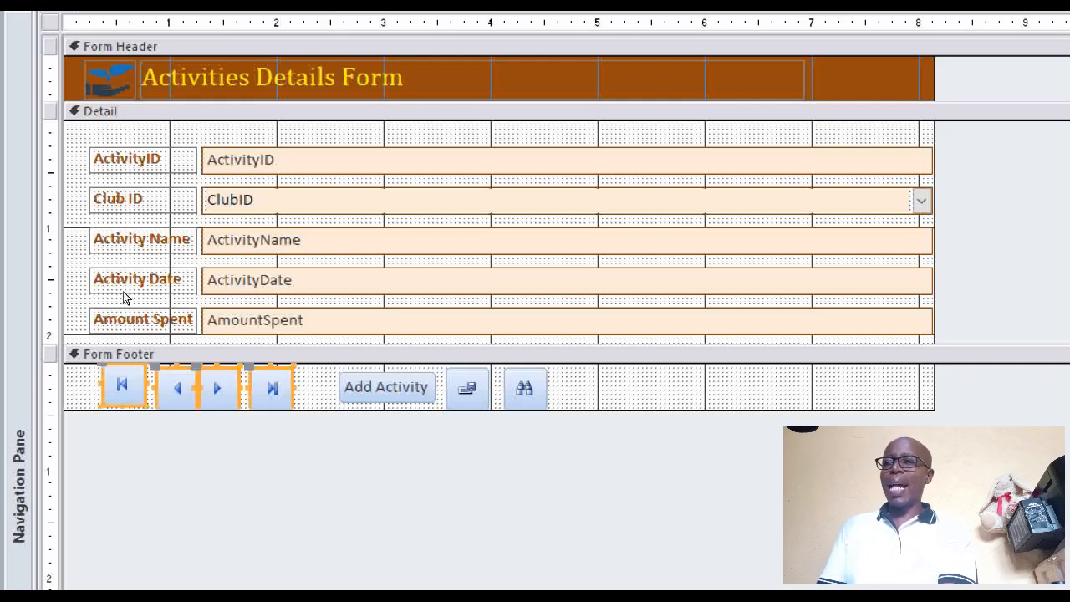
{"action": "key", "text": "Escape"}
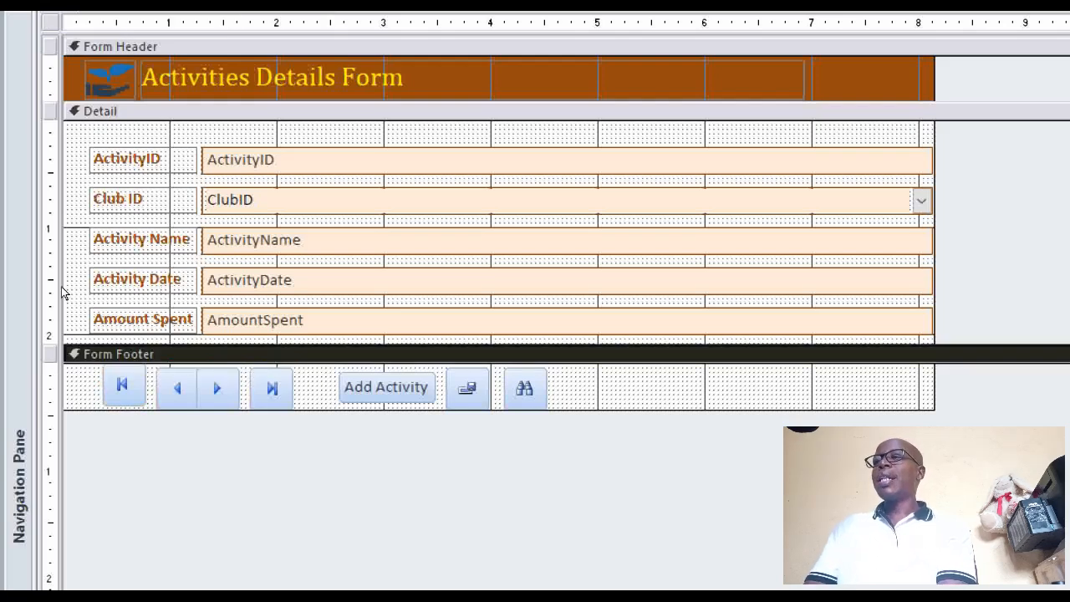
- Align the tops of the four record navigation buttons in the footer and give them equal horizontal spacing
{"action": "key", "text": "Tab"}
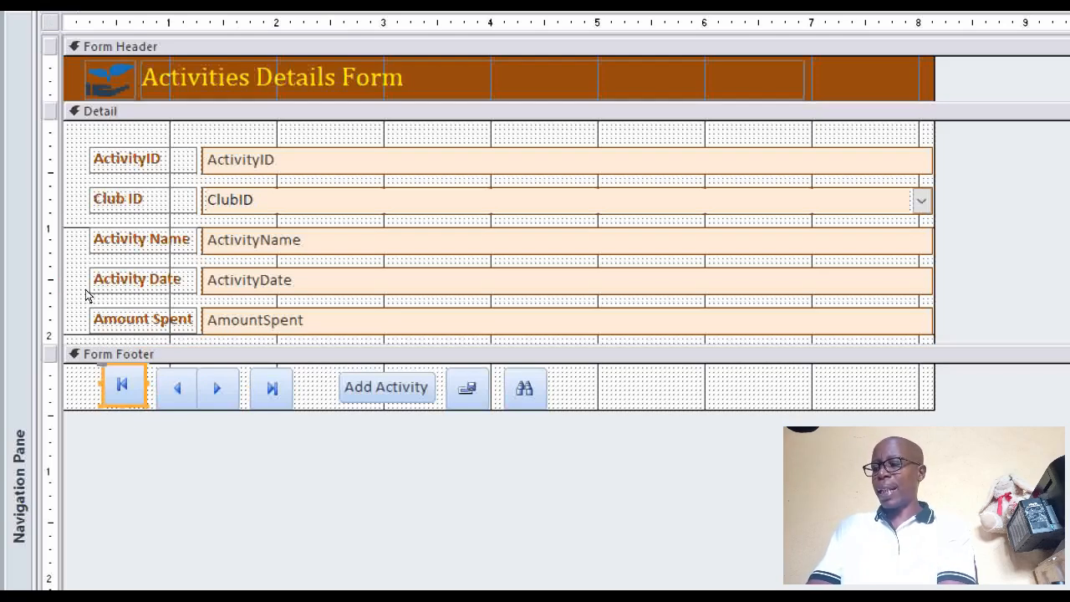
{"action": "left_click", "coordinate": [177, 388], "text": "shift"}
{"action": "left_click", "coordinate": [217, 388], "text": "shift"}
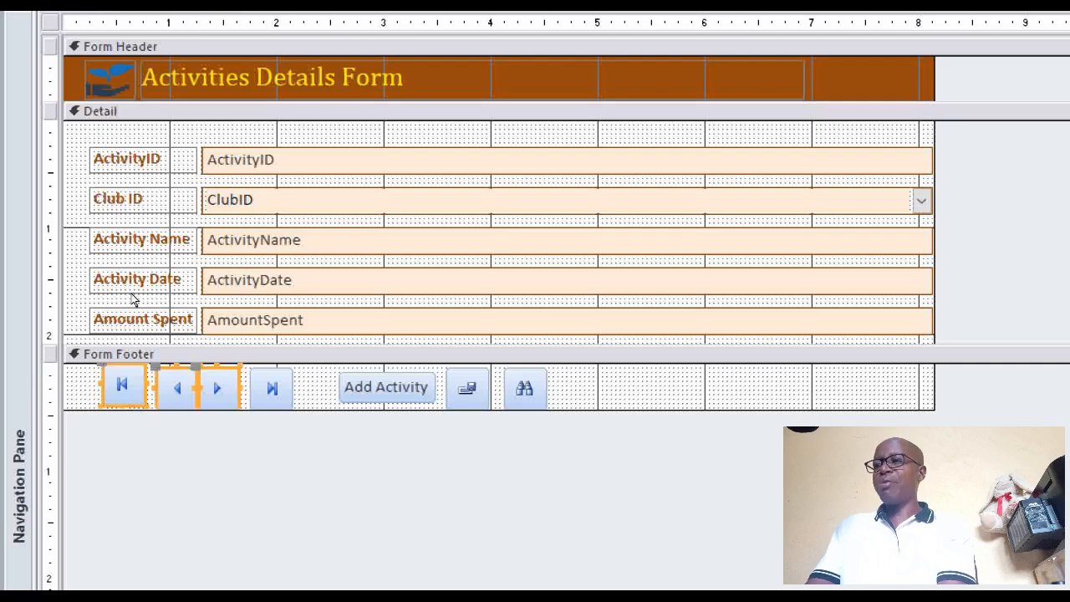
{"action": "left_click", "coordinate": [272, 388], "text": "shift"}
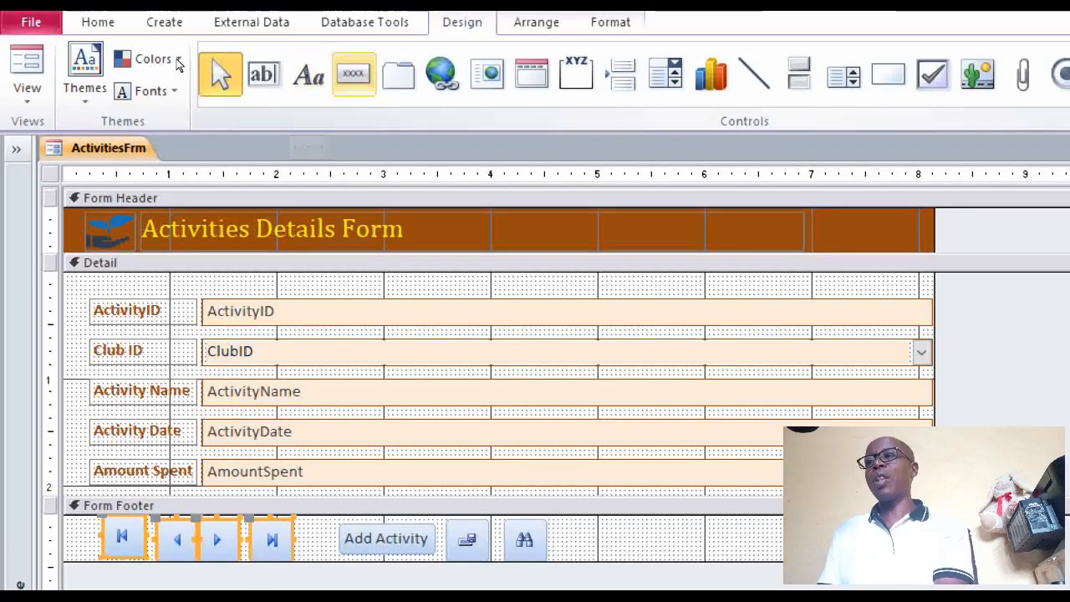
{"action": "scroll", "coordinate": [263, 29], "scroll_direction": "down", "scroll_amount": 1}
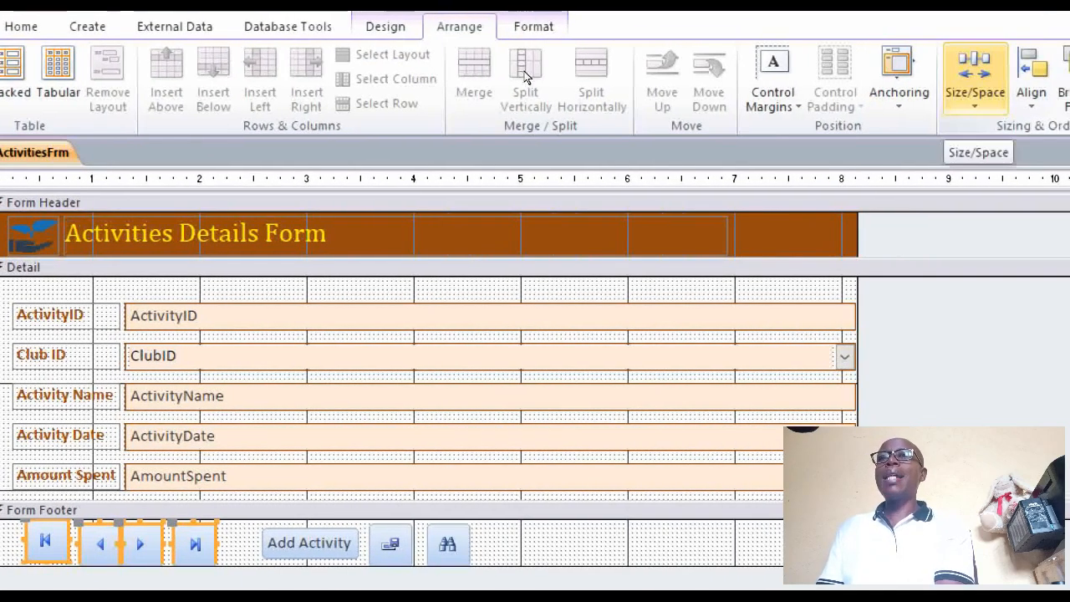
{"action": "left_click", "coordinate": [1032, 77]}
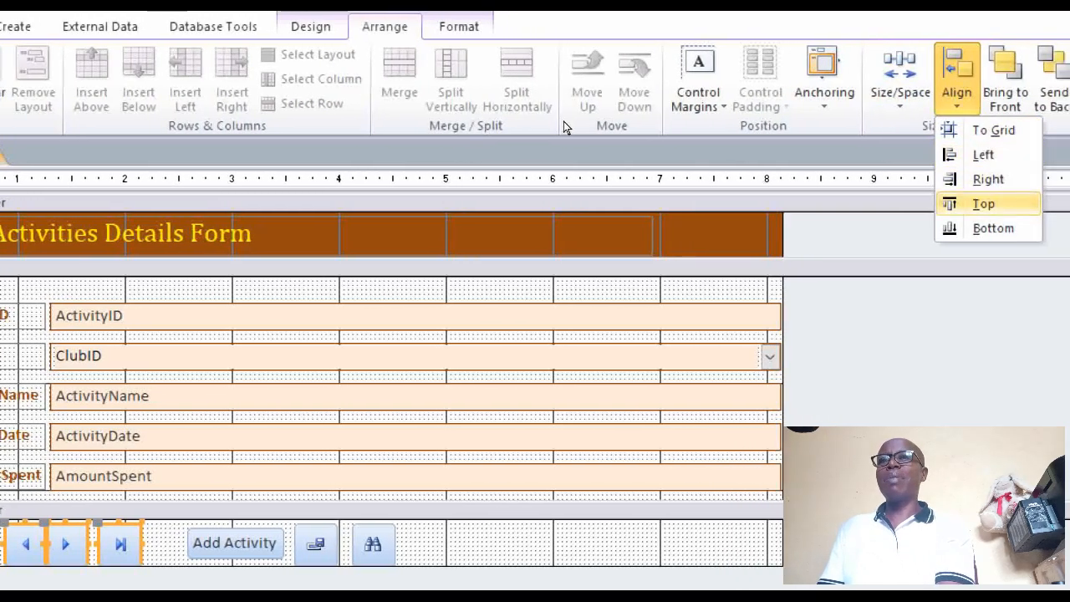
{"action": "key", "text": "Return"}
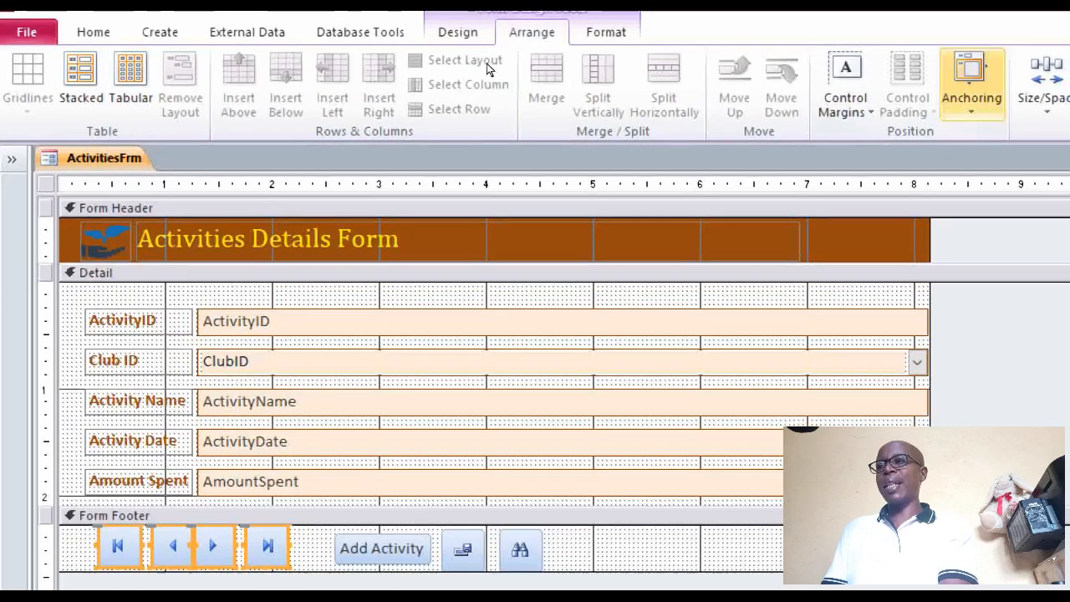
{"action": "left_click", "coordinate": [1007, 82]}
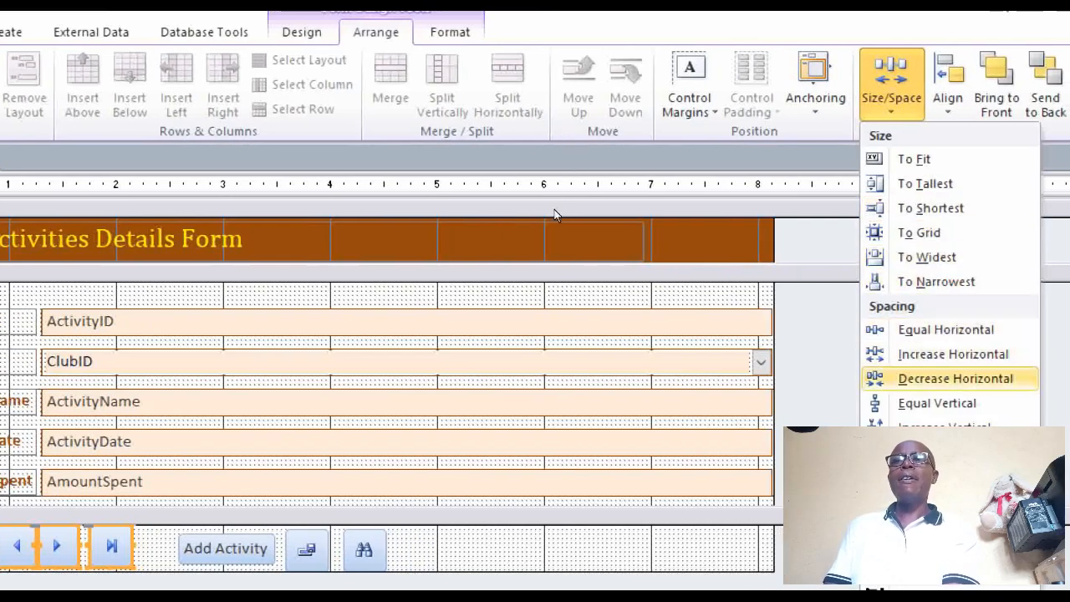
{"action": "left_click", "coordinate": [946, 329]}
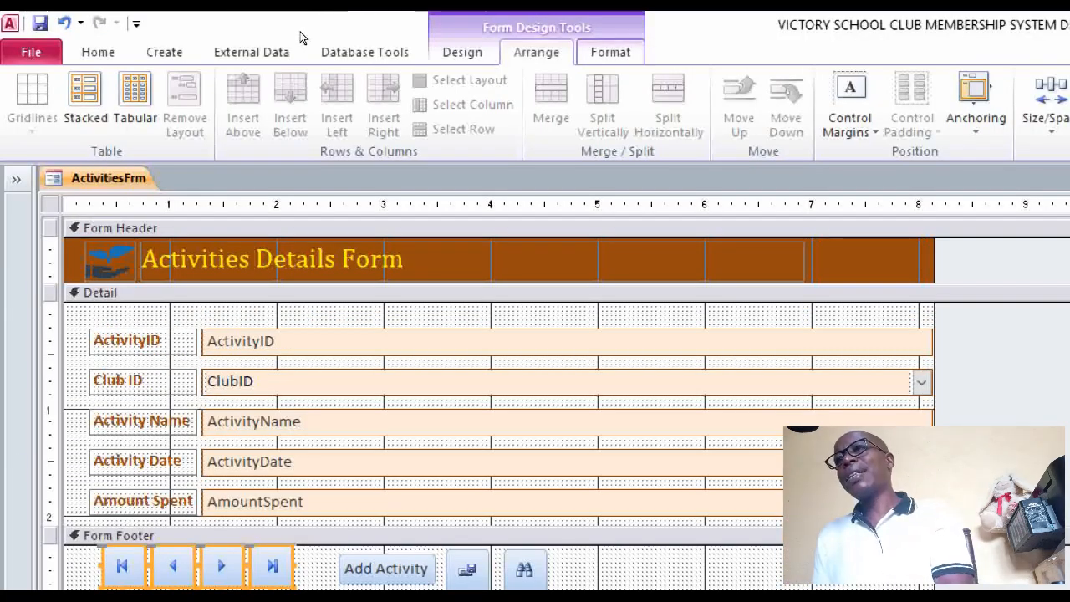
- Change the shape of the four selected record navigation buttons to Oval
{"action": "left_click", "coordinate": [610, 52]}
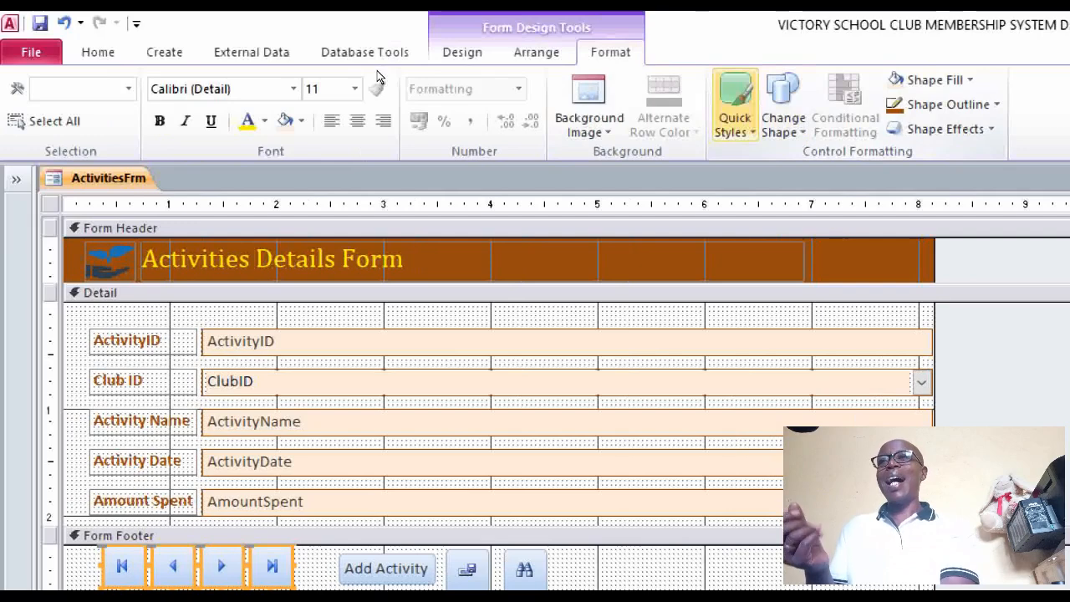
{"action": "left_click", "coordinate": [742, 127]}
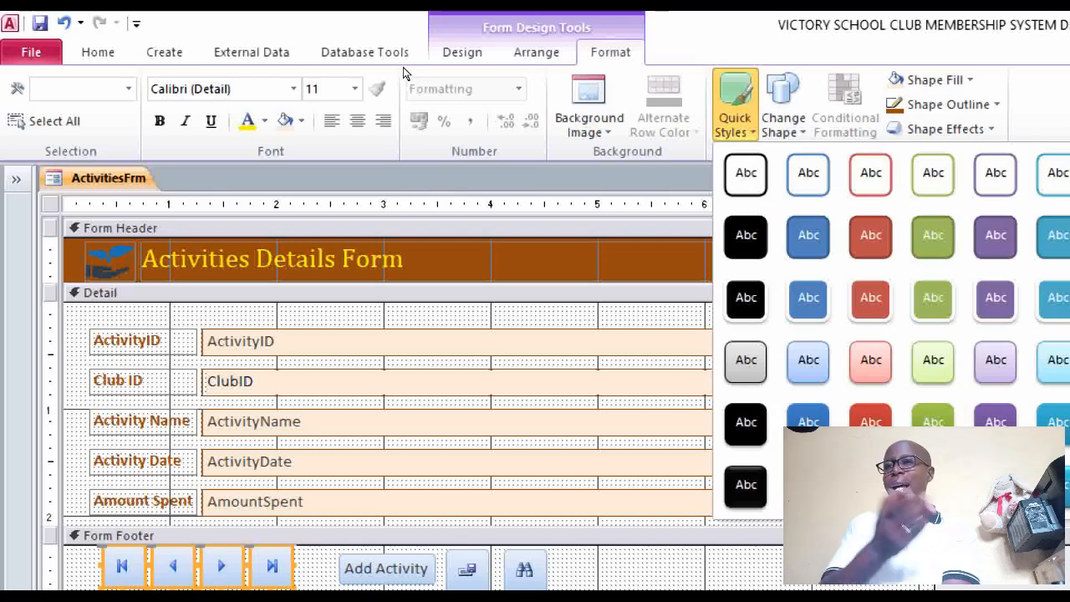
{"action": "left_click", "coordinate": [783, 108]}
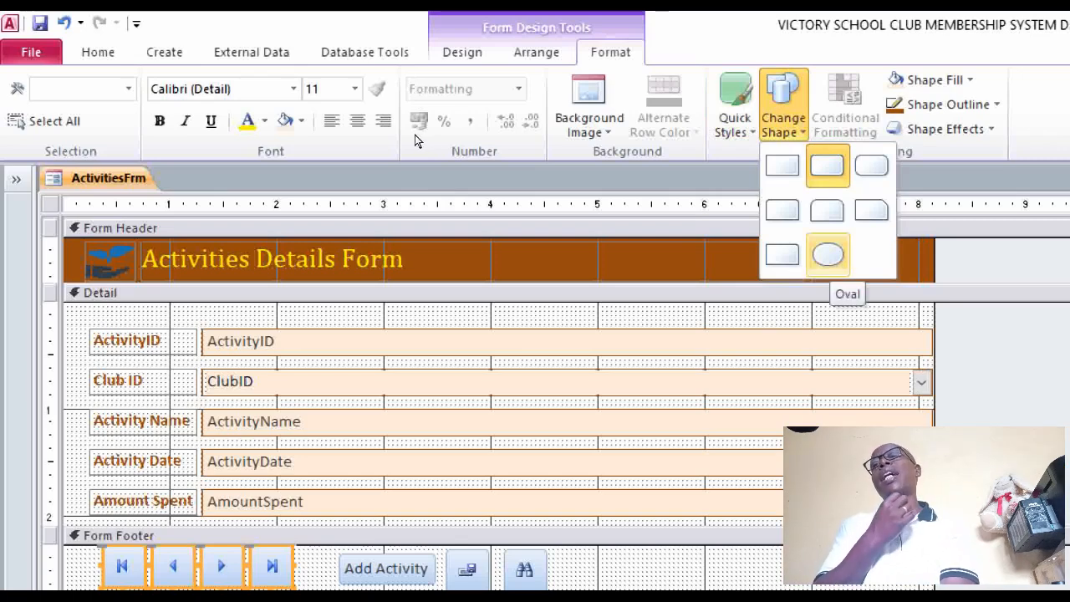
{"action": "left_click", "coordinate": [827, 255]}
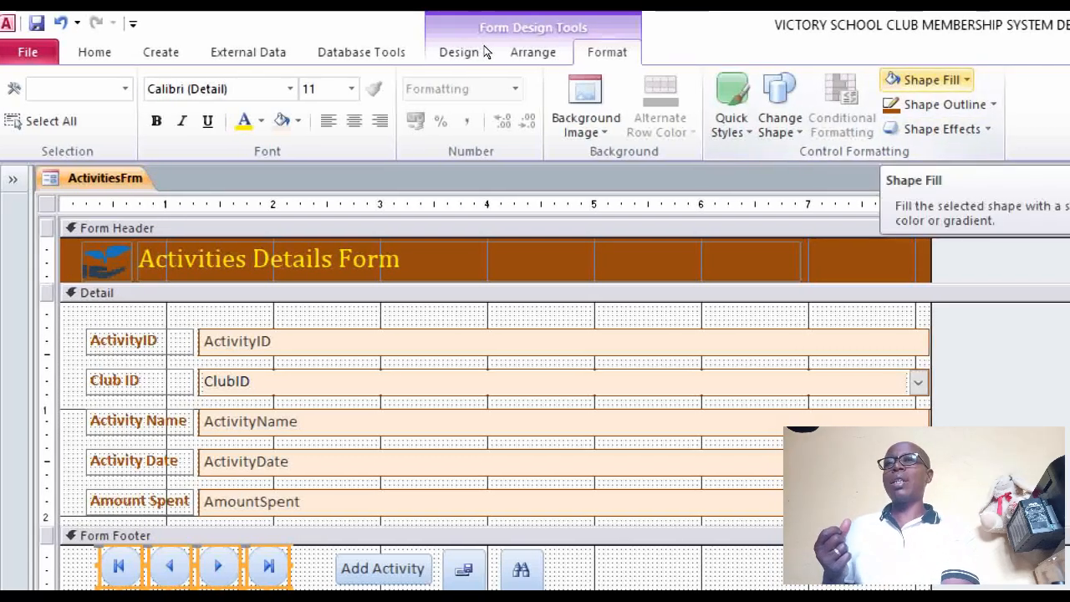
- Fill the four selected record navigation buttons with dark brown and apply a Bevel shape effect to them
{"action": "left_click", "coordinate": [961, 80]}
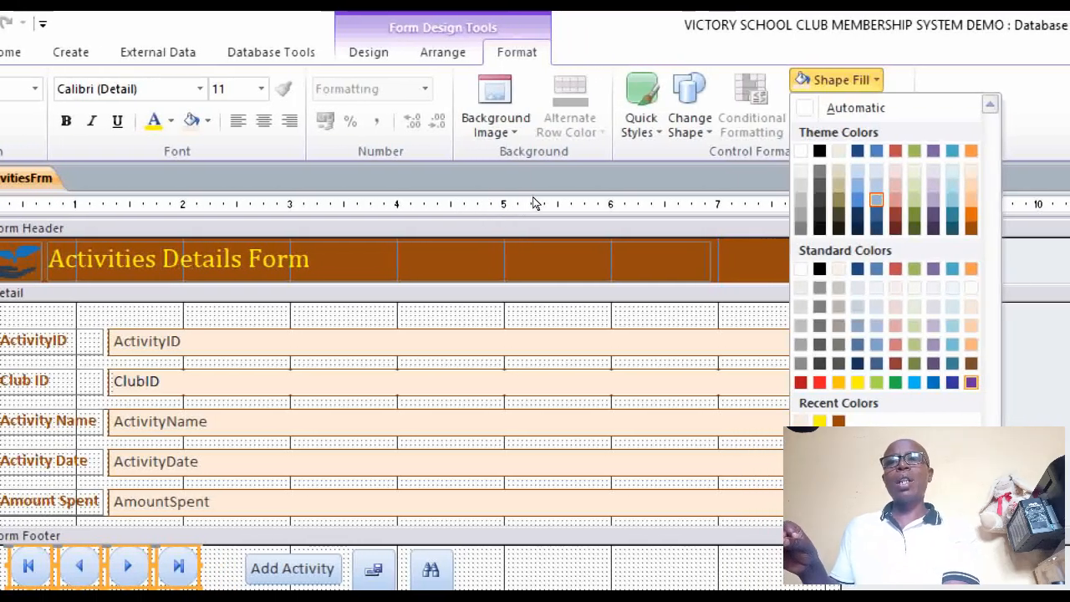
{"action": "left_click", "coordinate": [970, 363]}
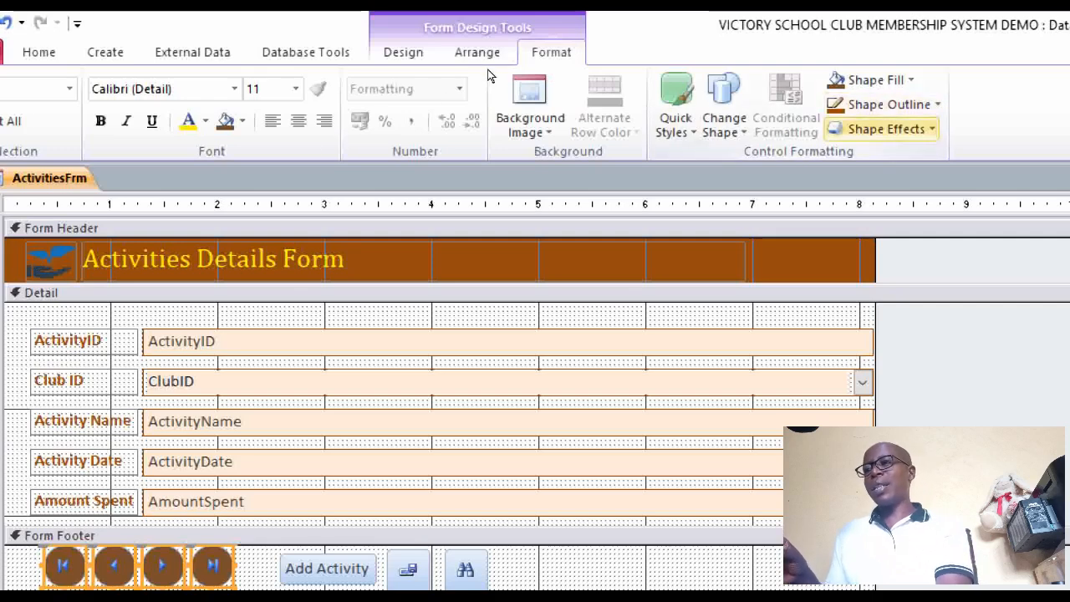
{"action": "left_click", "coordinate": [886, 128]}
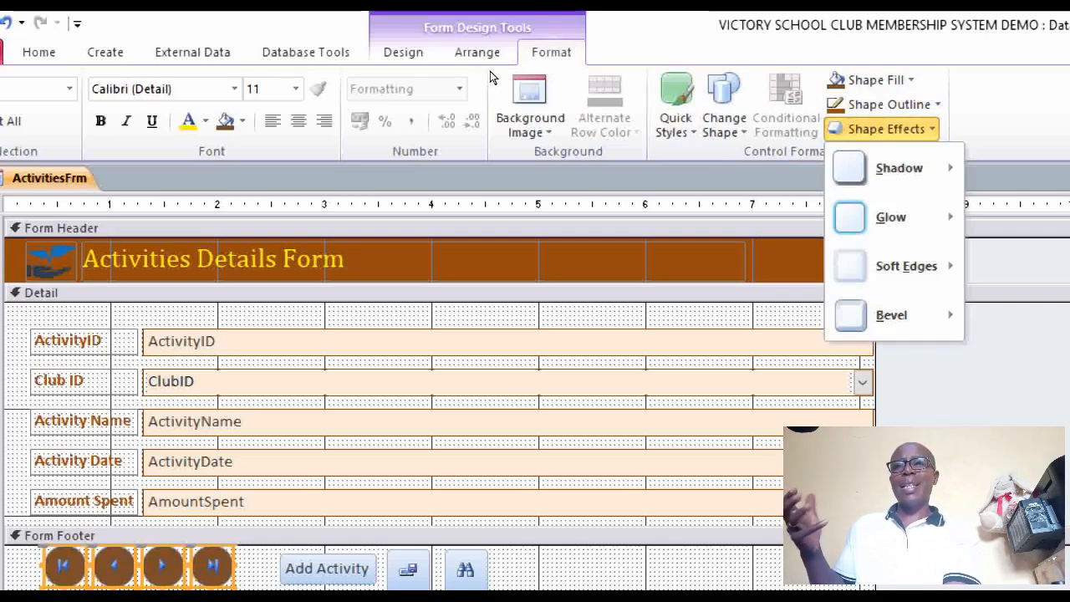
{"action": "mouse_move", "coordinate": [893, 315]}
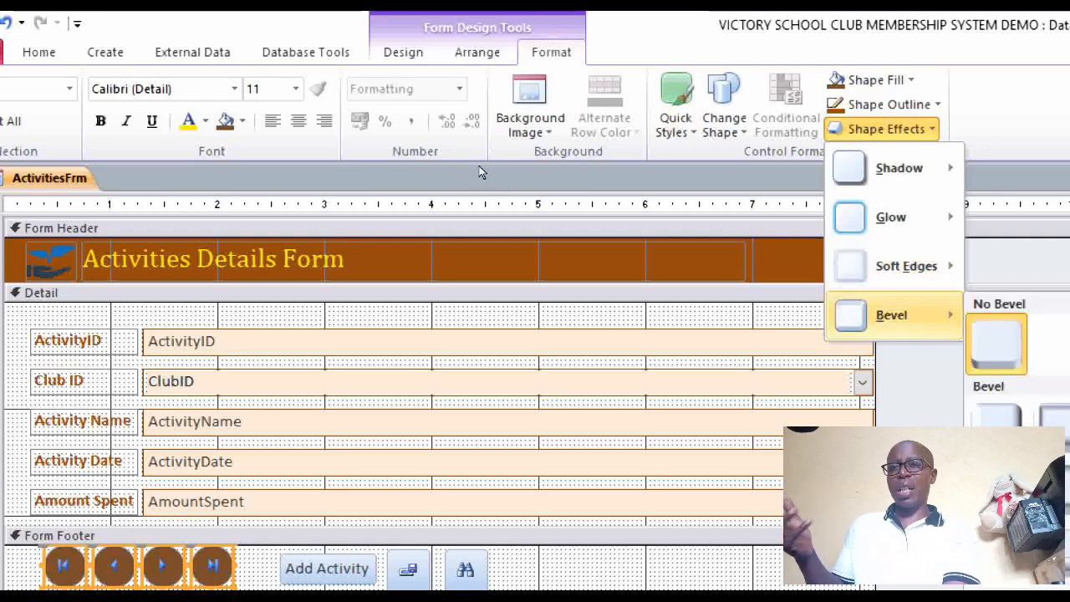
{"action": "left_click", "coordinate": [986, 412]}
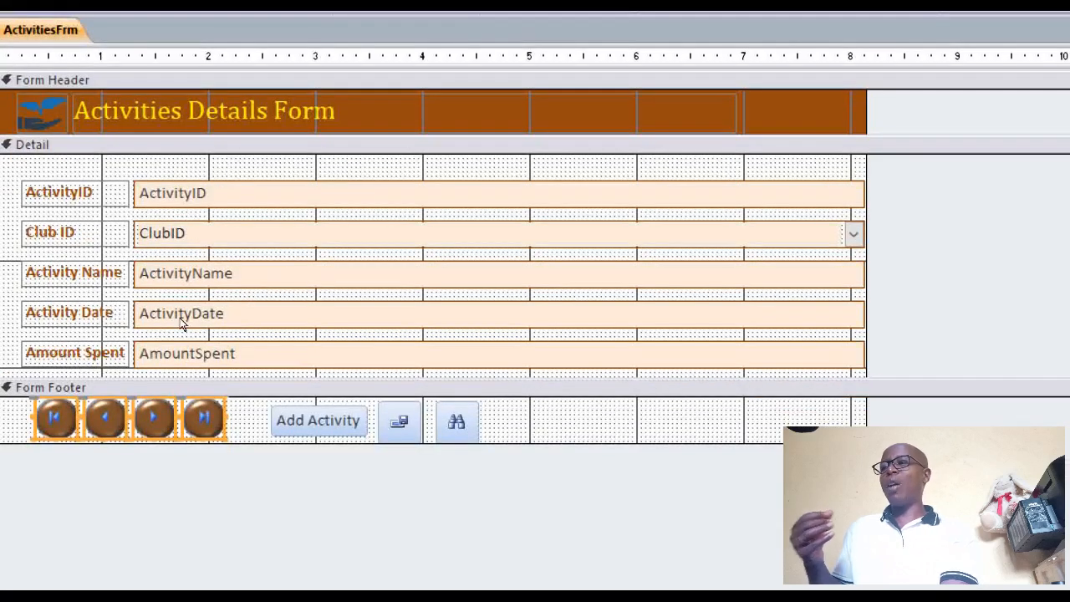
{"action": "left_click", "coordinate": [522, 421]}
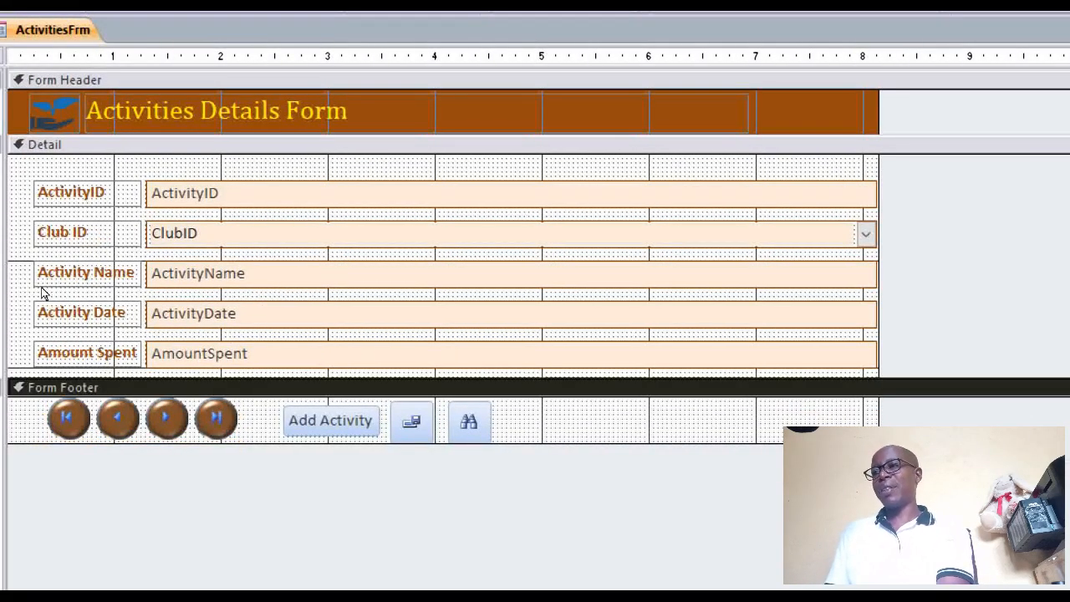
- Set the shape outline of the four record navigation buttons in the footer to Transparent
{"action": "left_click_drag", "start_coordinate": [27, 417], "coordinate": [251, 423]}
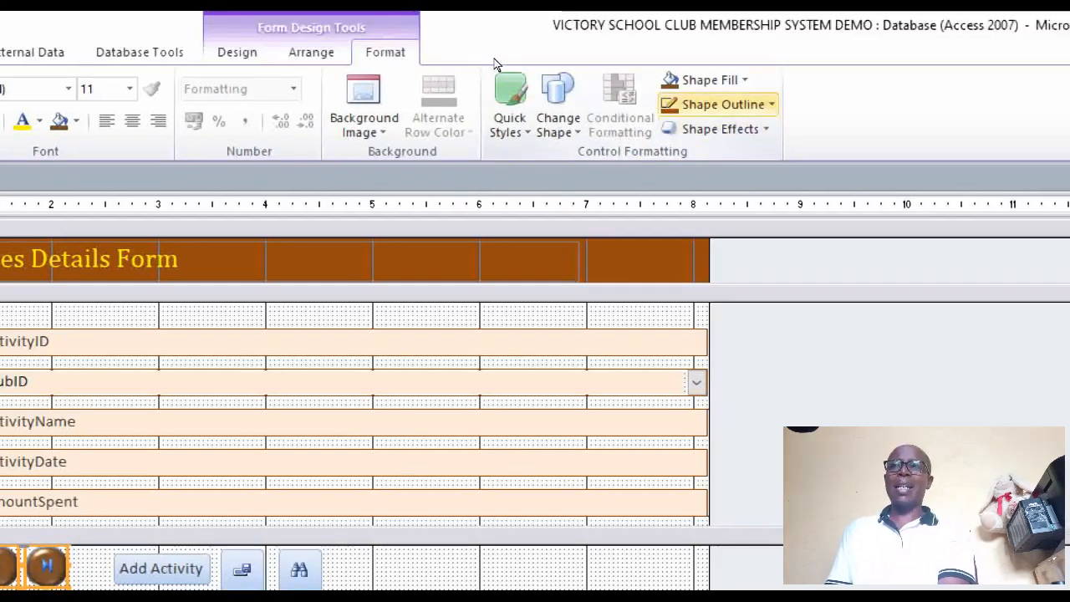
{"action": "left_click", "coordinate": [723, 105]}
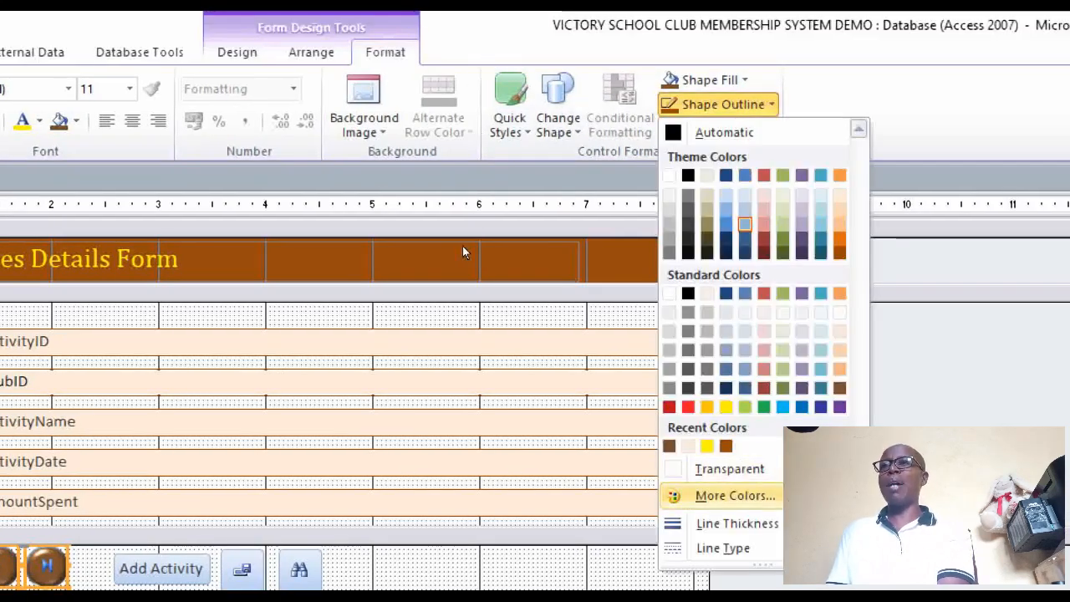
{"action": "left_click", "coordinate": [728, 469]}
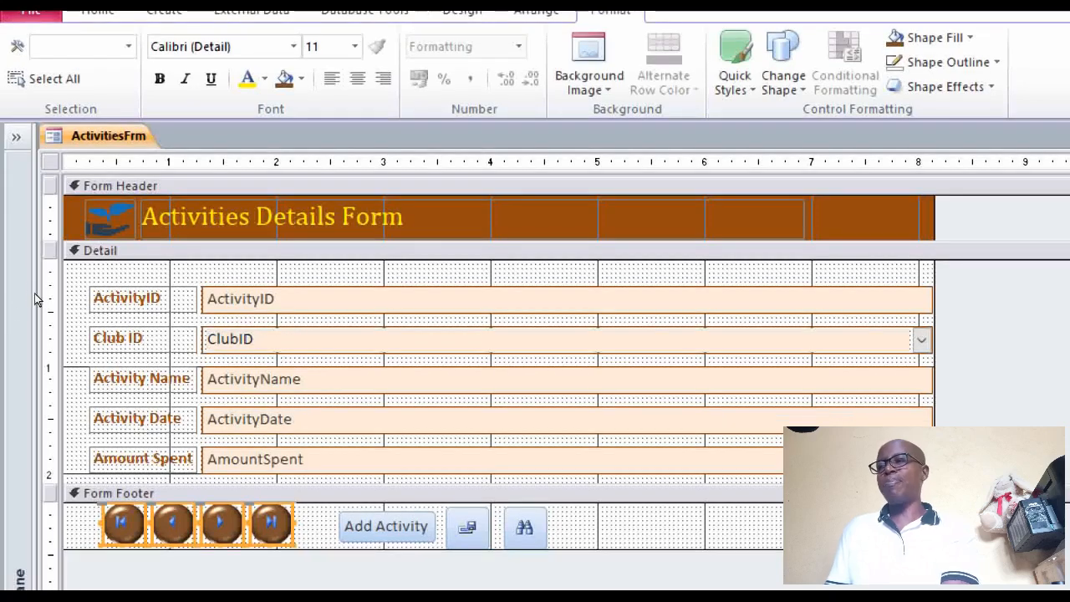
{"action": "left_click", "coordinate": [72, 529]}
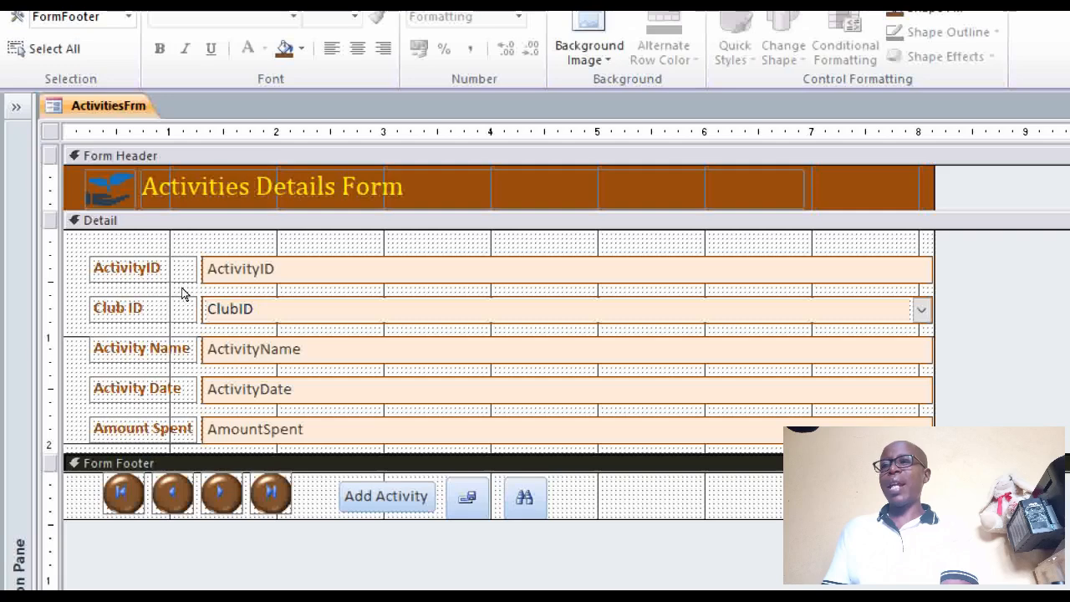
- Apply a green quick style to the Add Activity button and widen it slightly toward the navigation buttons
{"action": "key", "text": "Tab"}
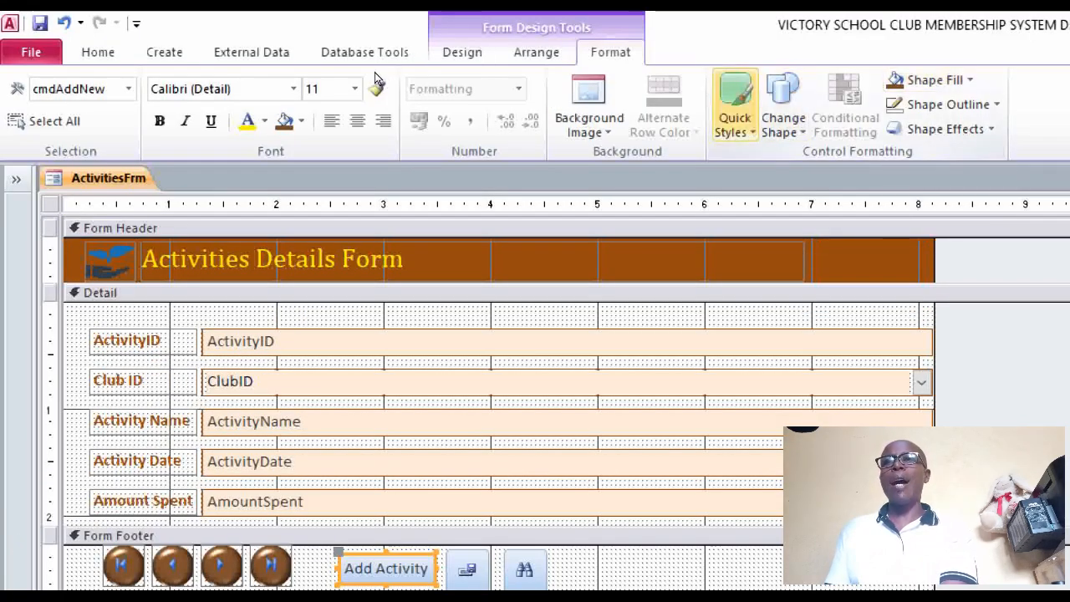
{"action": "left_click", "coordinate": [734, 104]}
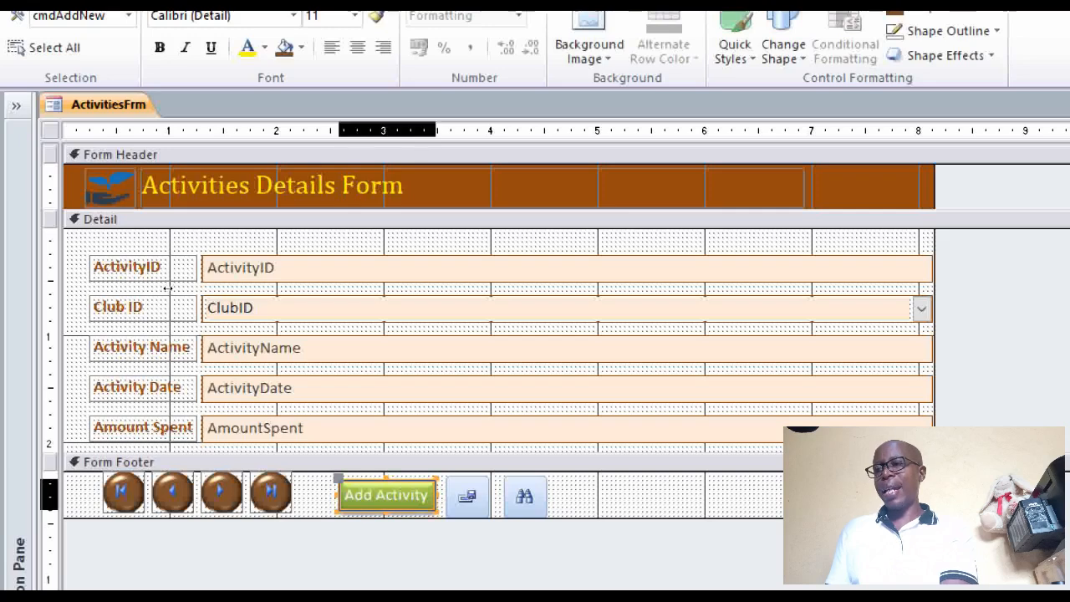
{"action": "left_click_drag", "start_coordinate": [162, 287], "coordinate": [159, 288]}
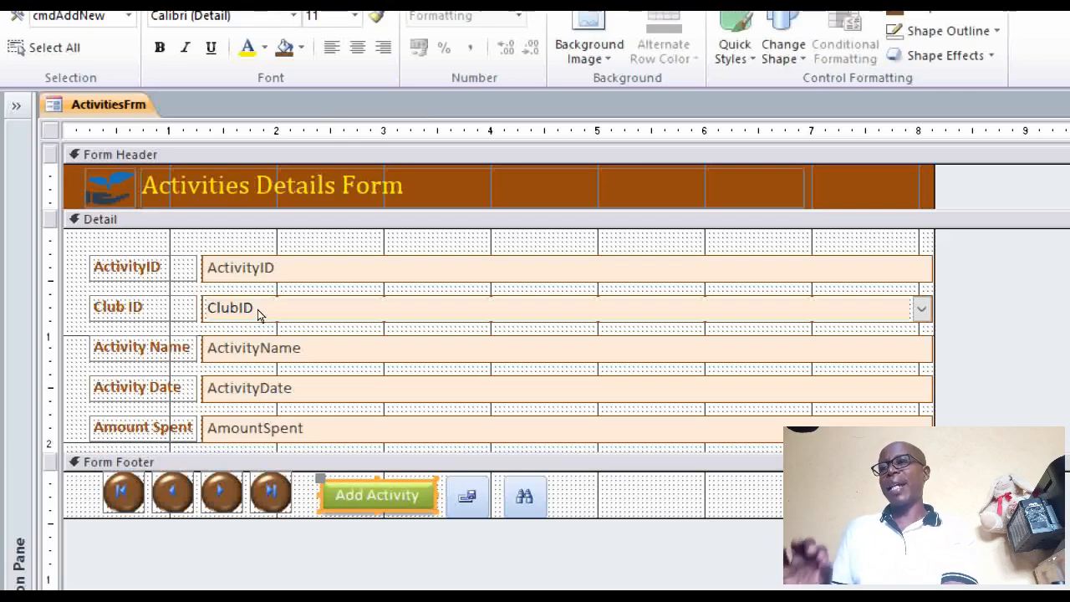
- Fill the Save and Find picture buttons with dark brown and apply a Bevel shape effect to both
{"action": "left_click_drag", "start_coordinate": [291, 288], "coordinate": [234, 287]}
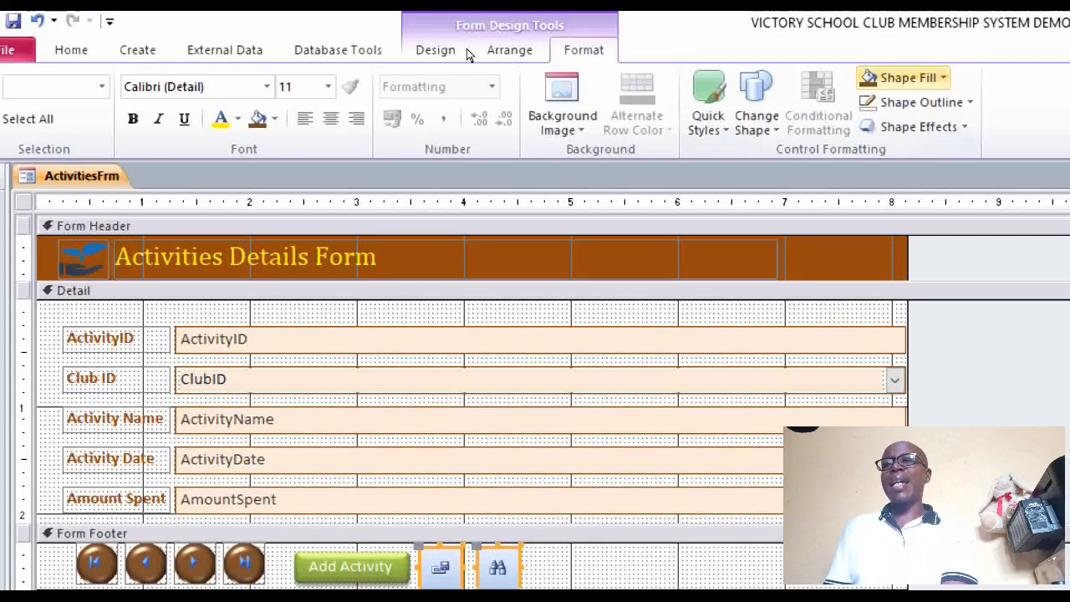
{"action": "left_click", "coordinate": [919, 34]}
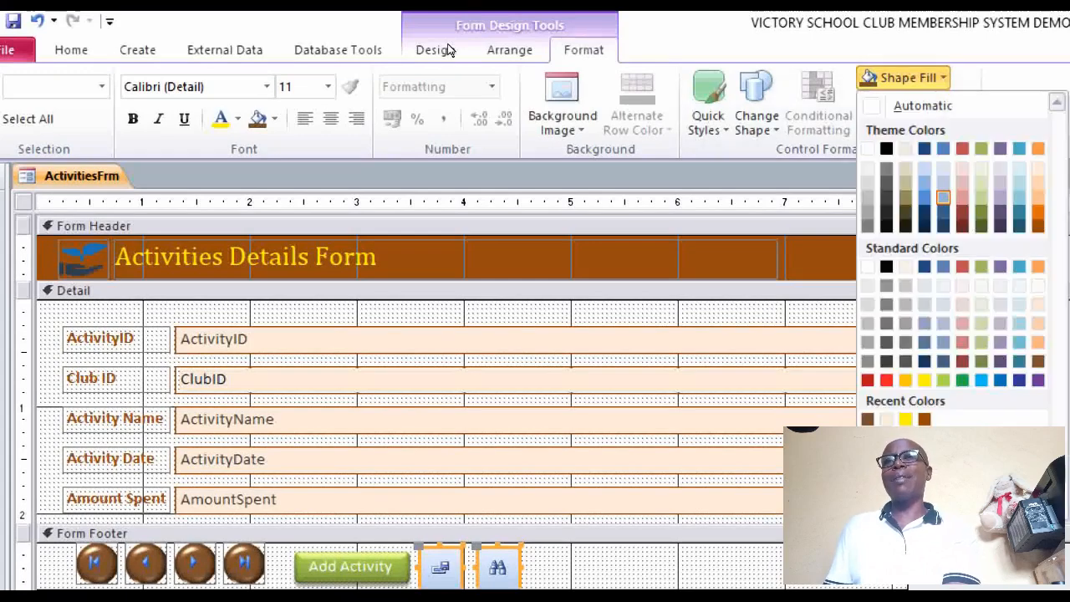
{"action": "left_click", "coordinate": [446, 224]}
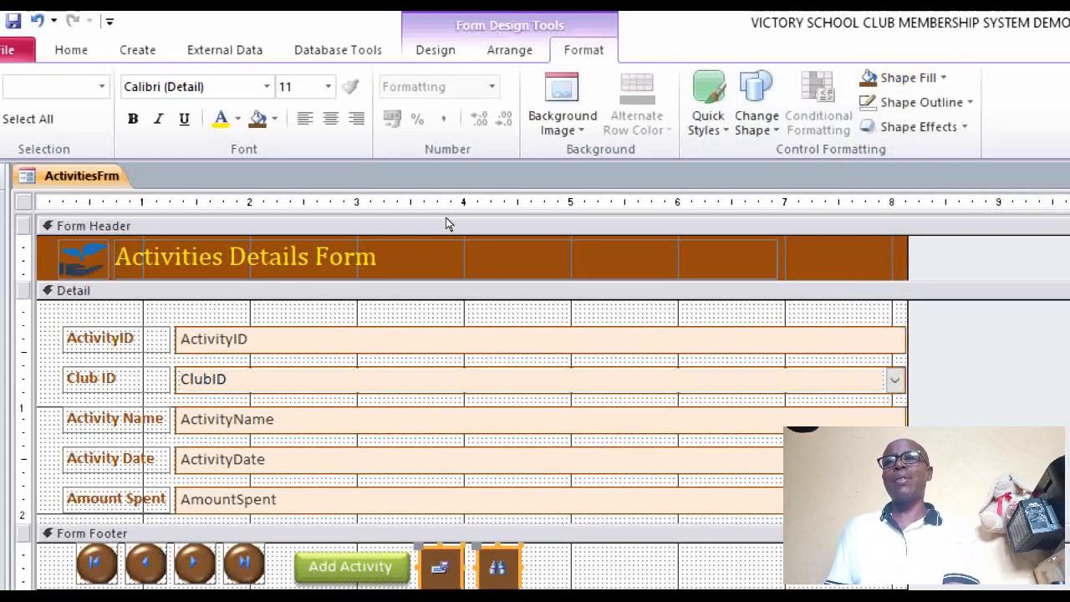
{"action": "left_click", "coordinate": [918, 126]}
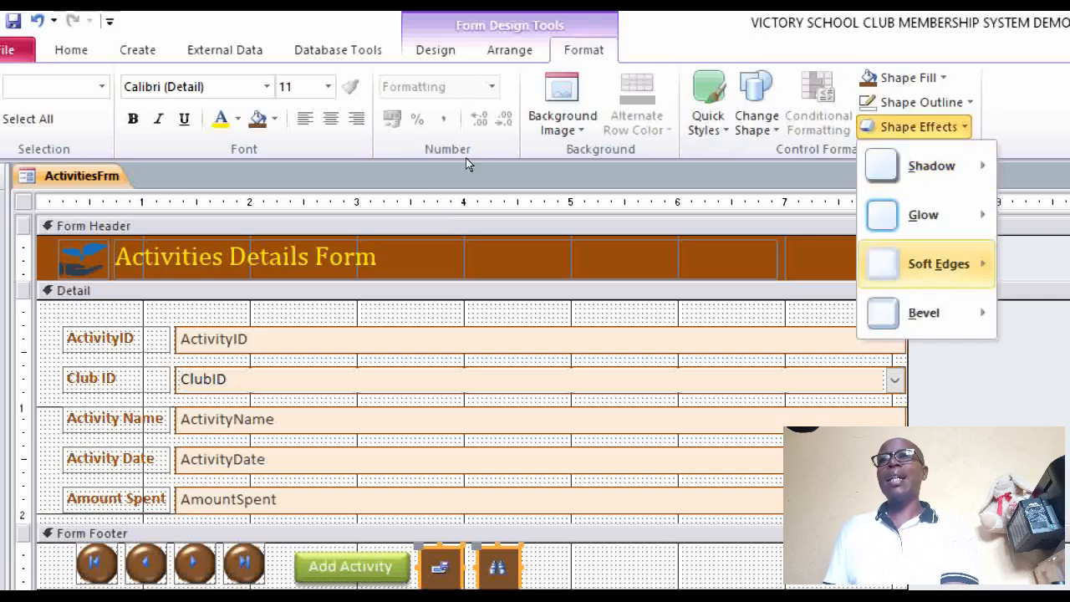
{"action": "mouse_move", "coordinate": [924, 313]}
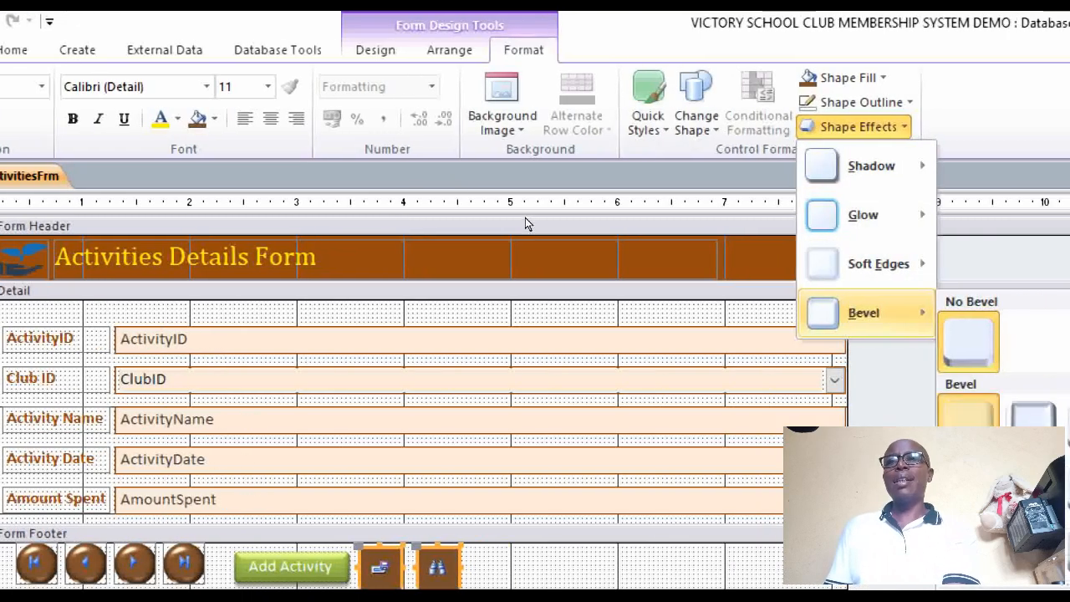
{"action": "left_click", "coordinate": [525, 217]}
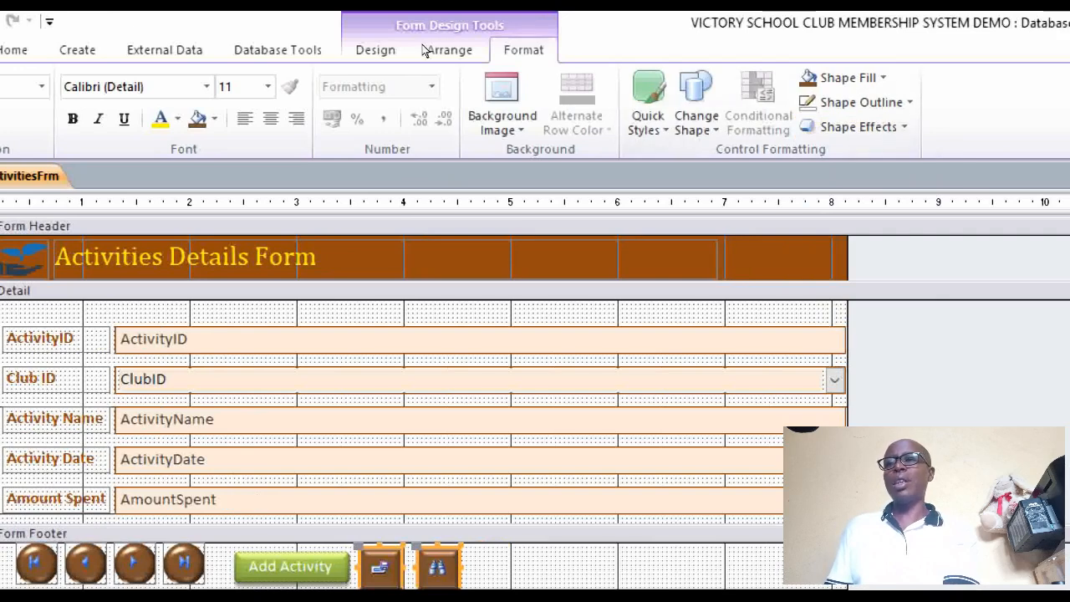
- Change the Save and Find buttons to a rectangle with rounded top corners, widen them and space them apart
{"action": "left_click", "coordinate": [696, 108]}
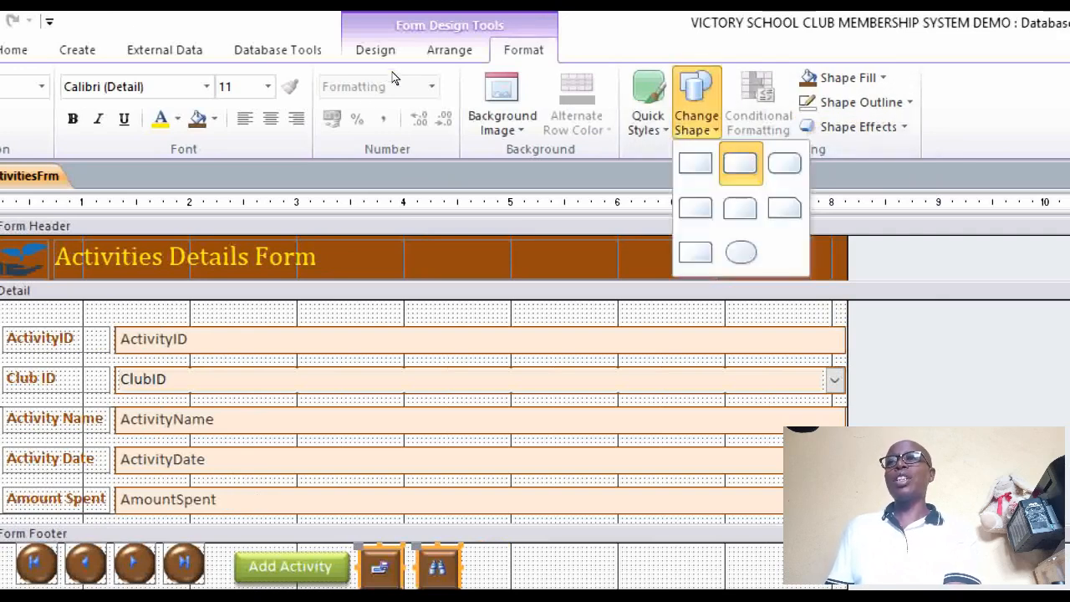
{"action": "left_click", "coordinate": [740, 208]}
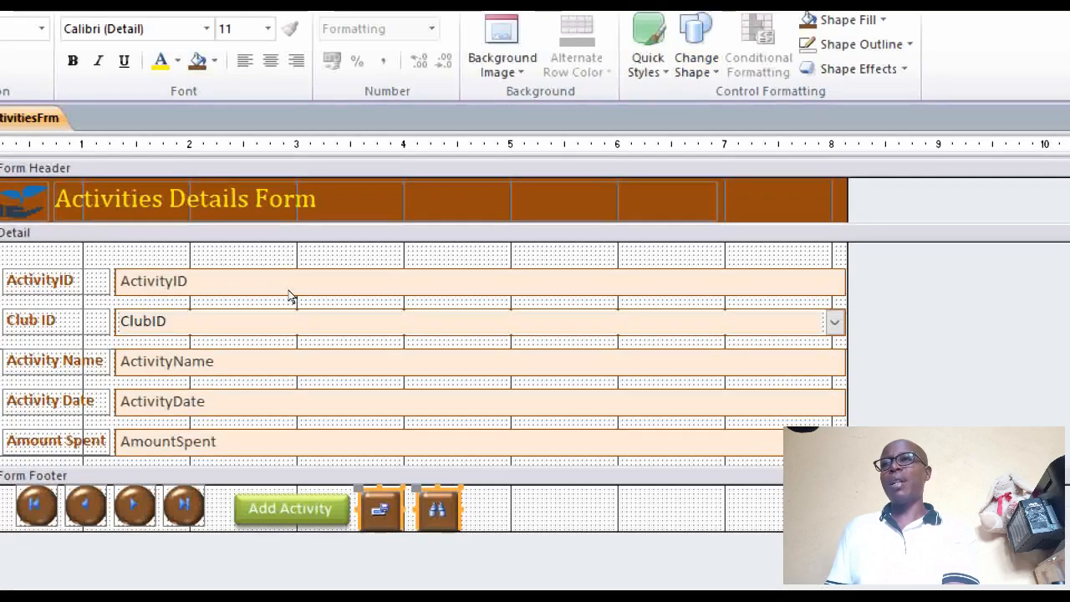
{"action": "mouse_move", "coordinate": [461, 509]}
{"action": "left_mouse_down"}
{"action": "mouse_move", "coordinate": [529, 509]}
{"action": "mouse_move", "coordinate": [493, 509]}
{"action": "left_mouse_up"}
{"action": "left_click", "coordinate": [540, 512]}
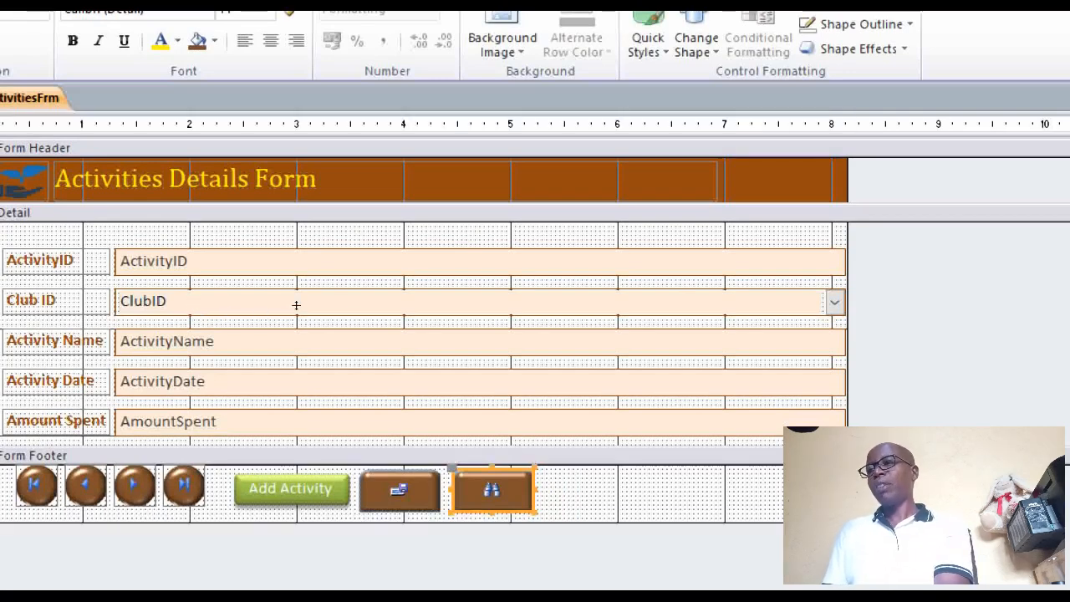
- Fill the form footer section's background with the orange theme colour
{"action": "left_click", "coordinate": [617, 481]}
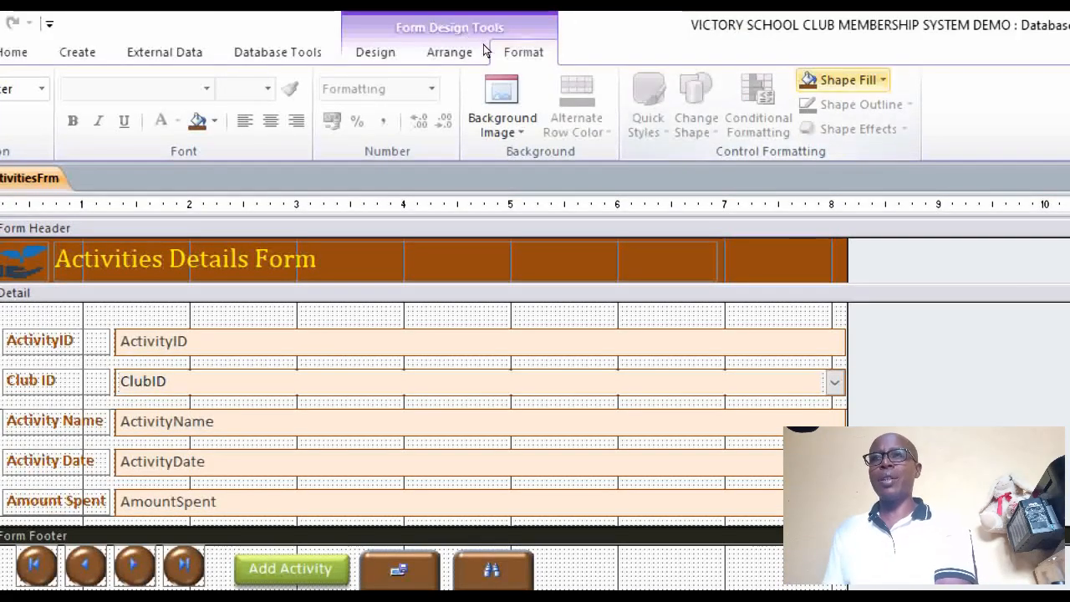
{"action": "left_click", "coordinate": [848, 80]}
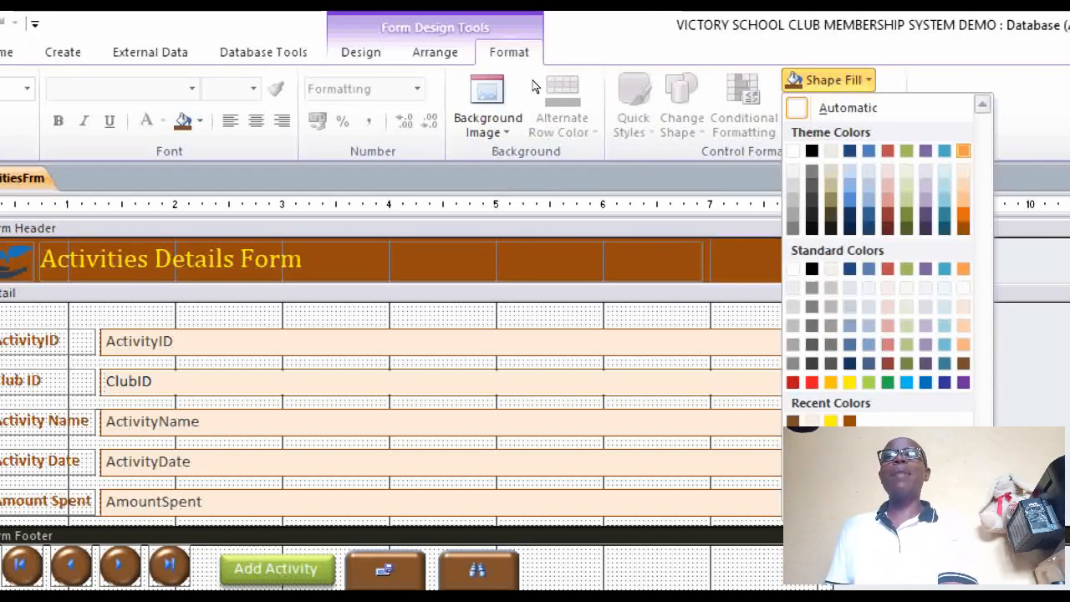
{"action": "left_click", "coordinate": [963, 151]}
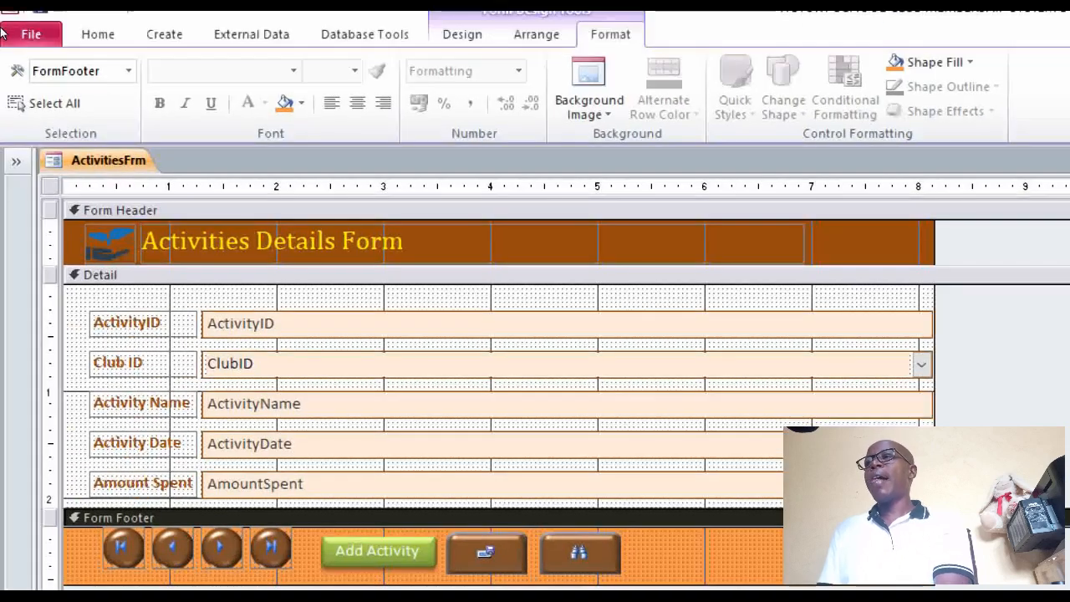
- Preview ActivitiesFrm in Form View twice, returning to Design View each time
{"action": "left_click", "coordinate": [70, 33]}
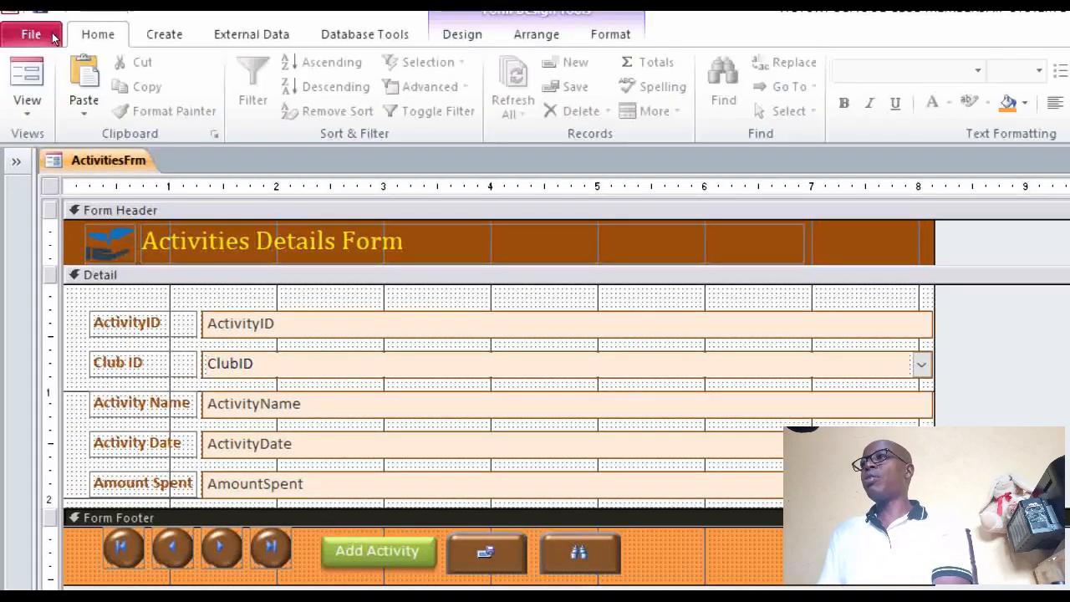
{"action": "left_click", "coordinate": [26, 53]}
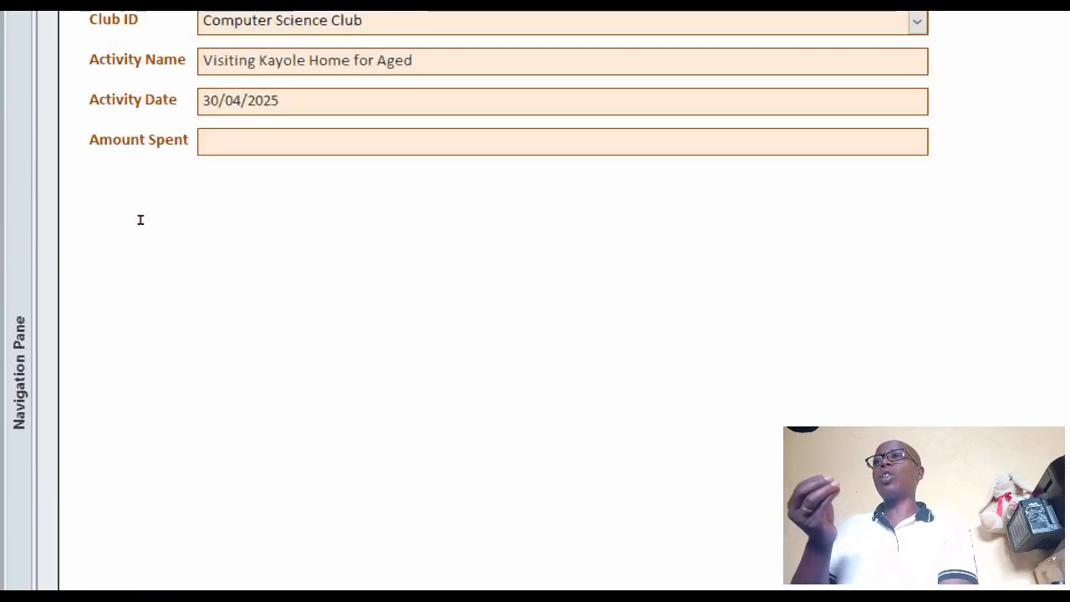
{"action": "right_click", "coordinate": [159, 276]}
{"action": "key", "text": "Down"}
{"action": "key", "text": "Down"}
{"action": "key", "text": "Down"}
{"action": "key", "text": "Return"}
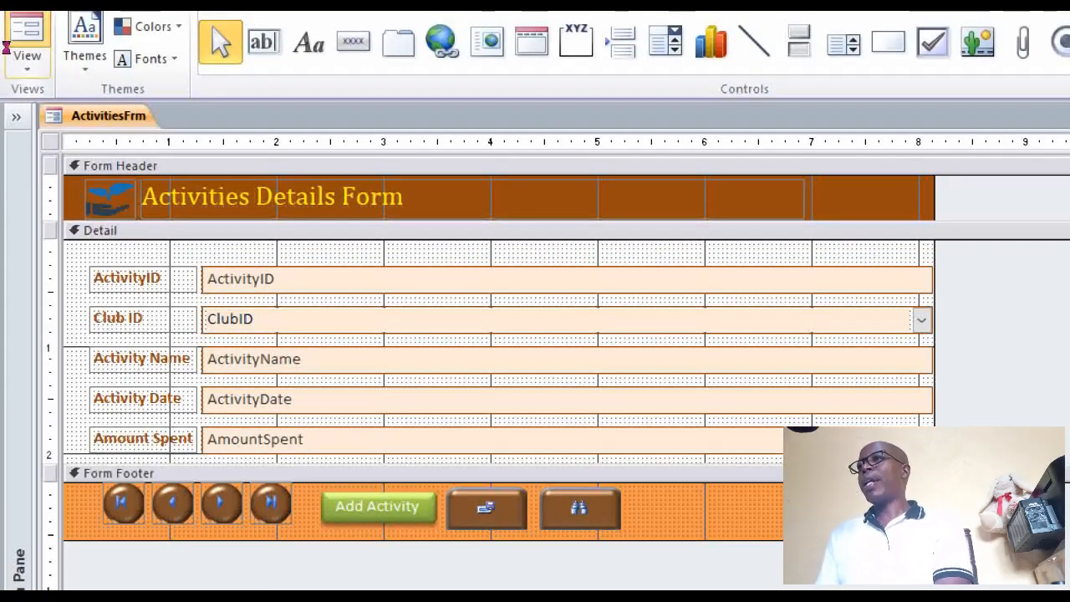
{"action": "left_click", "coordinate": [6, 48]}
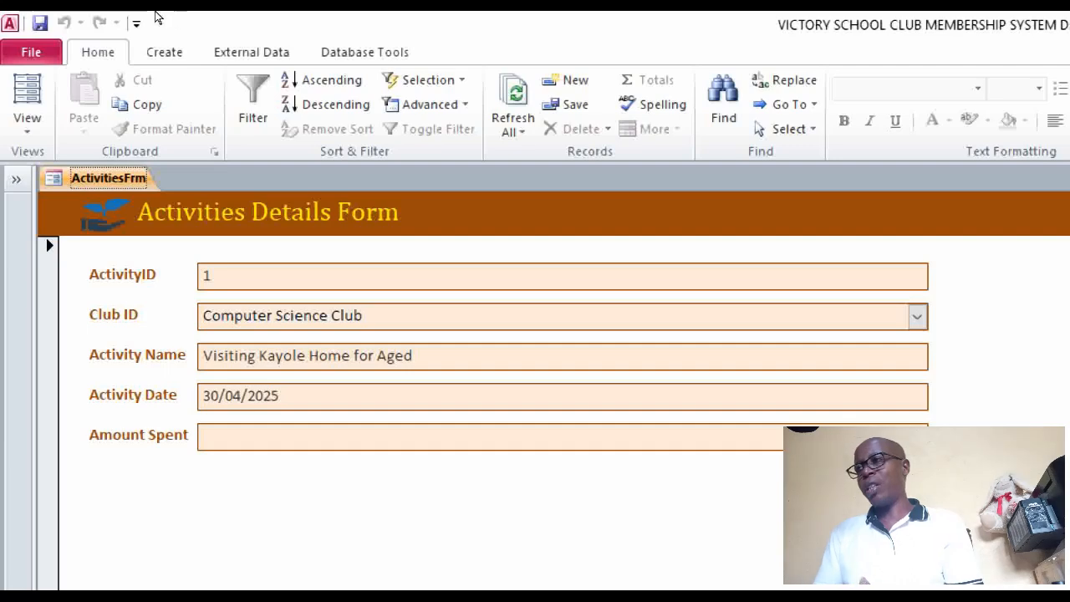
{"action": "left_click", "coordinate": [29, 121]}
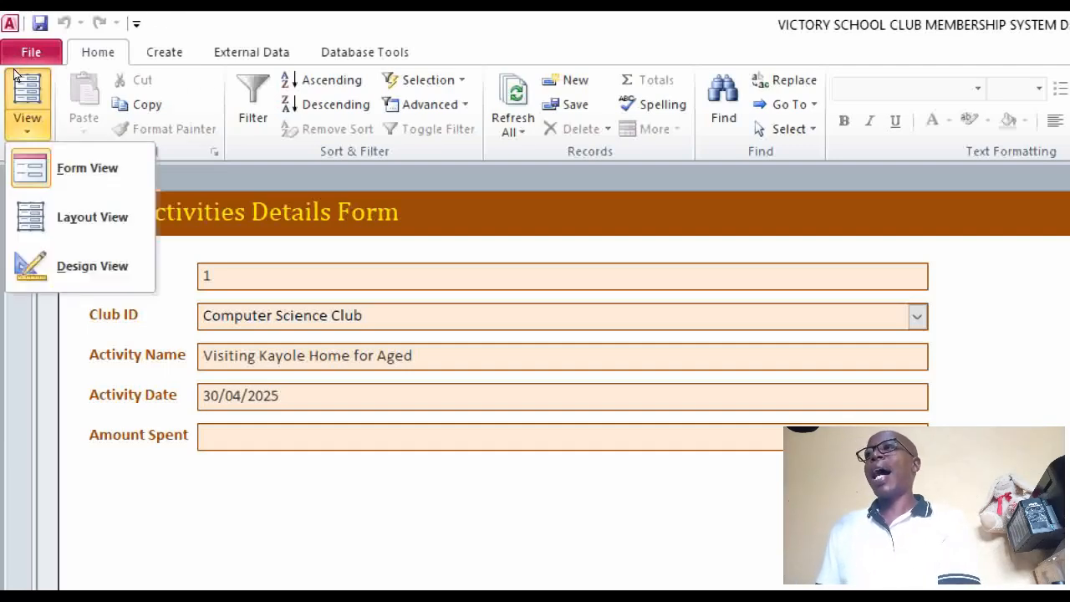
{"action": "left_click", "coordinate": [33, 265]}
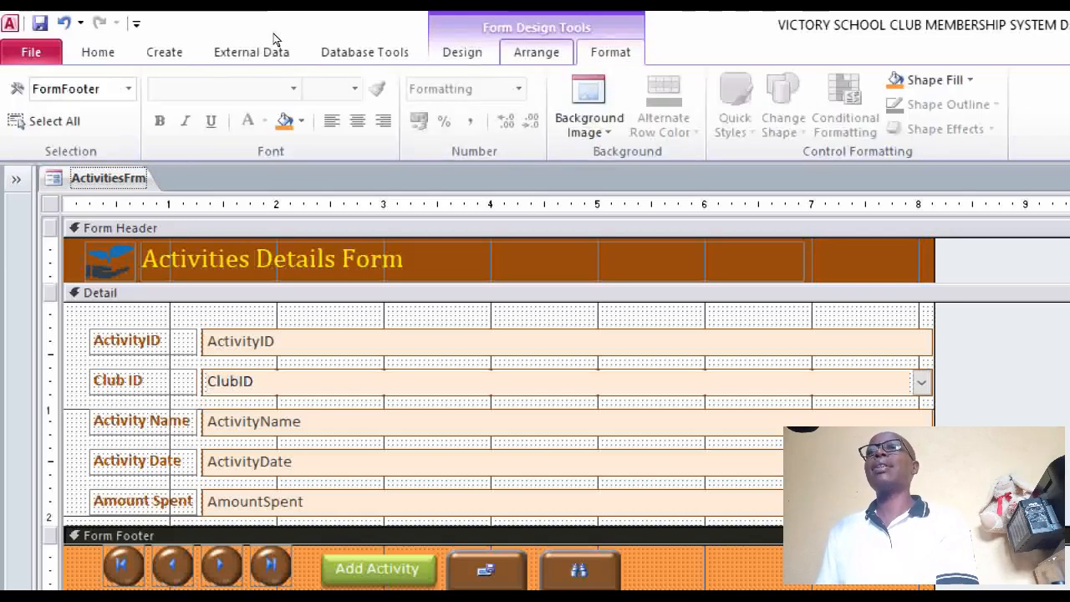
- Select the whole ActivitiesFrm form and set its Caption property to "Activities Form"
{"action": "left_click", "coordinate": [535, 51]}
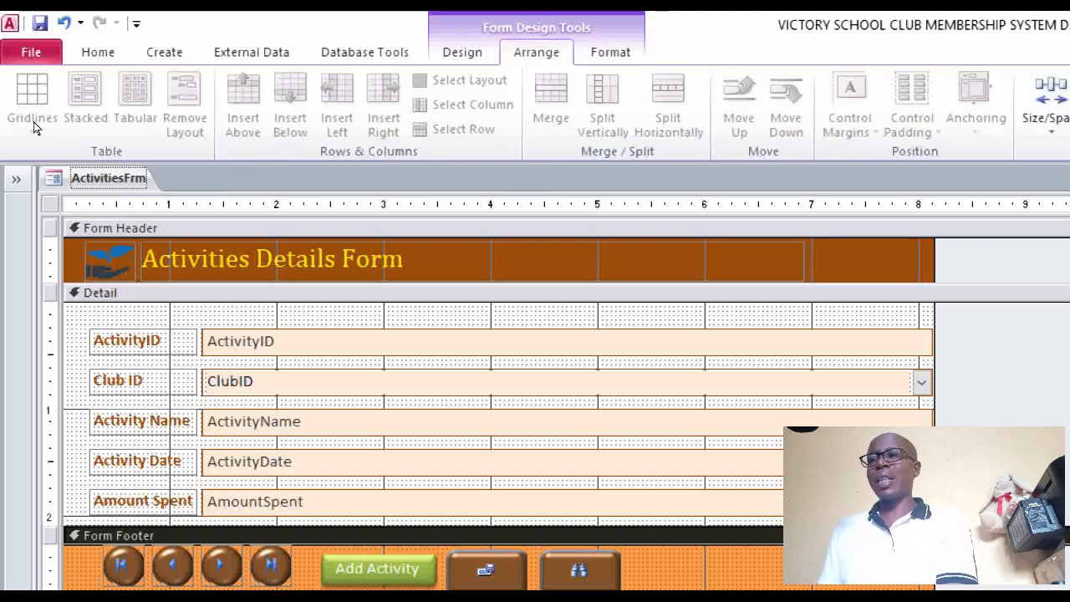
{"action": "left_click", "coordinate": [50, 204]}
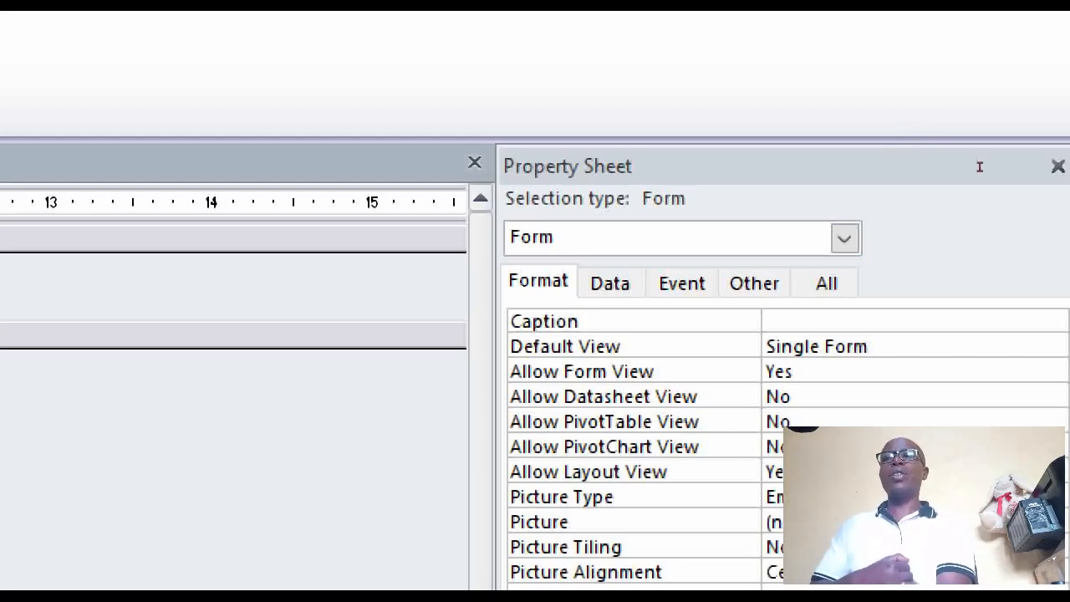
{"action": "left_click", "coordinate": [805, 346]}
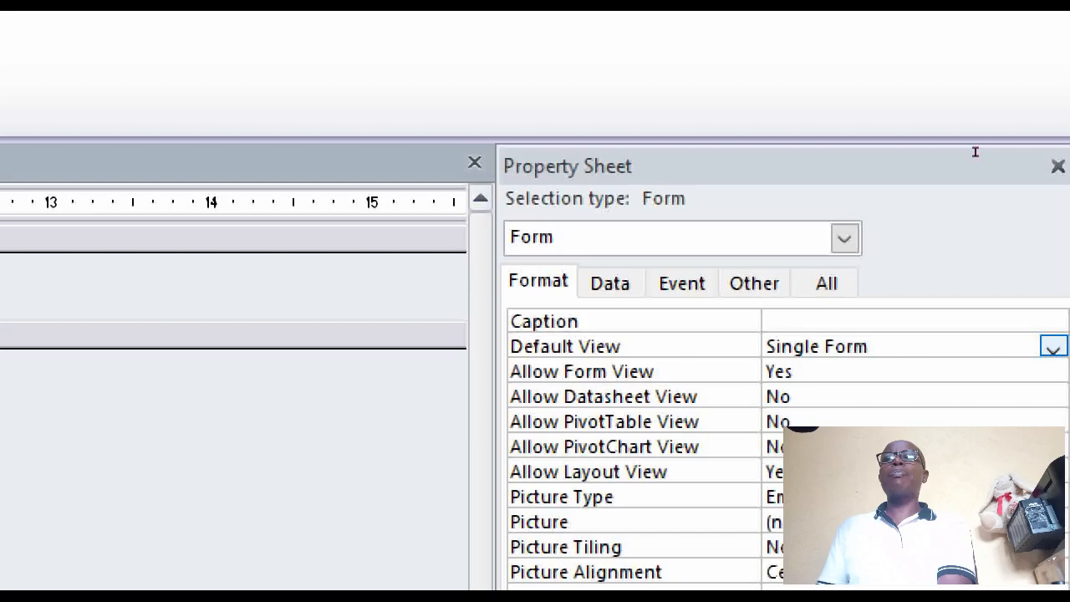
{"action": "key", "text": "Up"}
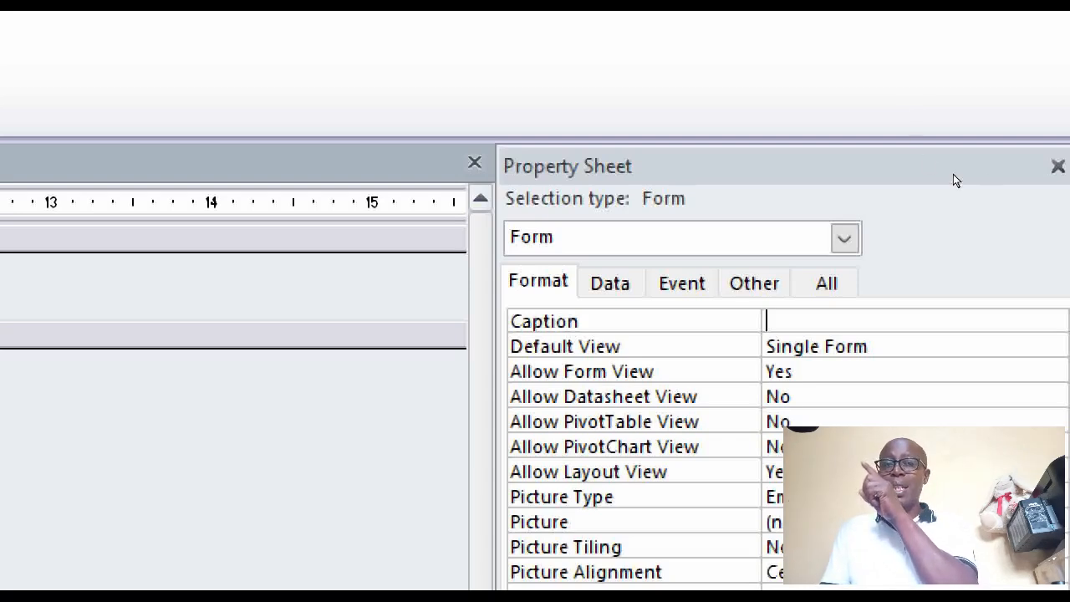
{"action": "type", "text": "Act"}
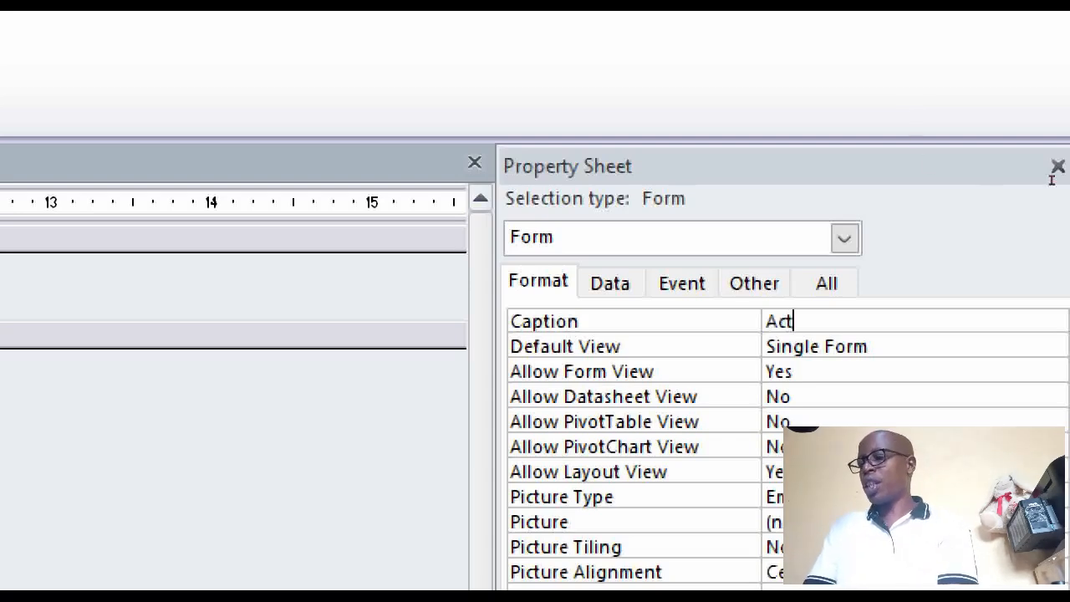
{"action": "type", "text": "ivities"}
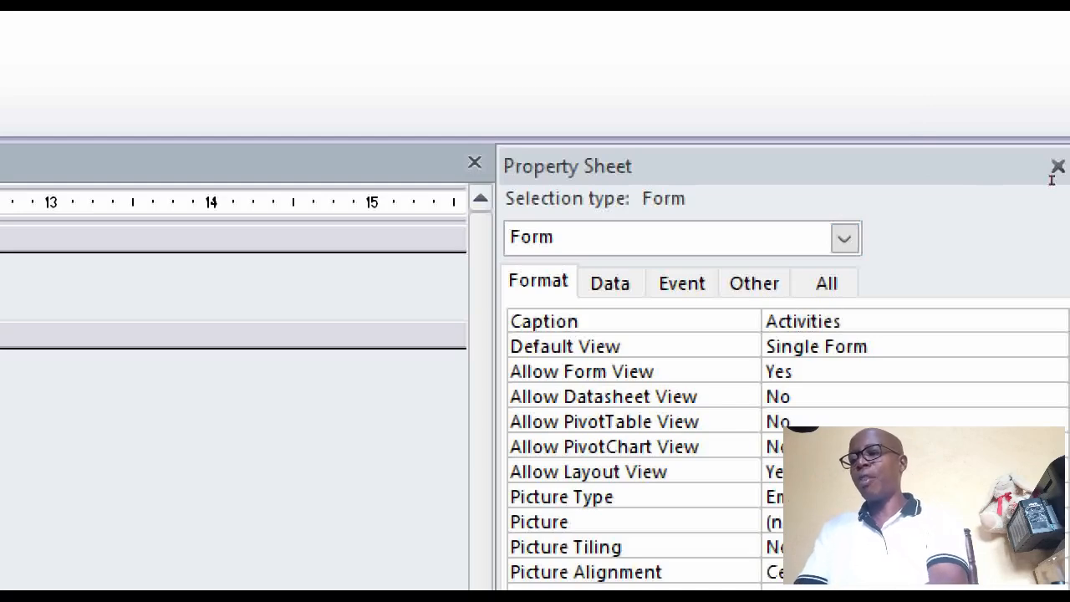
{"action": "type", "text": " Form"}
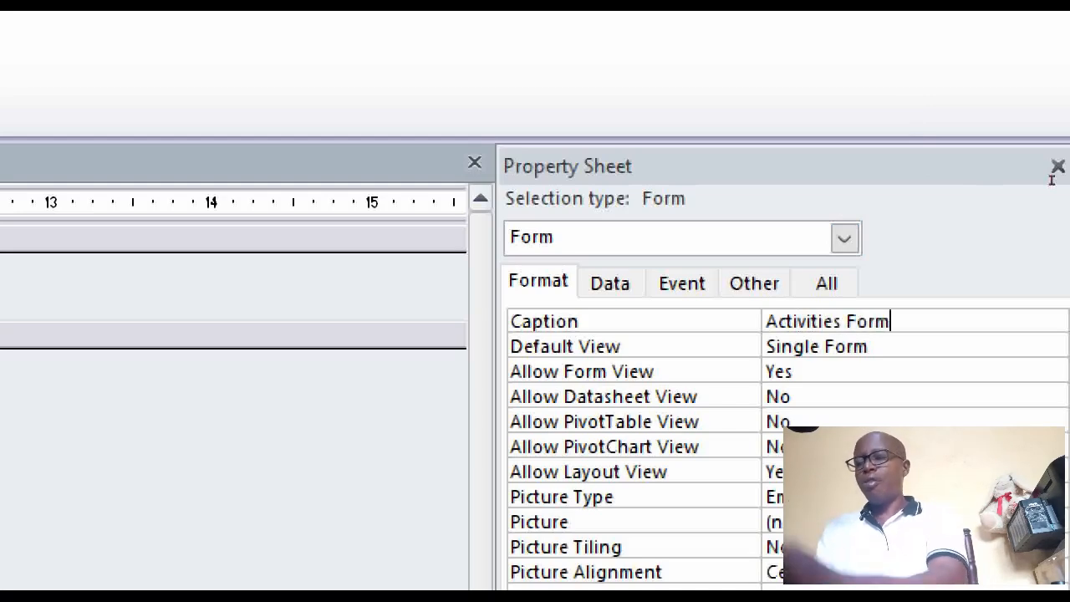
{"action": "key", "text": "Return"}
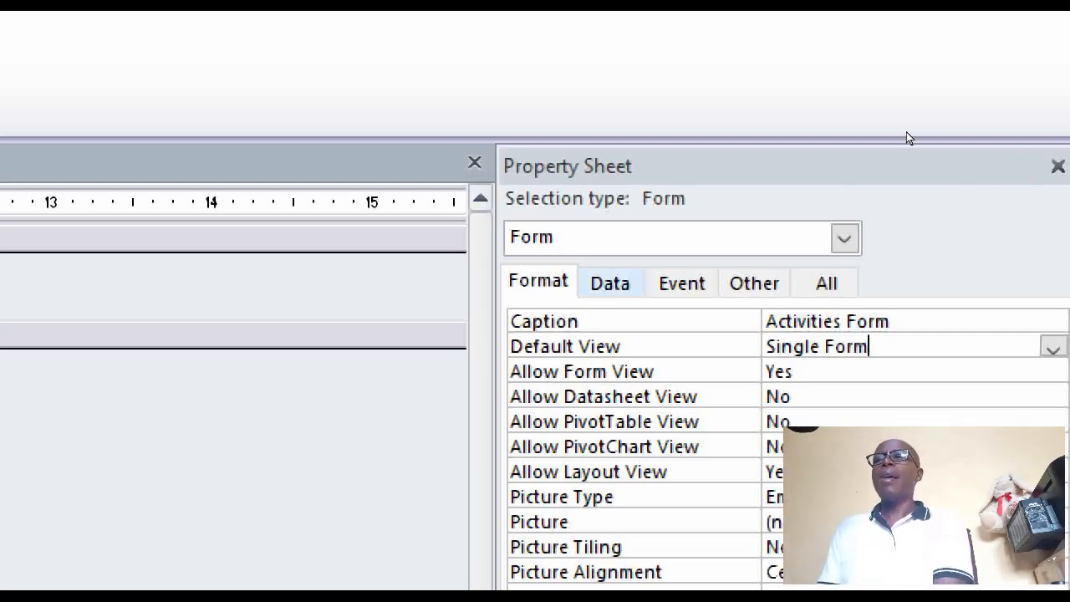
- Set both the Pop Up and Modal properties of the form to Yes
{"action": "left_click", "coordinate": [754, 283]}
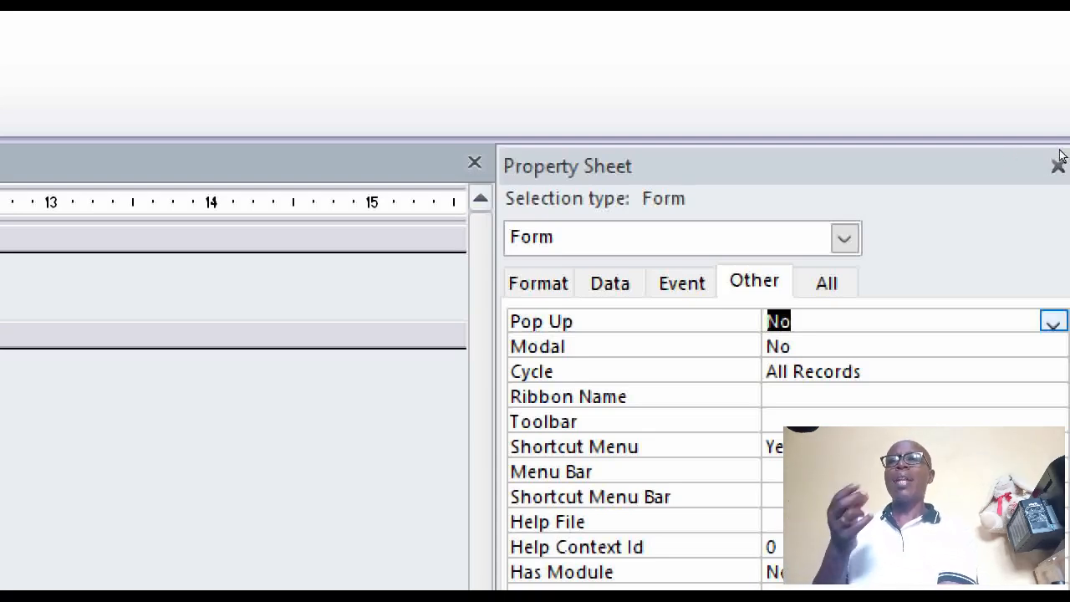
{"action": "key", "text": "alt+Down"}
{"action": "key", "text": "Up"}
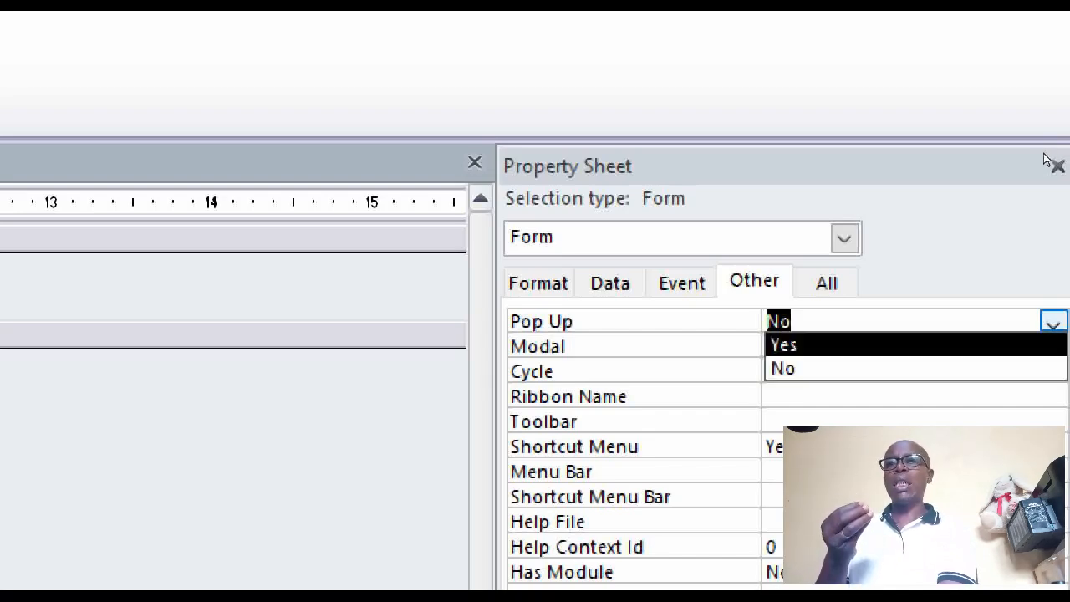
{"action": "key", "text": "Return"}
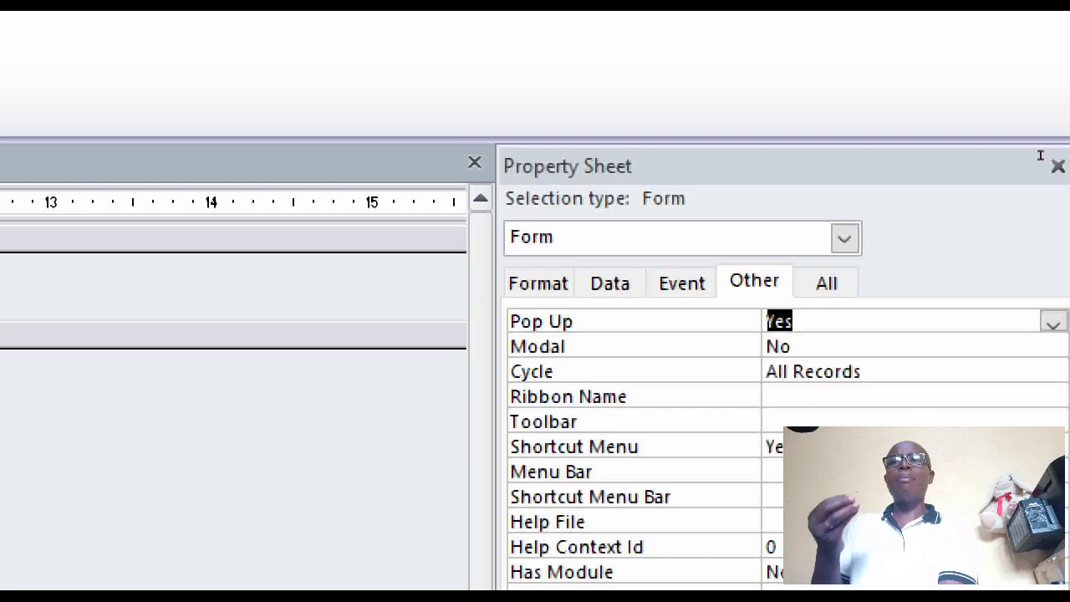
{"action": "key", "text": "Down"}
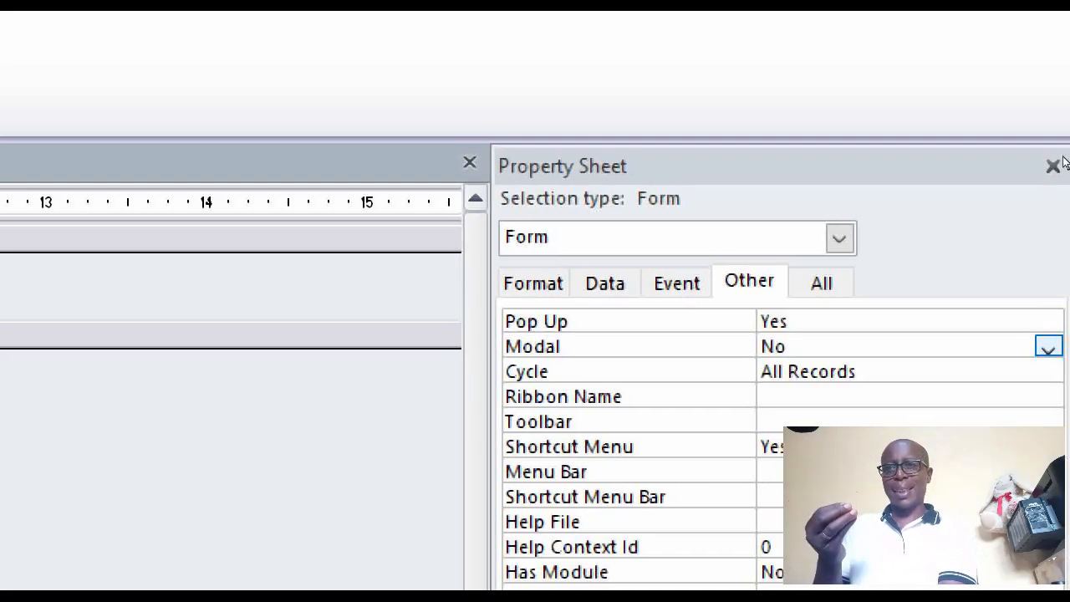
{"action": "key", "text": "alt+Down"}
{"action": "key", "text": "Up"}
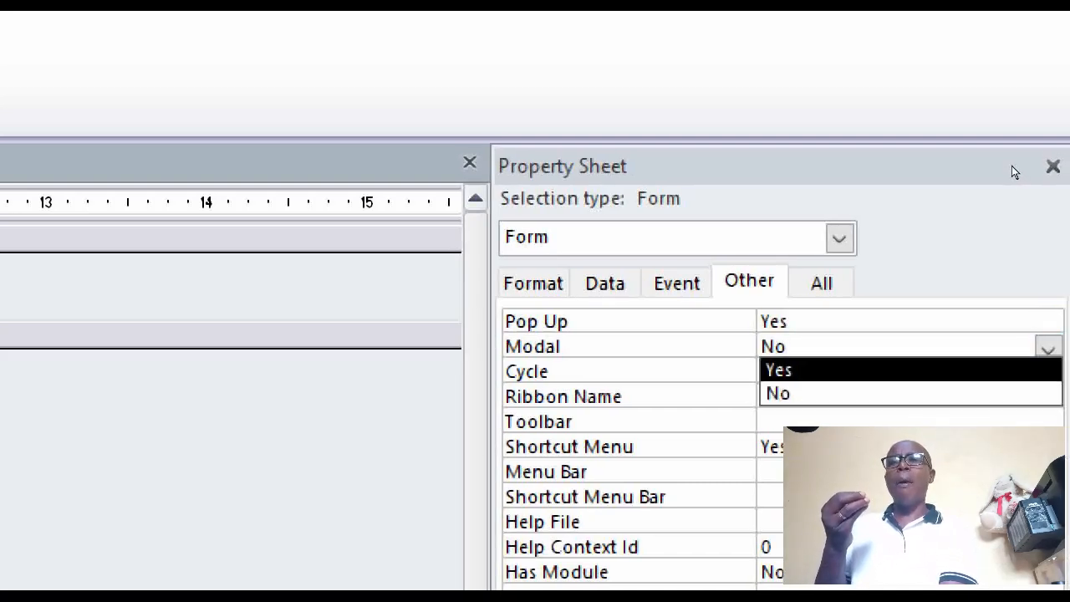
{"action": "key", "text": "Return"}
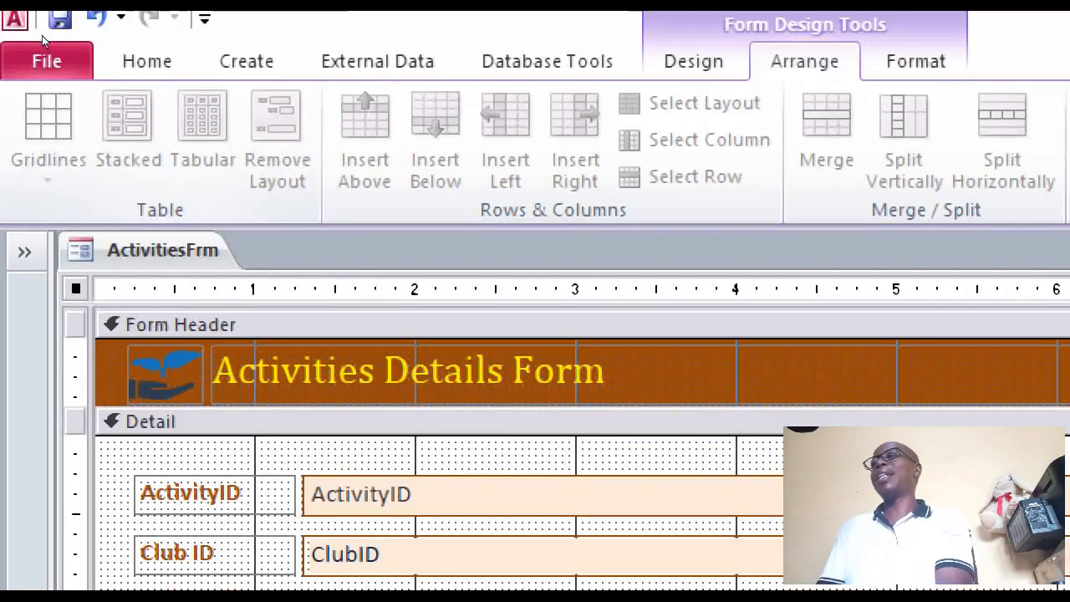
- Preview the form in Form View, move its pop-up window towards the middle and test whether the main window's commands respond
{"action": "left_click", "coordinate": [146, 61]}
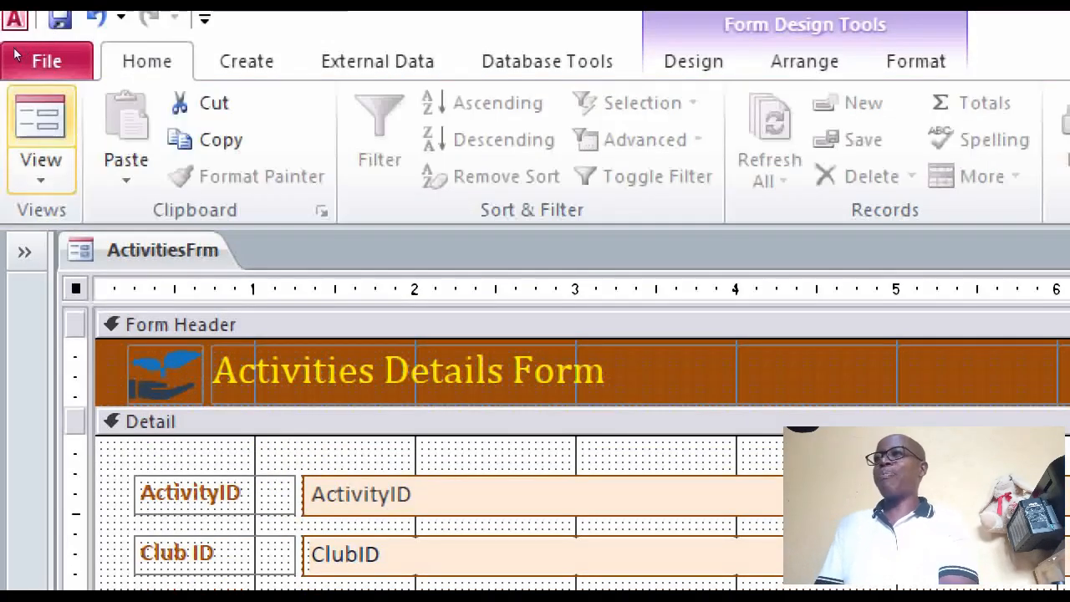
{"action": "left_click", "coordinate": [41, 117]}
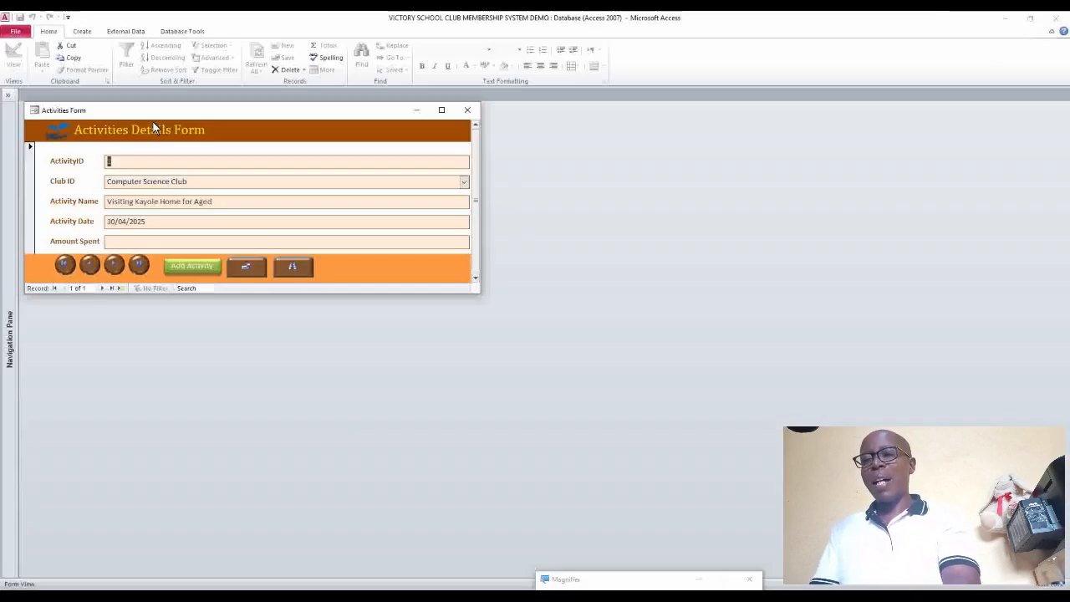
{"action": "left_click_drag", "start_coordinate": [148, 114], "coordinate": [438, 183]}
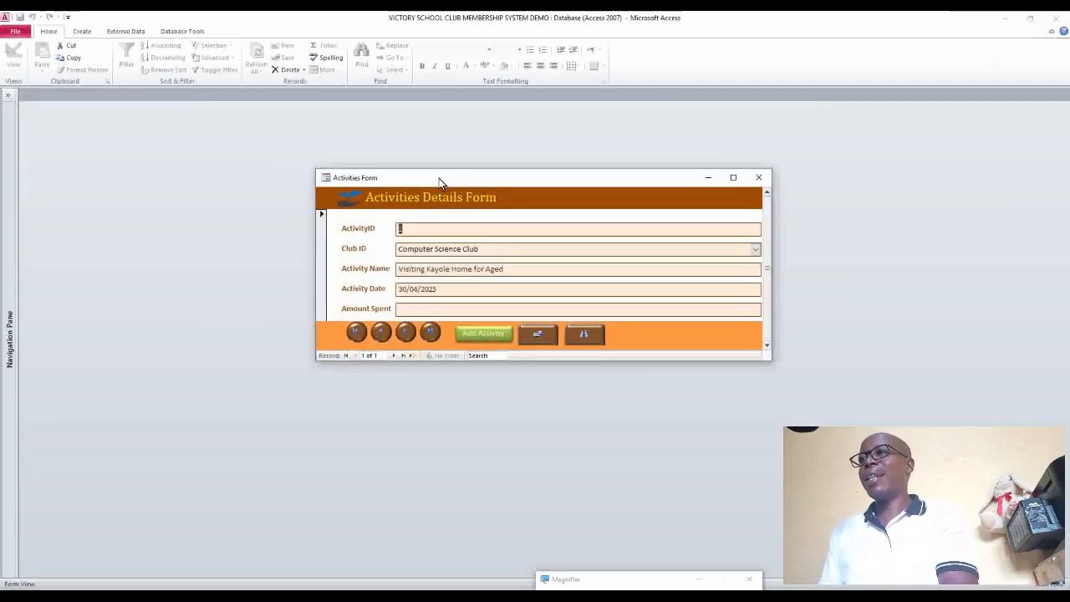
{"action": "left_click", "coordinate": [416, 142]}
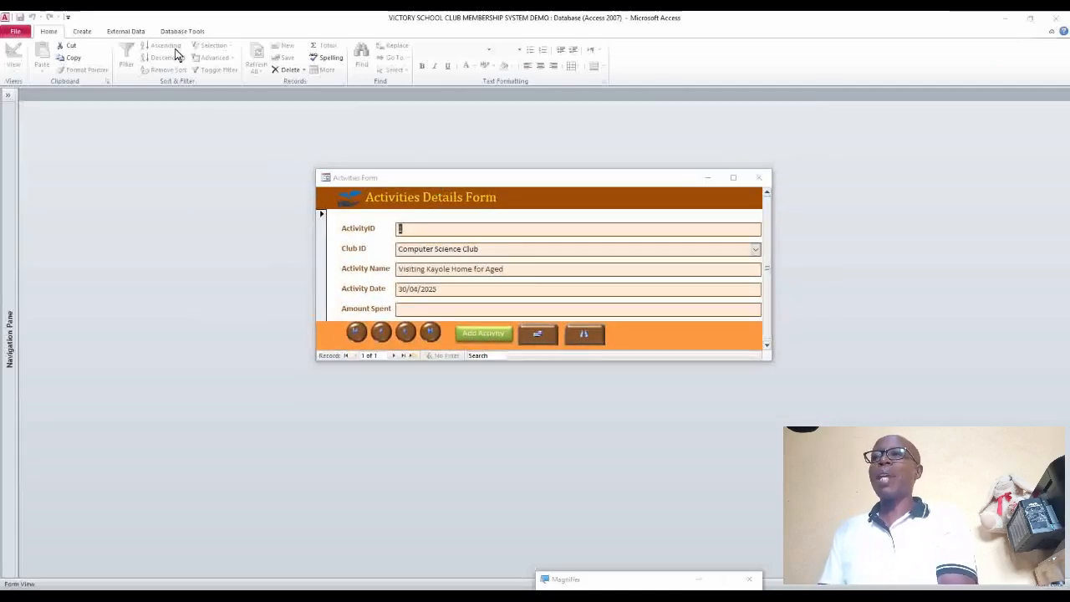
{"action": "left_click", "coordinate": [153, 43]}
{"action": "left_click", "coordinate": [125, 26]}
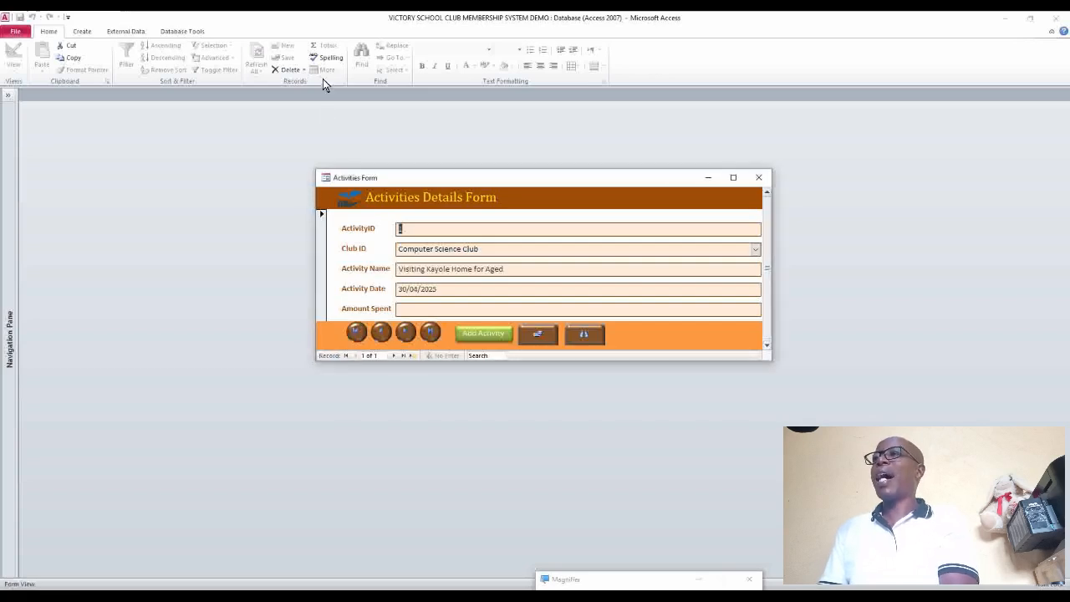
{"action": "left_click", "coordinate": [268, 34]}
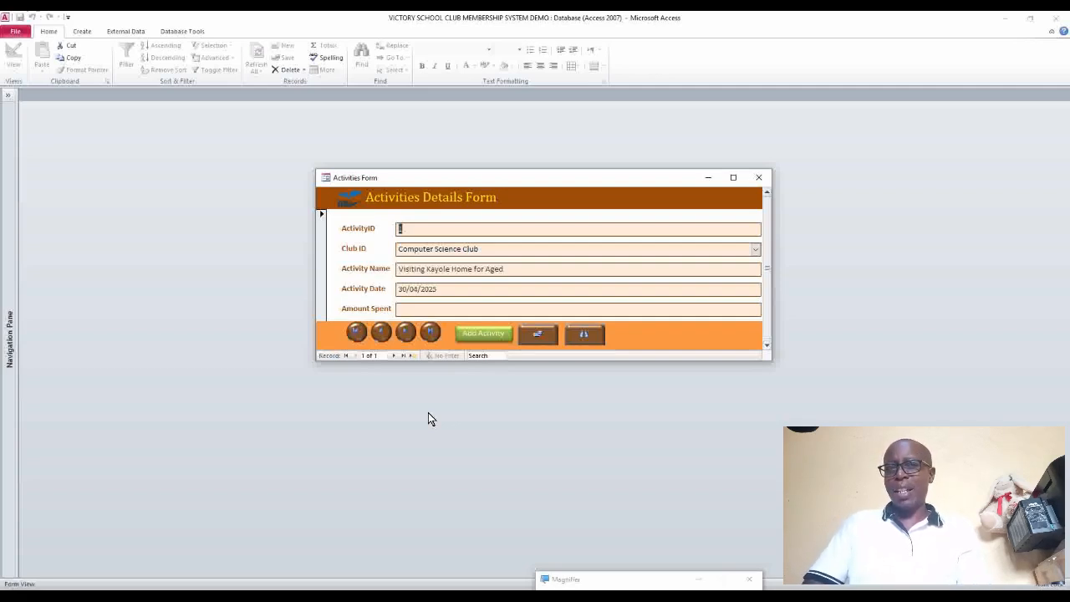
- Close the Activities Form window, saving the design changes to ActivitiesFrm, and expand the list of database objects
{"action": "left_click", "coordinate": [759, 178]}
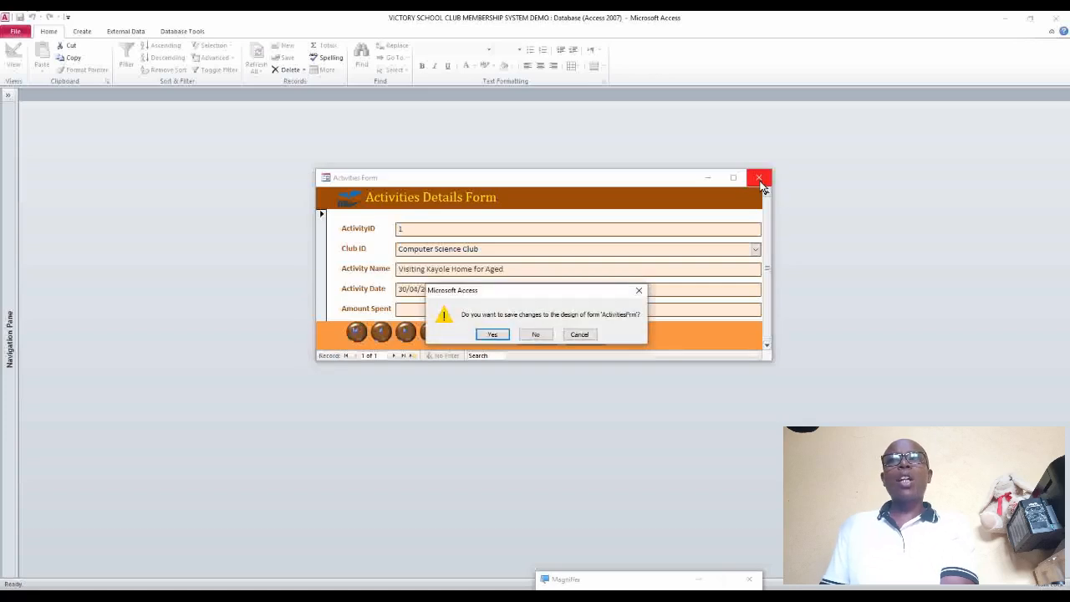
{"action": "left_click", "coordinate": [493, 335]}
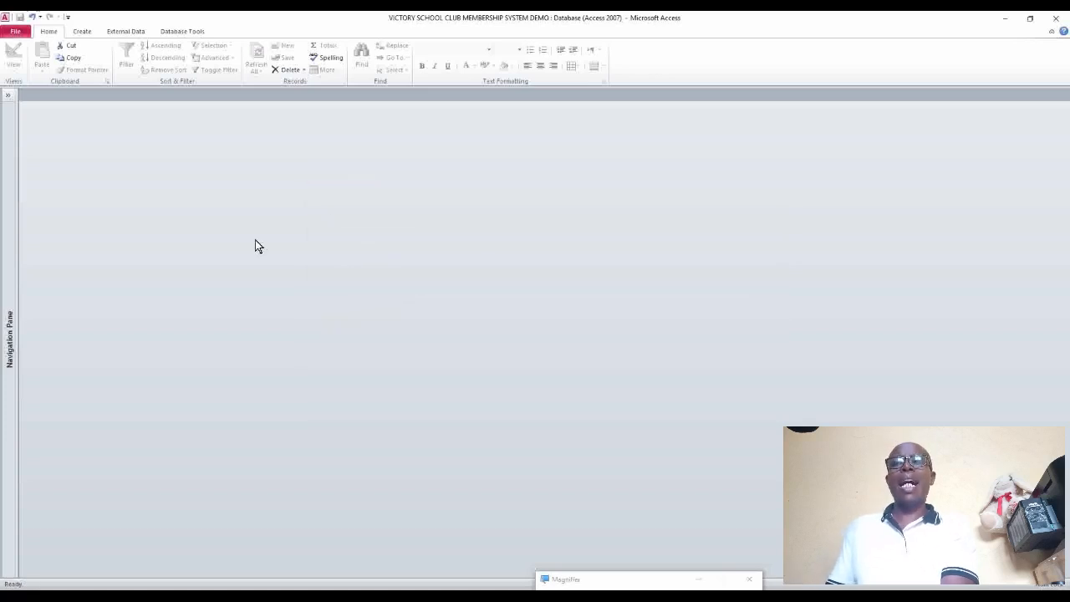
{"action": "left_click", "coordinate": [8, 96]}
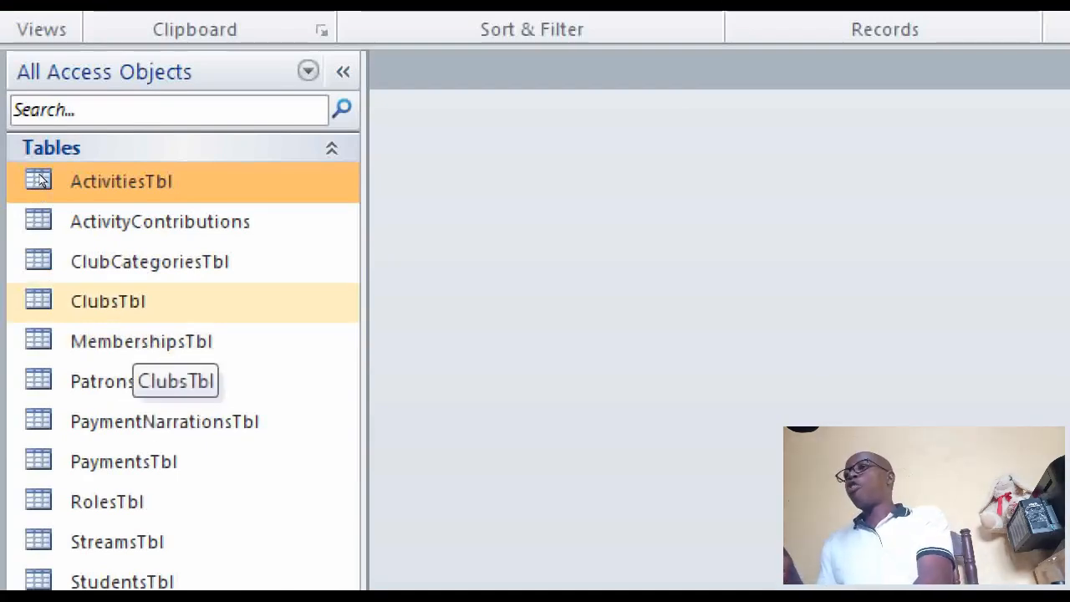
- Review the database tables that other forms can be based on, including ClubsTbl, MembershipsTbl, PatronsTbl, StreamsTbl and StudentsTbl
{"action": "left_click", "coordinate": [133, 301]}
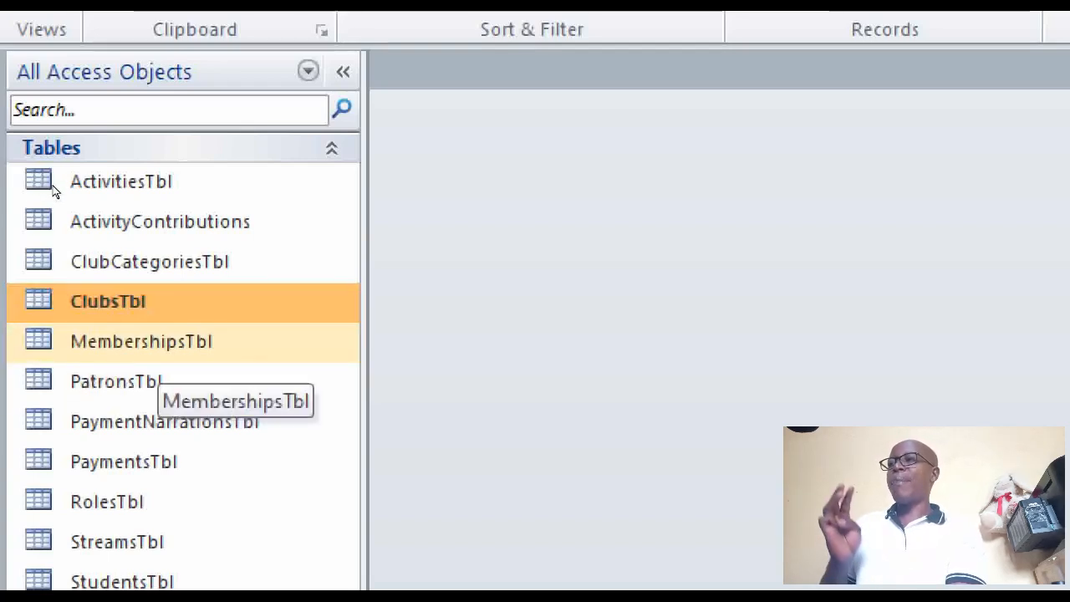
{"action": "key", "text": "Down"}
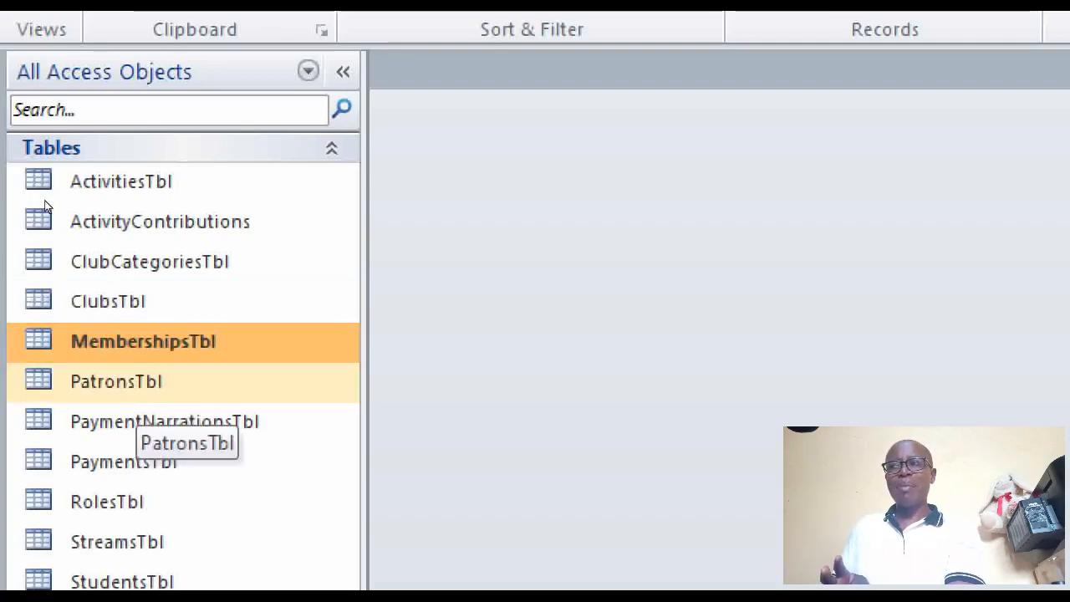
{"action": "key", "text": "Down"}
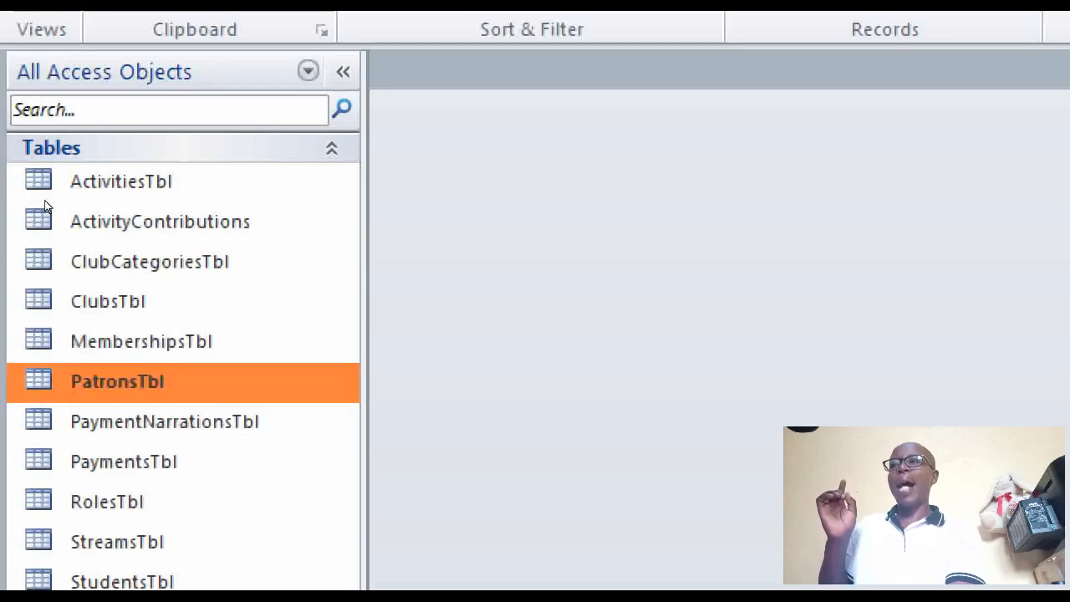
{"action": "key", "text": "Up"}
{"action": "key", "text": "Up"}
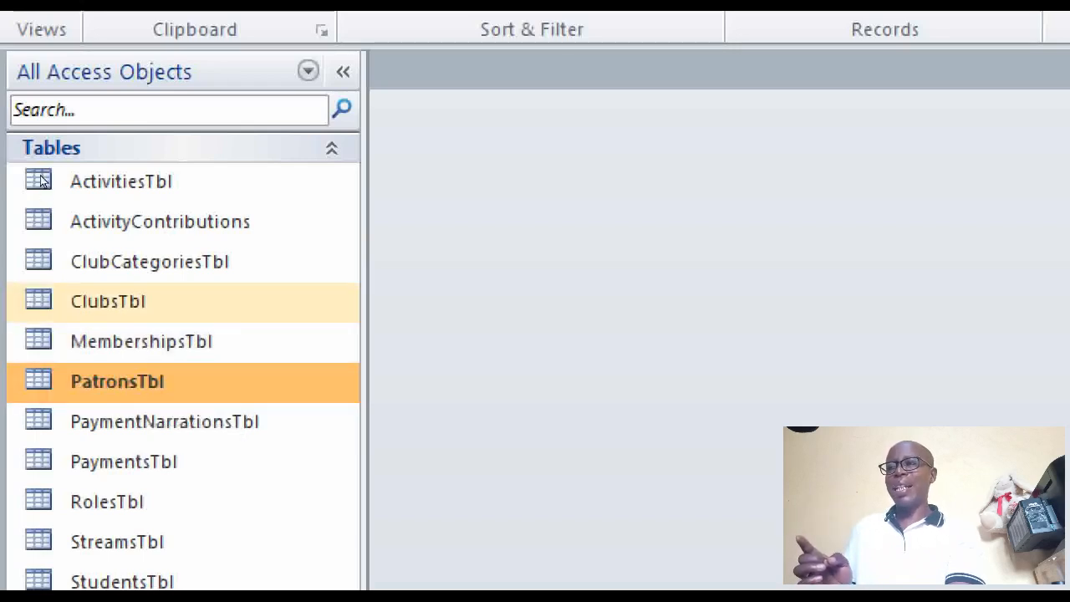
{"action": "key", "text": "Down"}
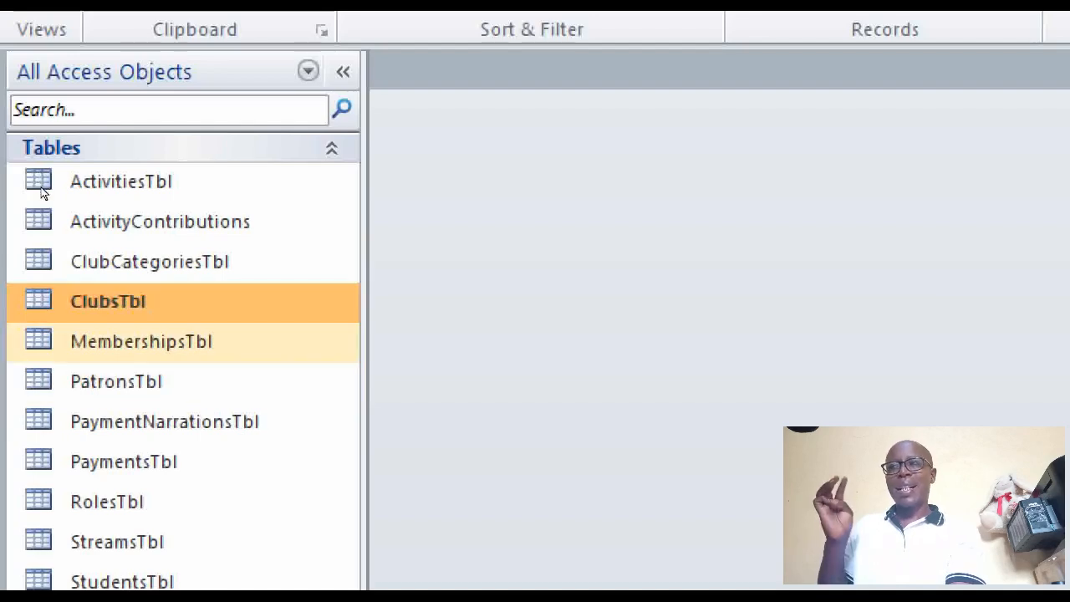
{"action": "key", "text": "Down"}
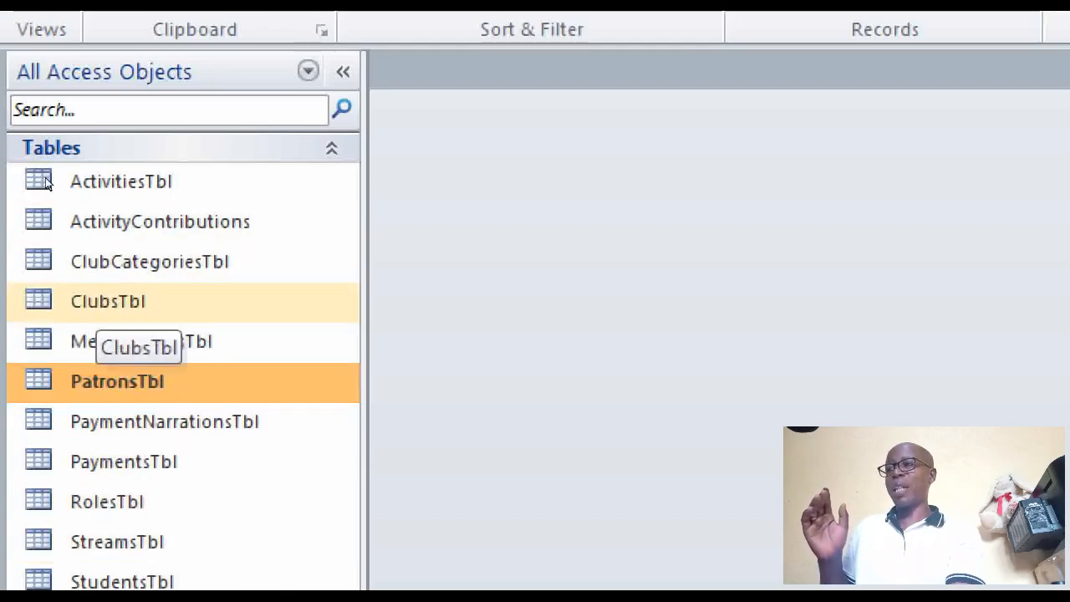
{"action": "left_click", "coordinate": [115, 301]}
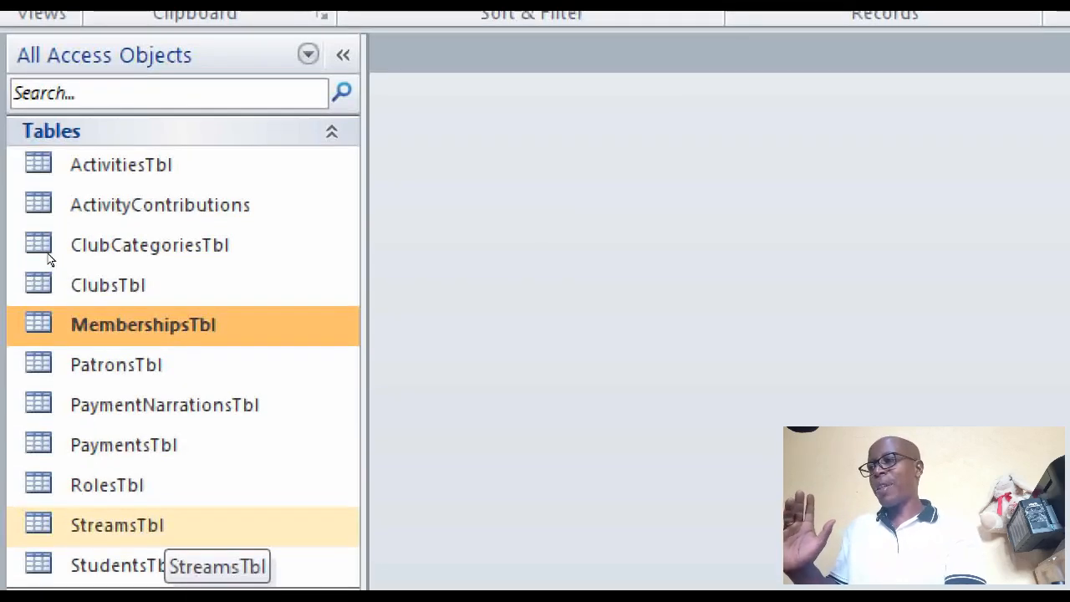
{"action": "left_click", "coordinate": [150, 527]}
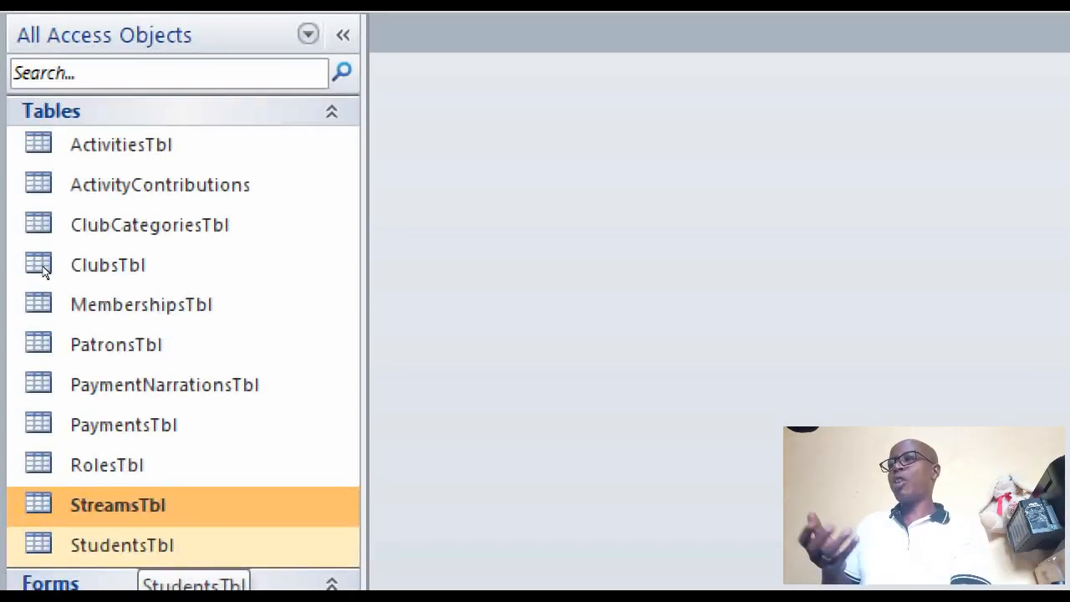
{"action": "key", "text": "Down"}
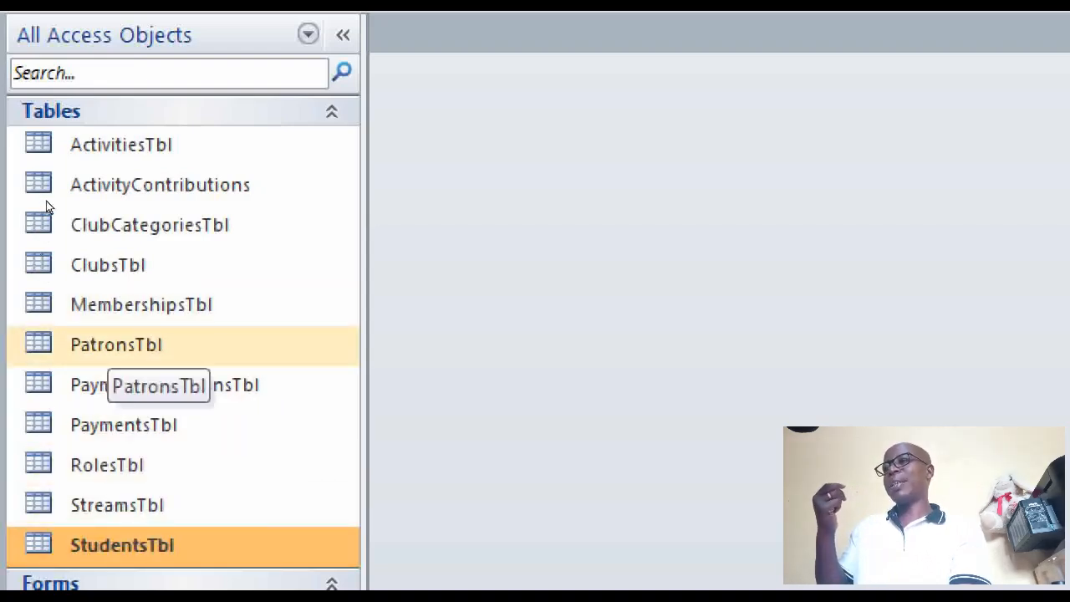
{"action": "left_click", "coordinate": [117, 344]}
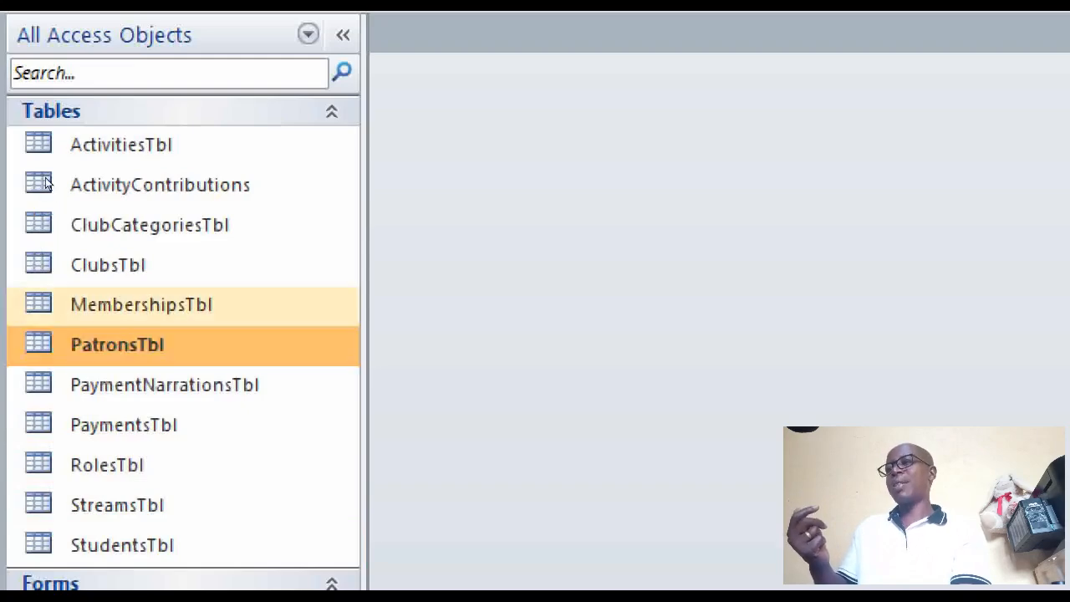
{"action": "left_click", "coordinate": [107, 265]}
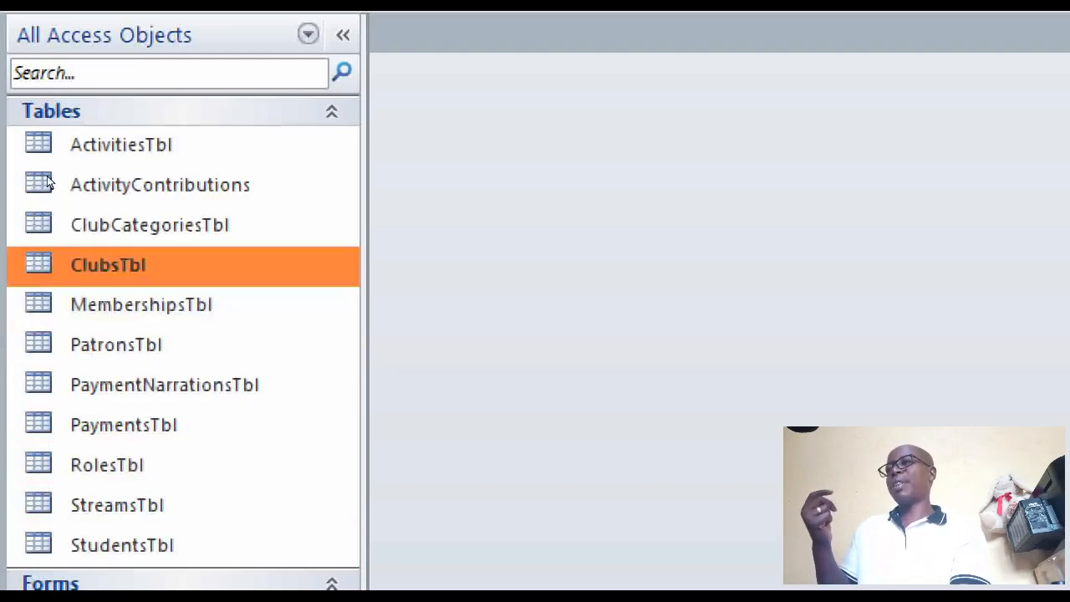
{"action": "key", "text": "Down"}
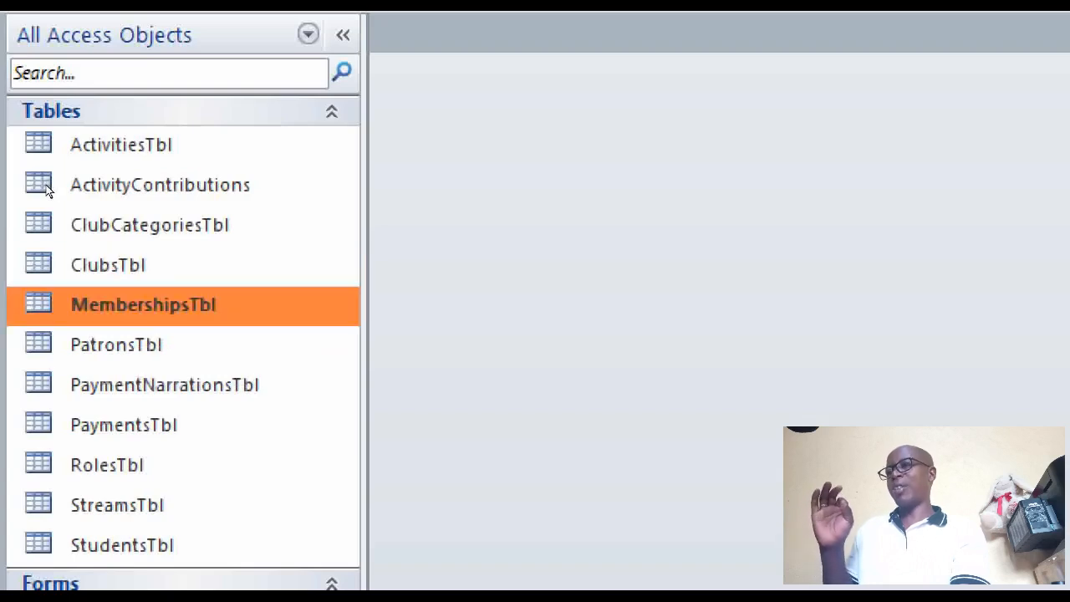